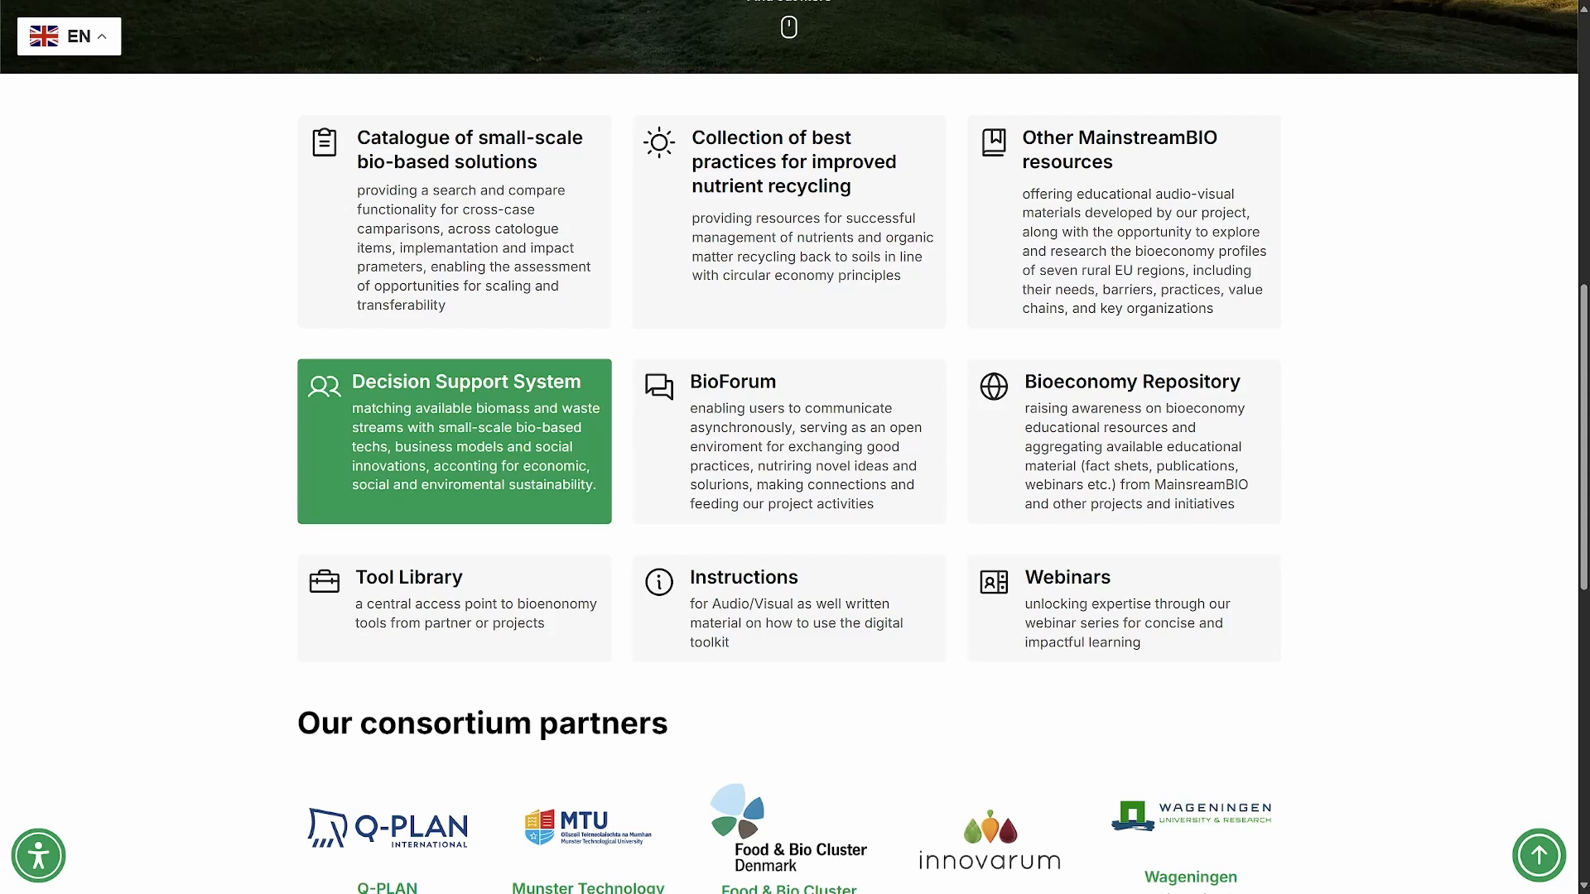
- Open the Decision Support System's login page and log in by filling in the account password
{"action": "left_click", "coordinate": [454, 441]}
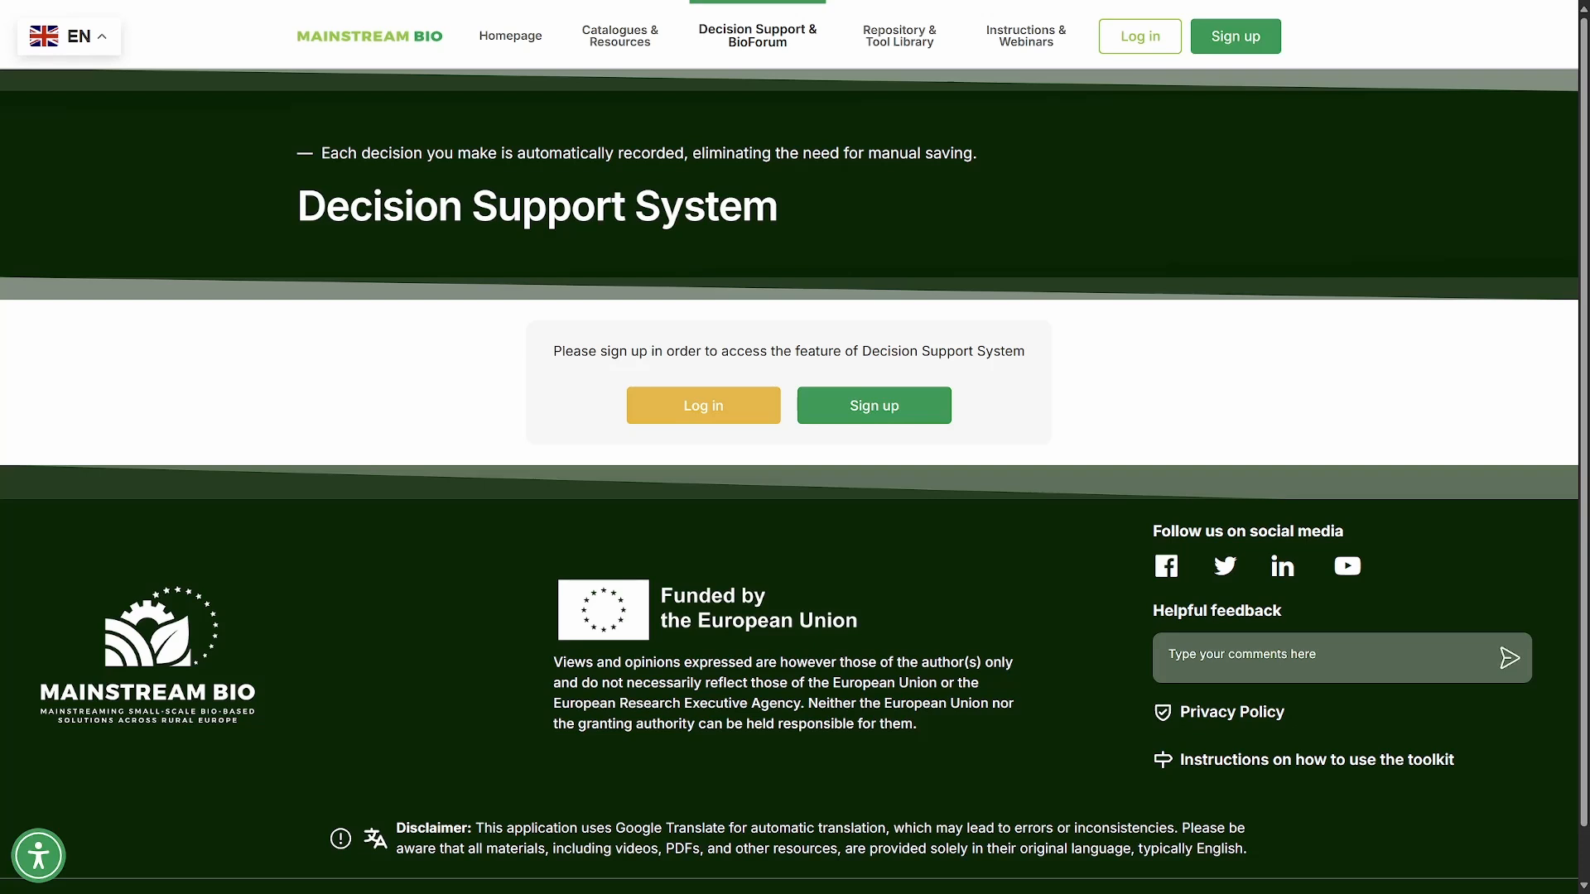
{"action": "left_click", "coordinate": [703, 405]}
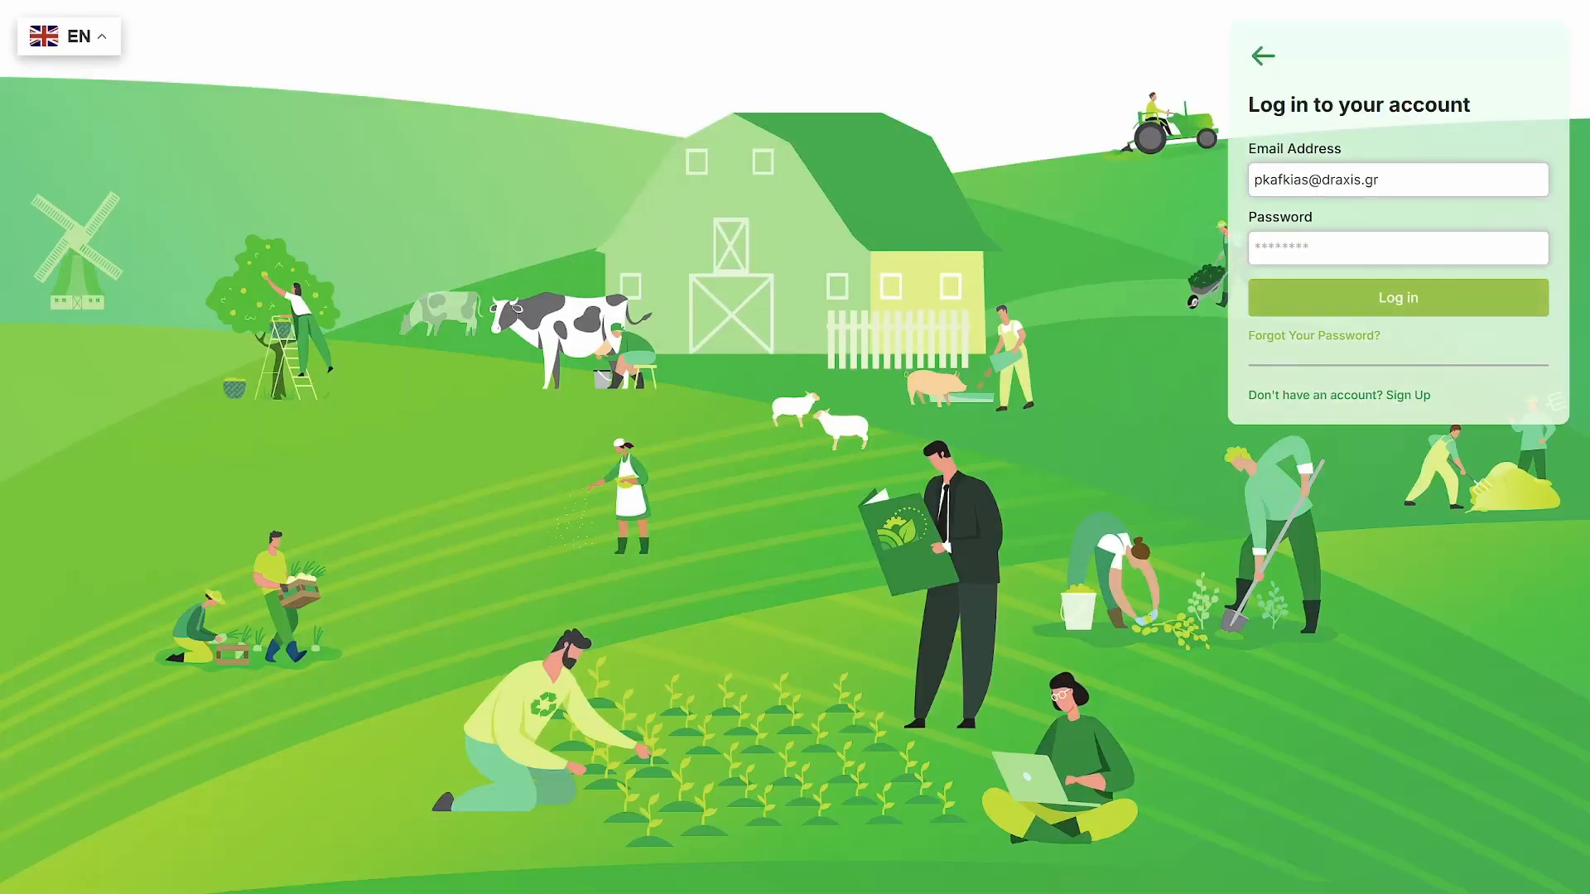
{"action": "left_click", "coordinate": [1374, 249]}
{"action": "left_click", "coordinate": [1370, 310]}
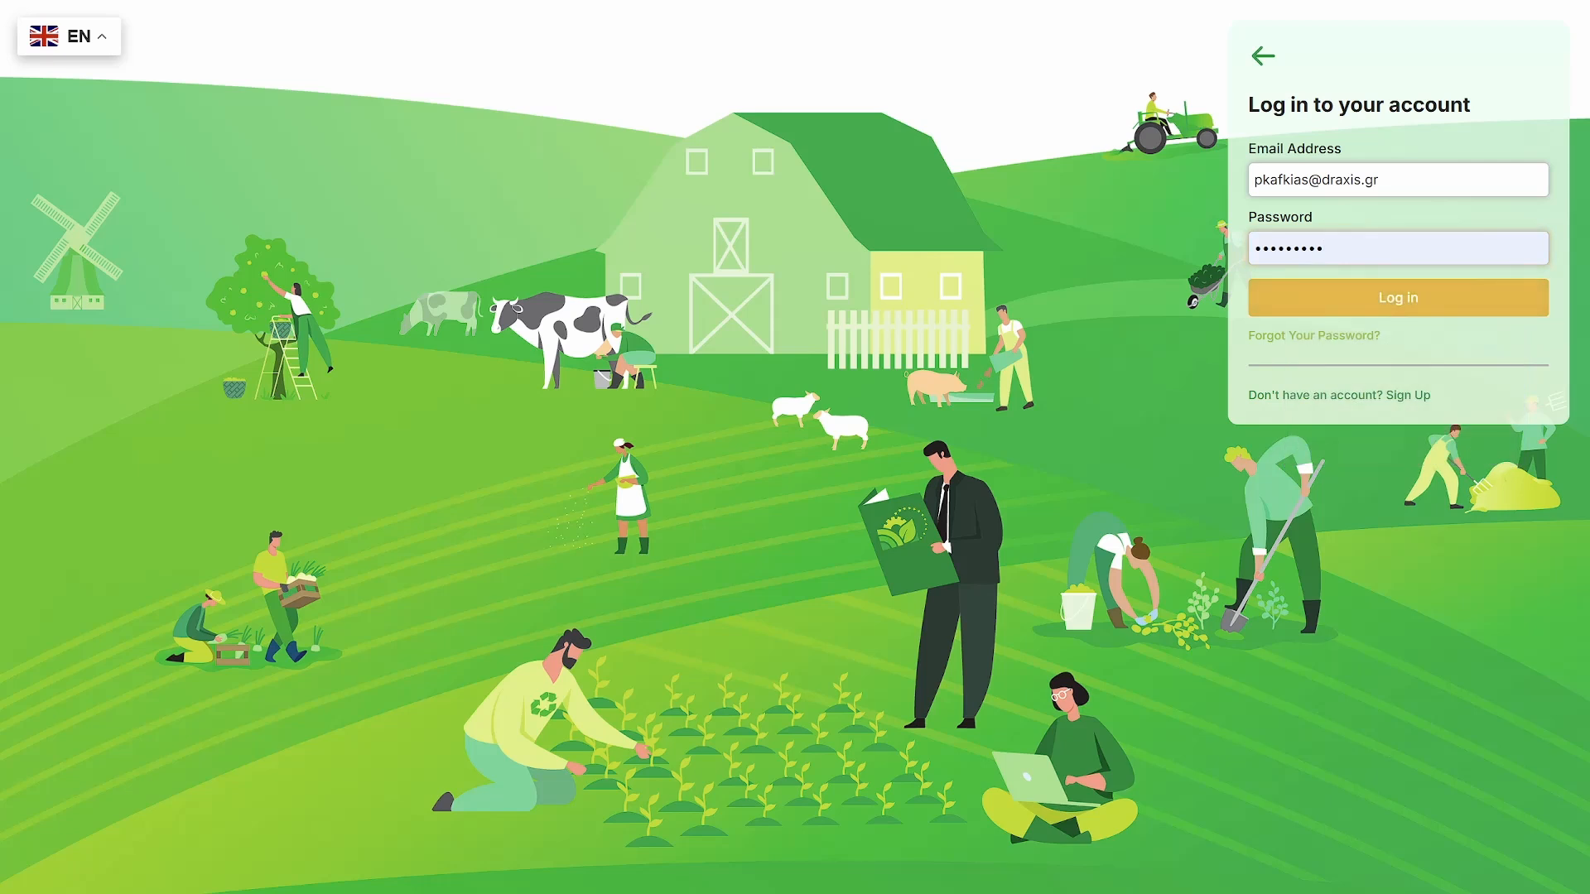
{"action": "left_click", "coordinate": [1371, 306]}
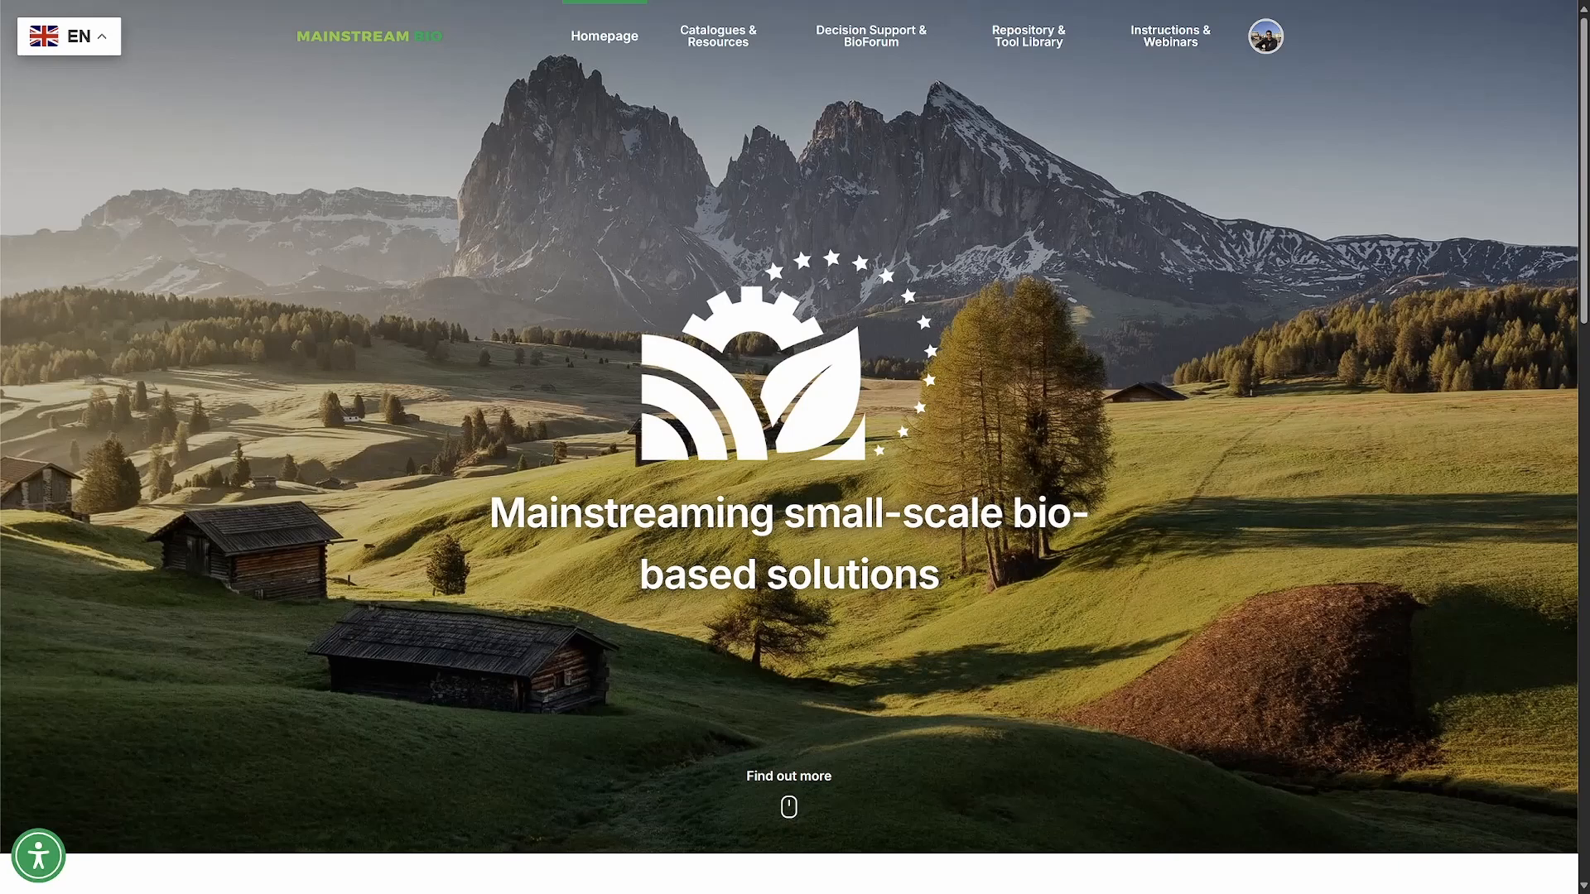
- Open the Decision Support System and review the project lists and the general introduction
{"action": "mouse_move", "coordinate": [871, 36]}
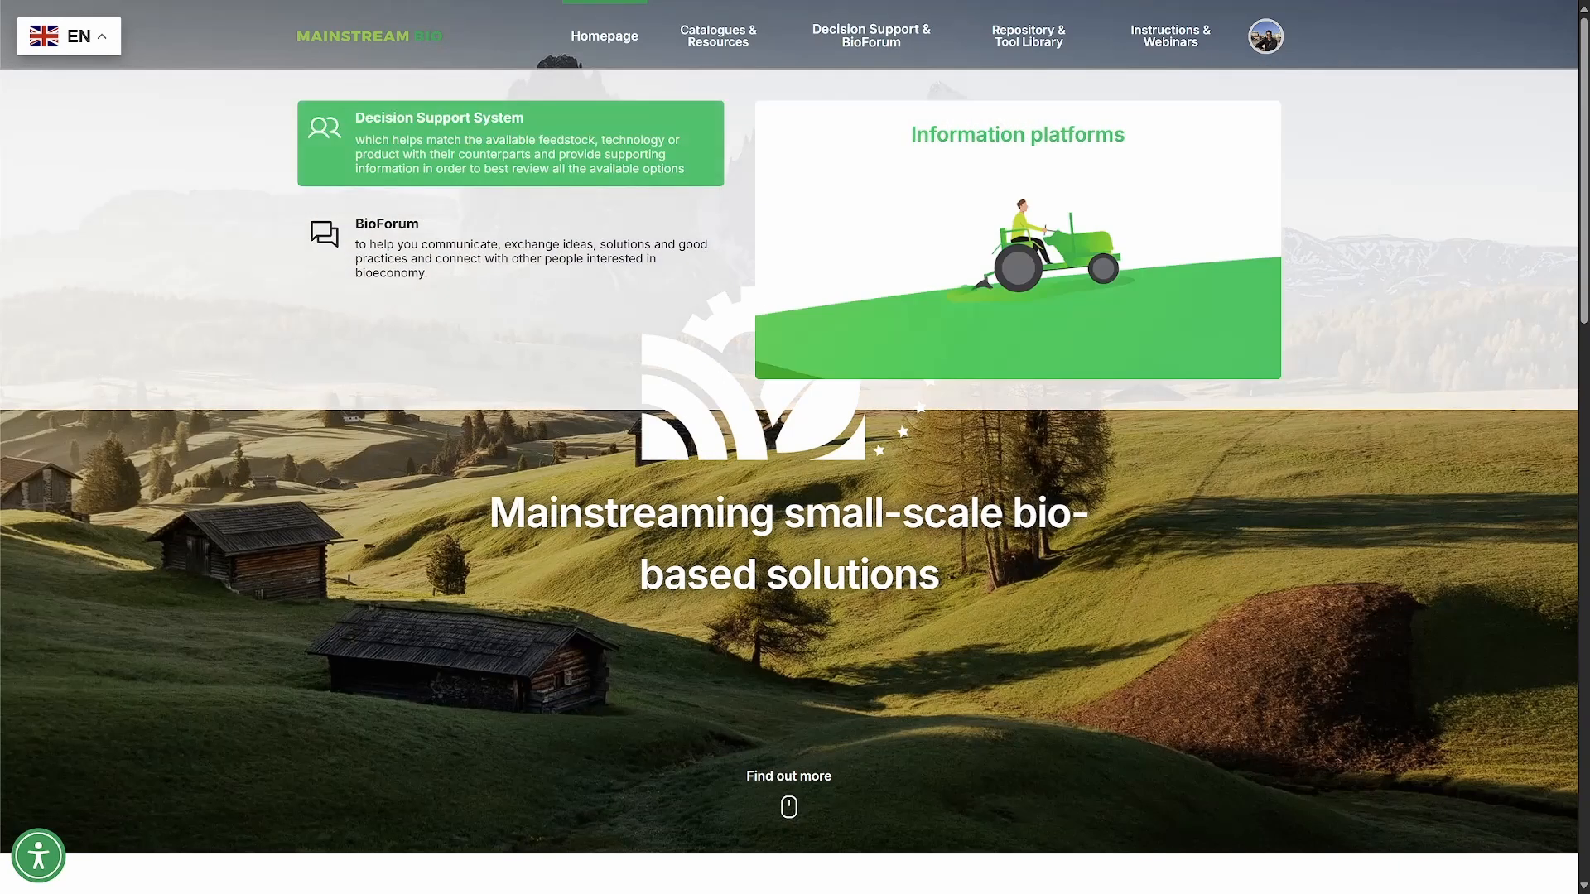
{"action": "left_click", "coordinate": [510, 143]}
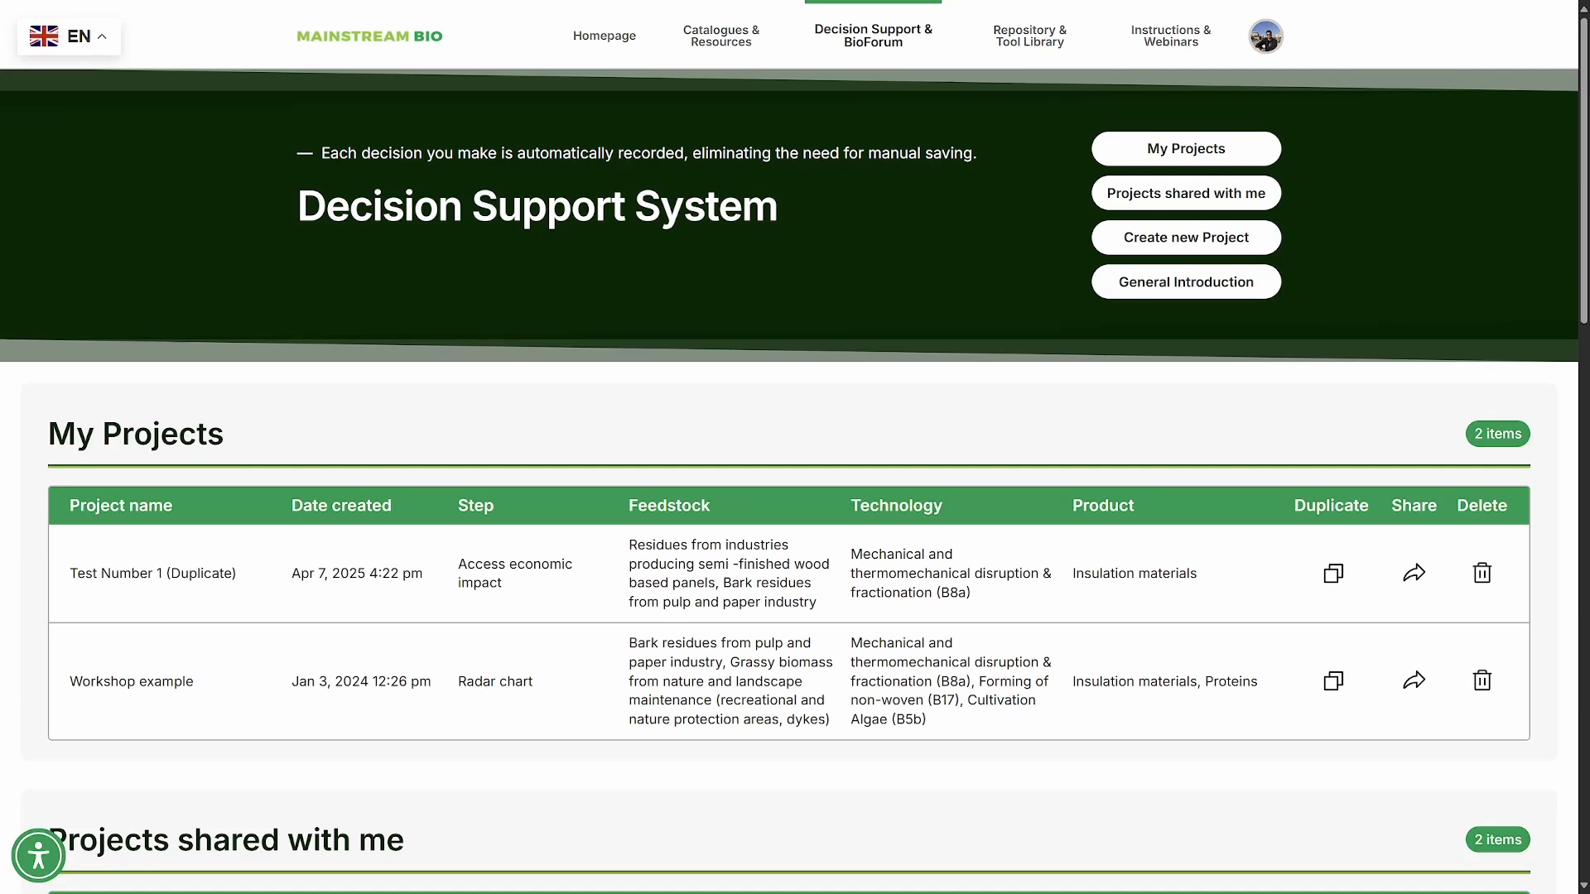
{"action": "scroll", "coordinate": [795, 455], "scroll_direction": "down", "scroll_amount": 4}
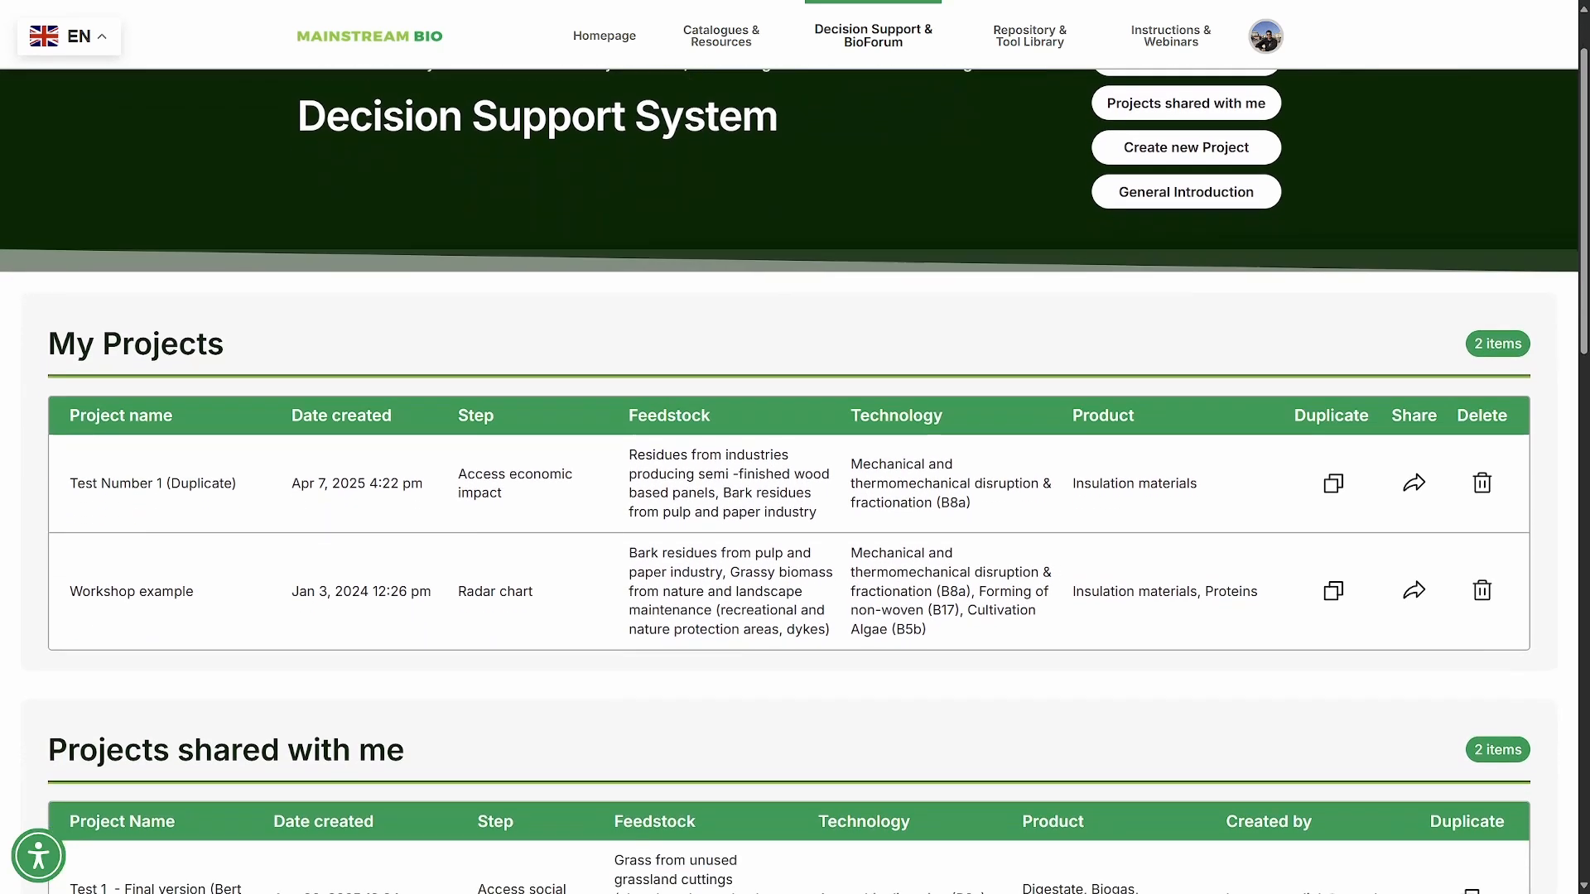
{"action": "scroll", "coordinate": [795, 455], "scroll_direction": "down", "scroll_amount": 5}
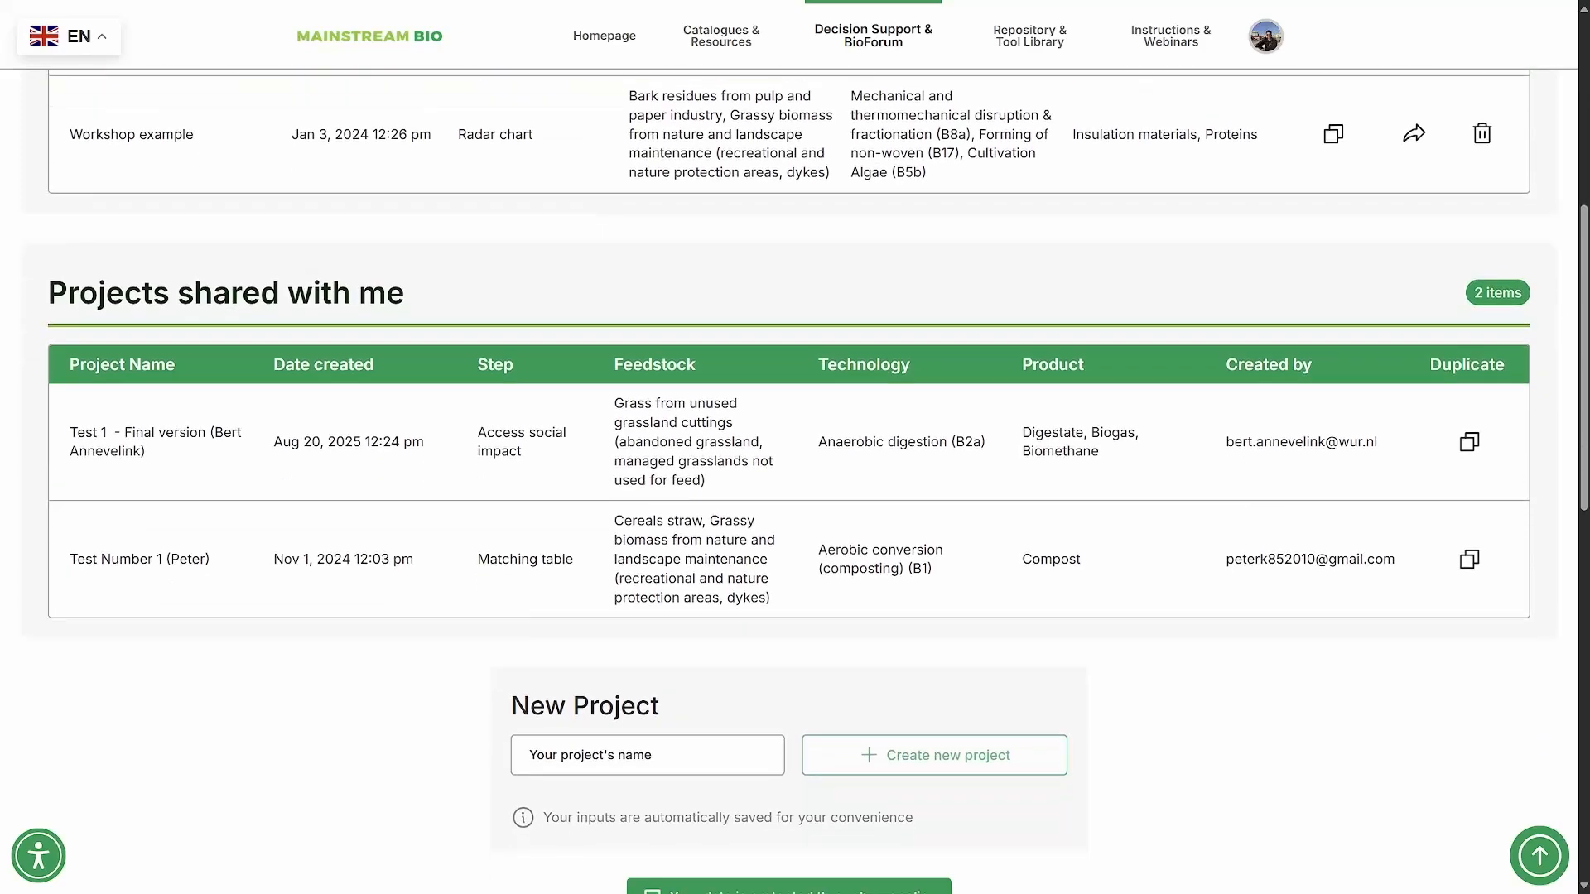
{"action": "scroll", "coordinate": [795, 455], "scroll_direction": "down", "scroll_amount": 5}
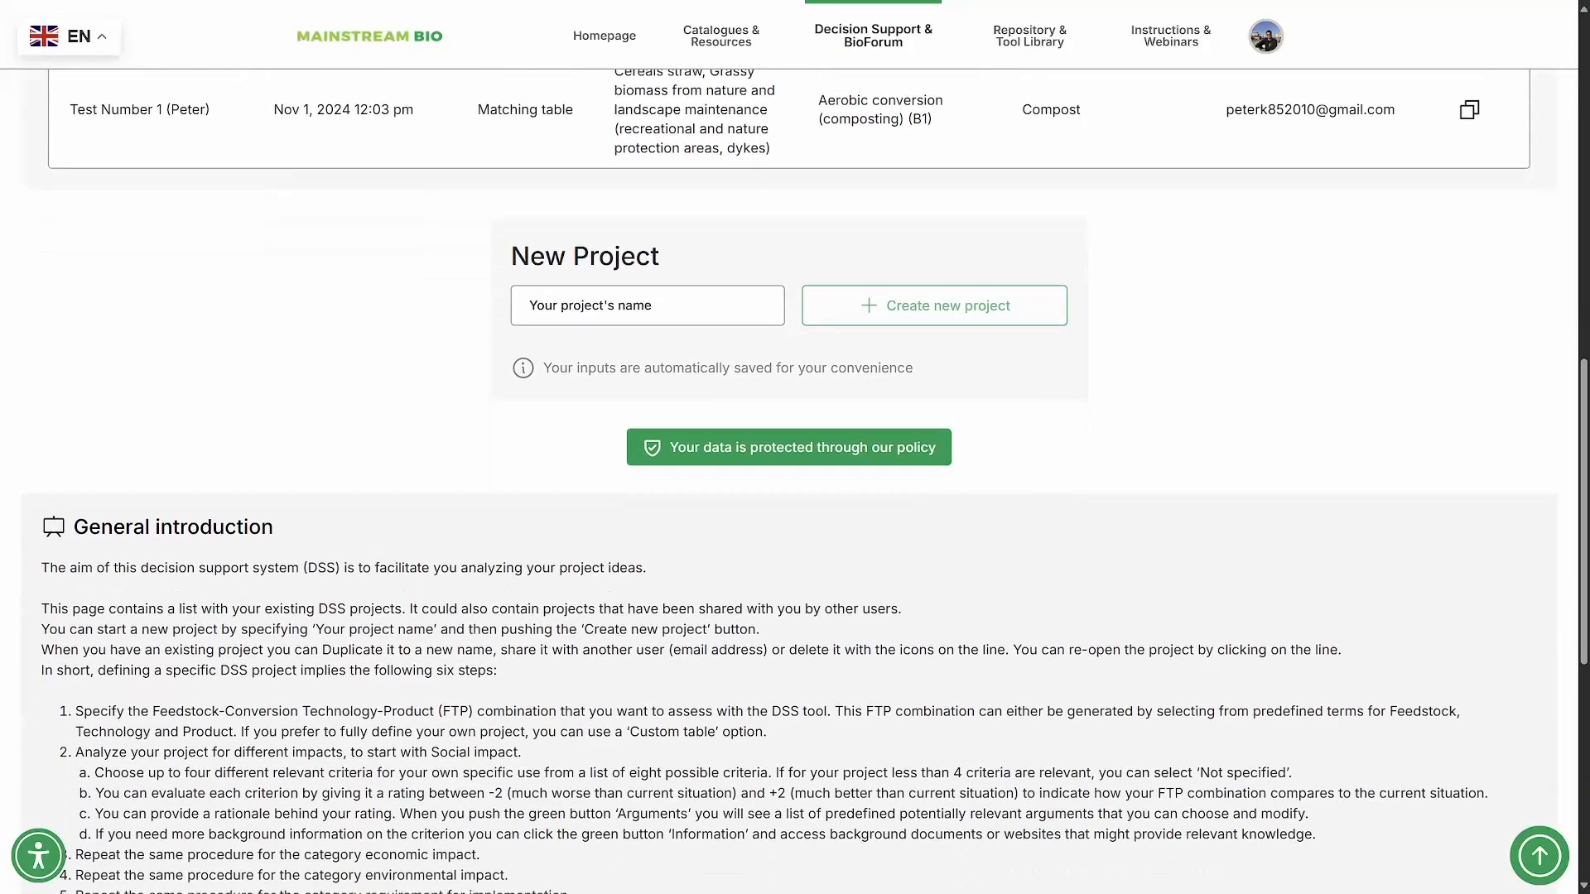
{"action": "scroll", "coordinate": [795, 455], "scroll_direction": "up", "scroll_amount": 2}
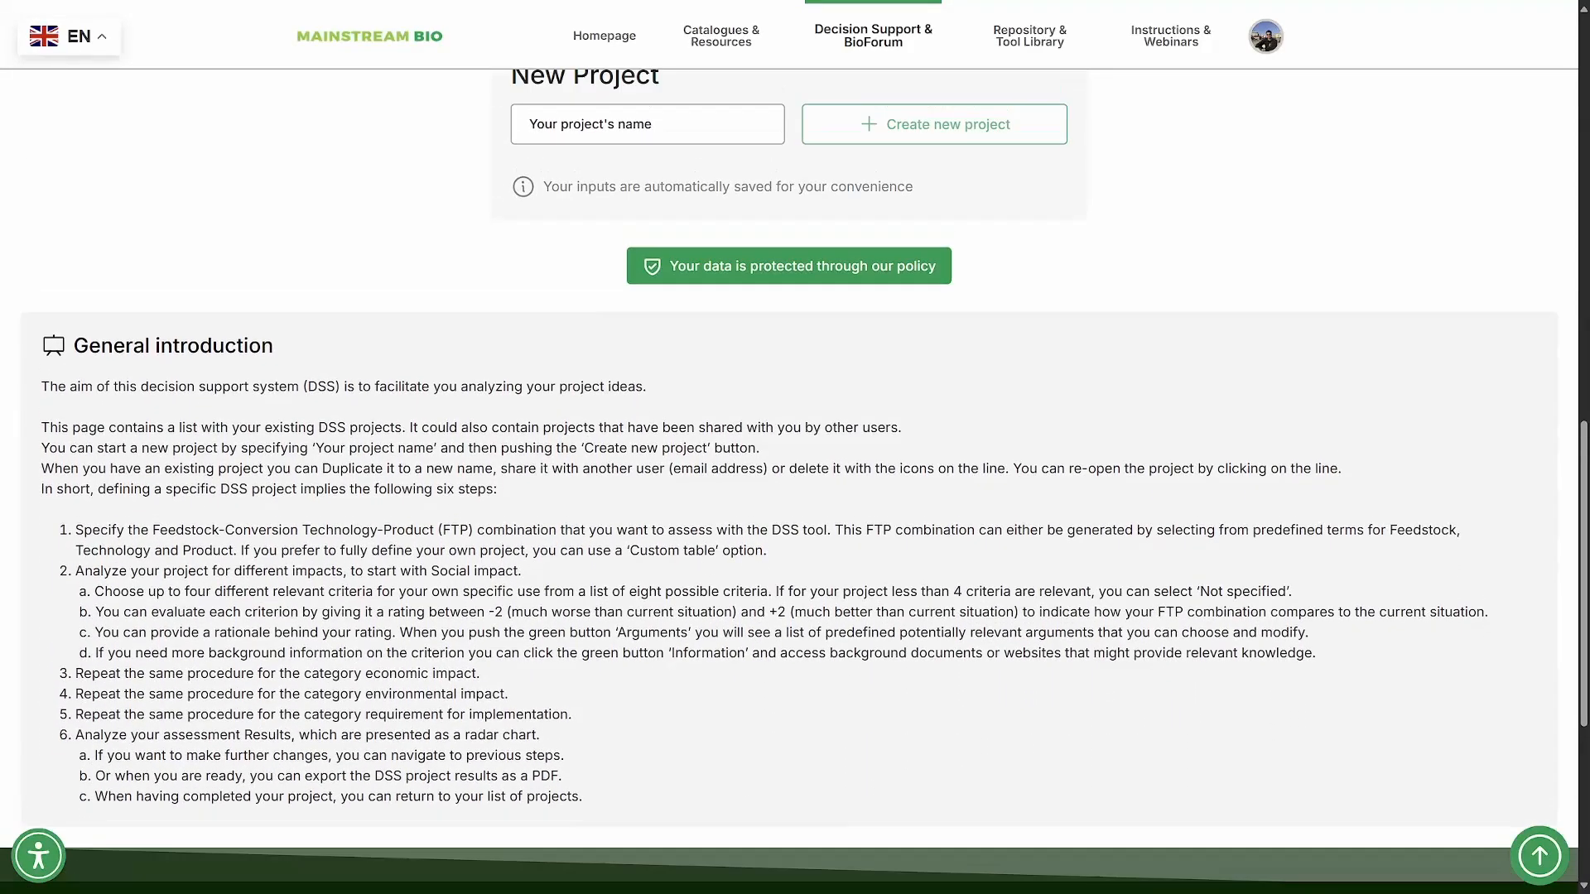
- Create a new project named "Instructions"
{"action": "left_click", "coordinate": [647, 261]}
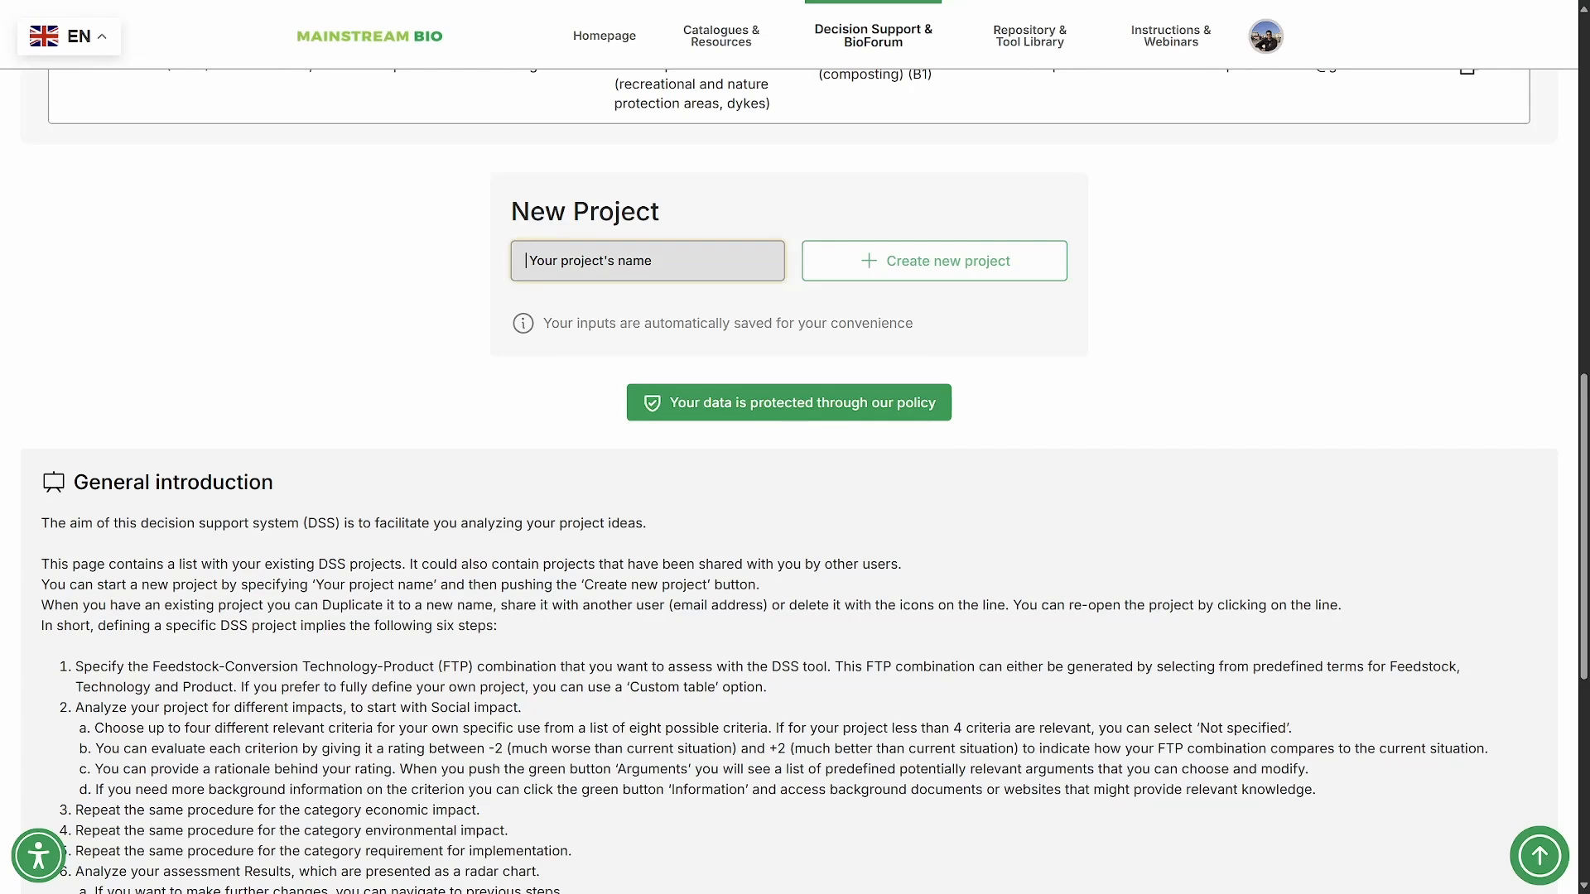
{"action": "type", "text": "Instuctions"}
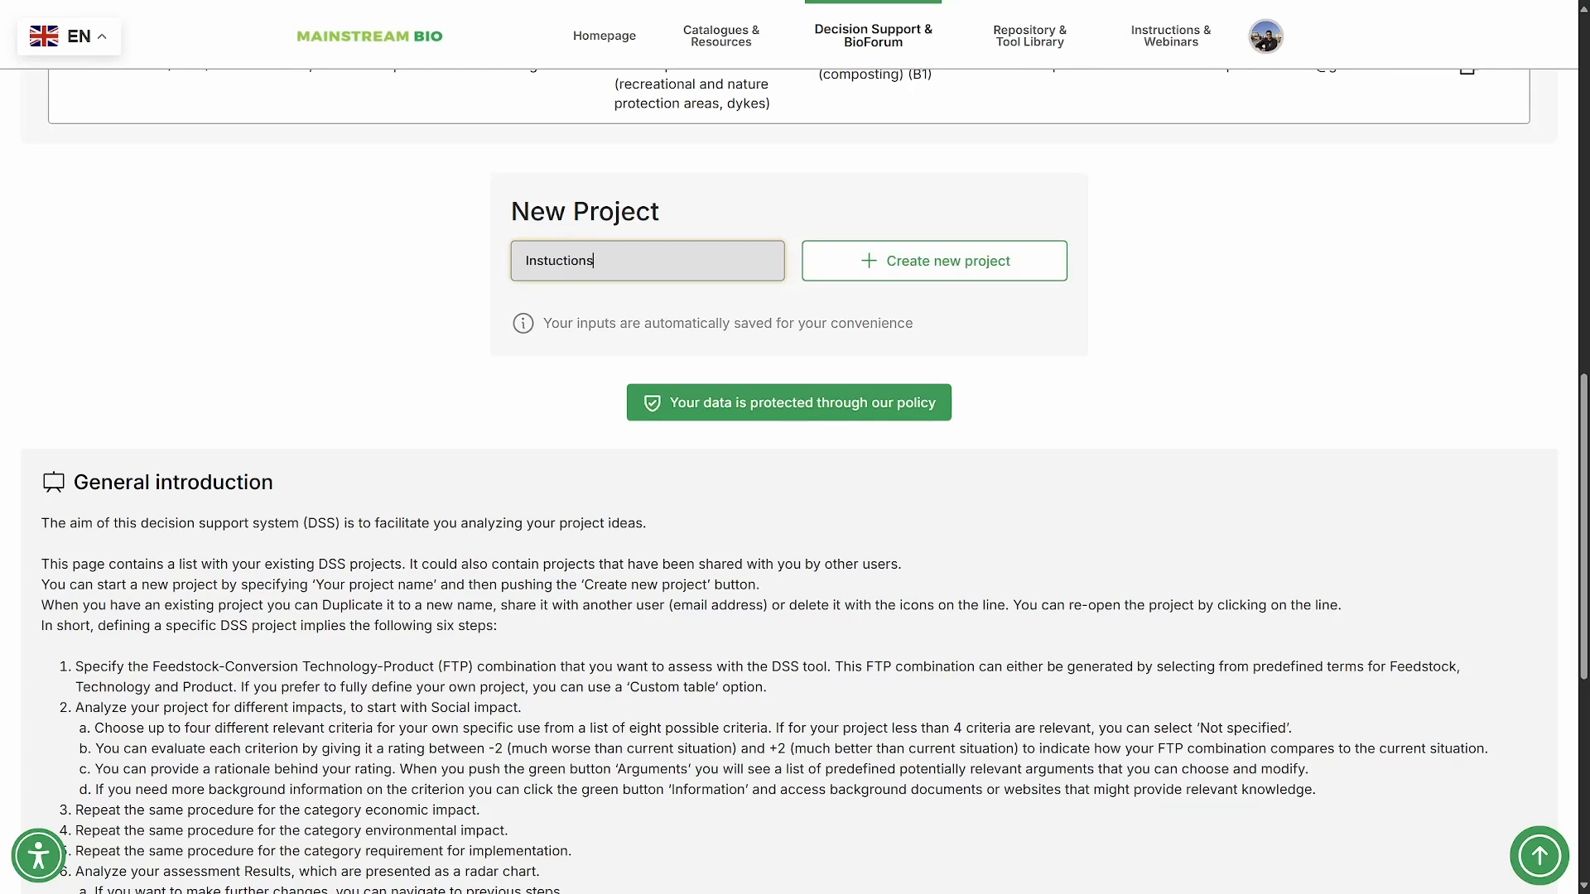
{"action": "left_click", "coordinate": [549, 261]}
{"action": "type", "text": "r"}
{"action": "left_click", "coordinate": [934, 261]}
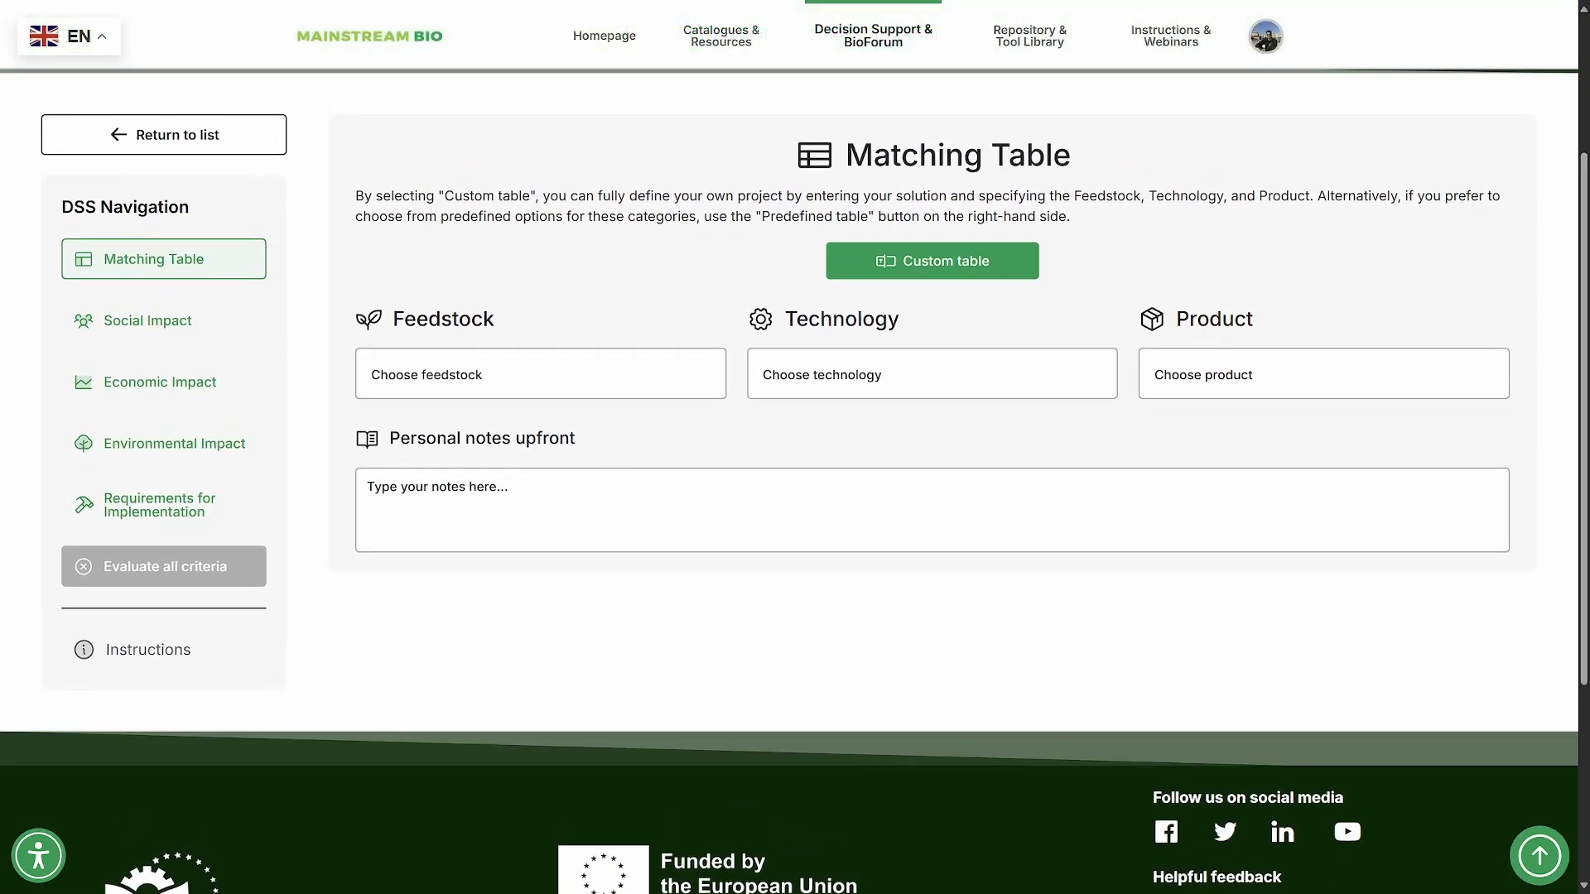
- Look through the available feedstock, technology and product options of the Matching Table
{"action": "left_click", "coordinate": [540, 375]}
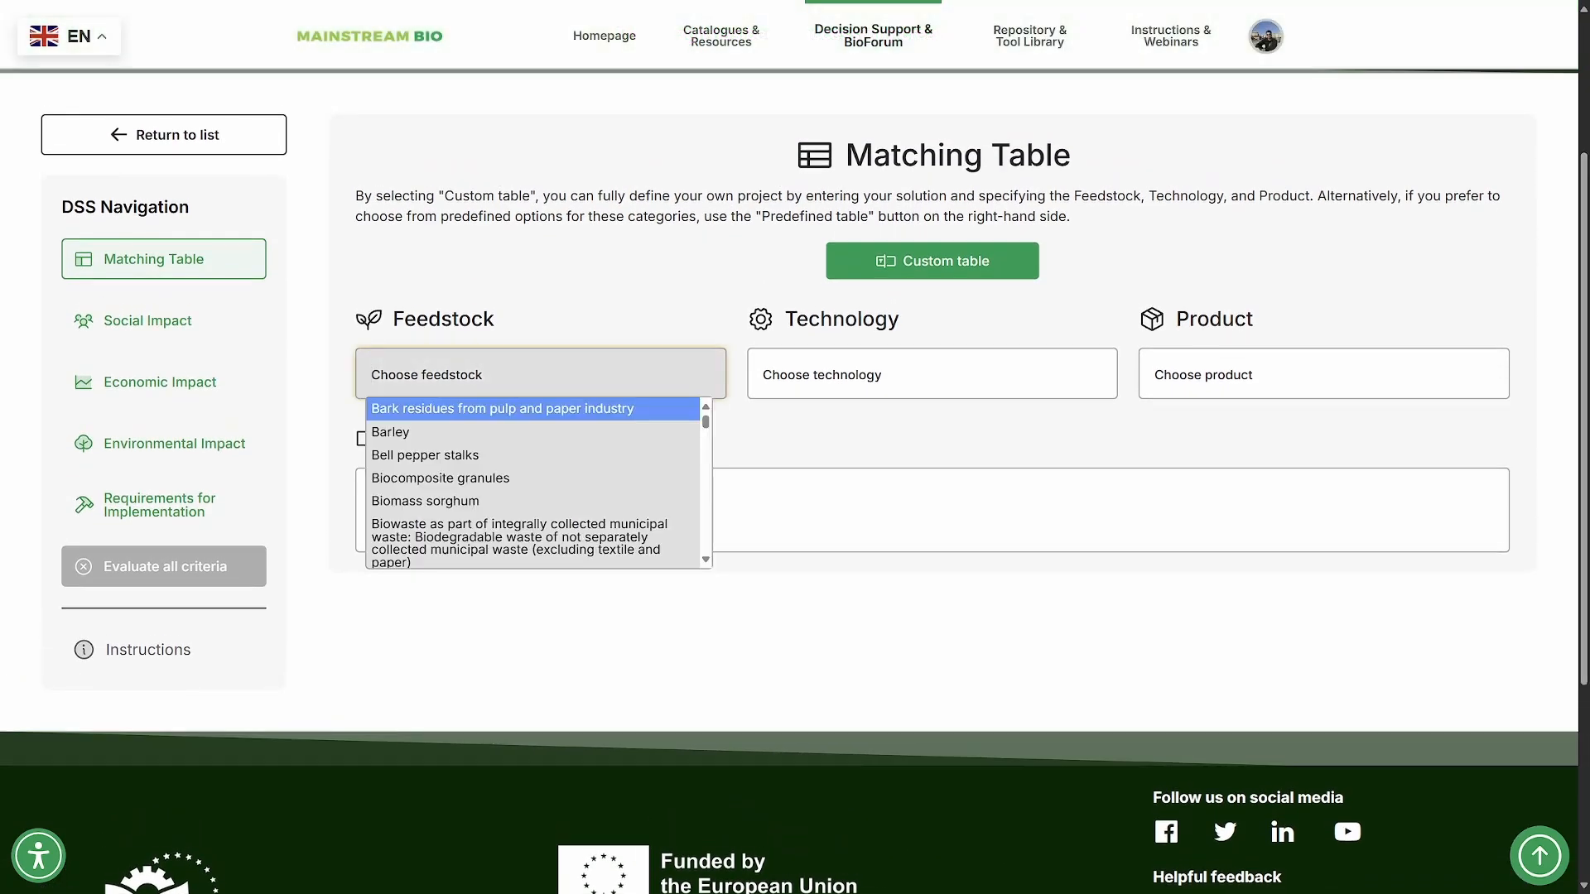
{"action": "left_click", "coordinate": [933, 374]}
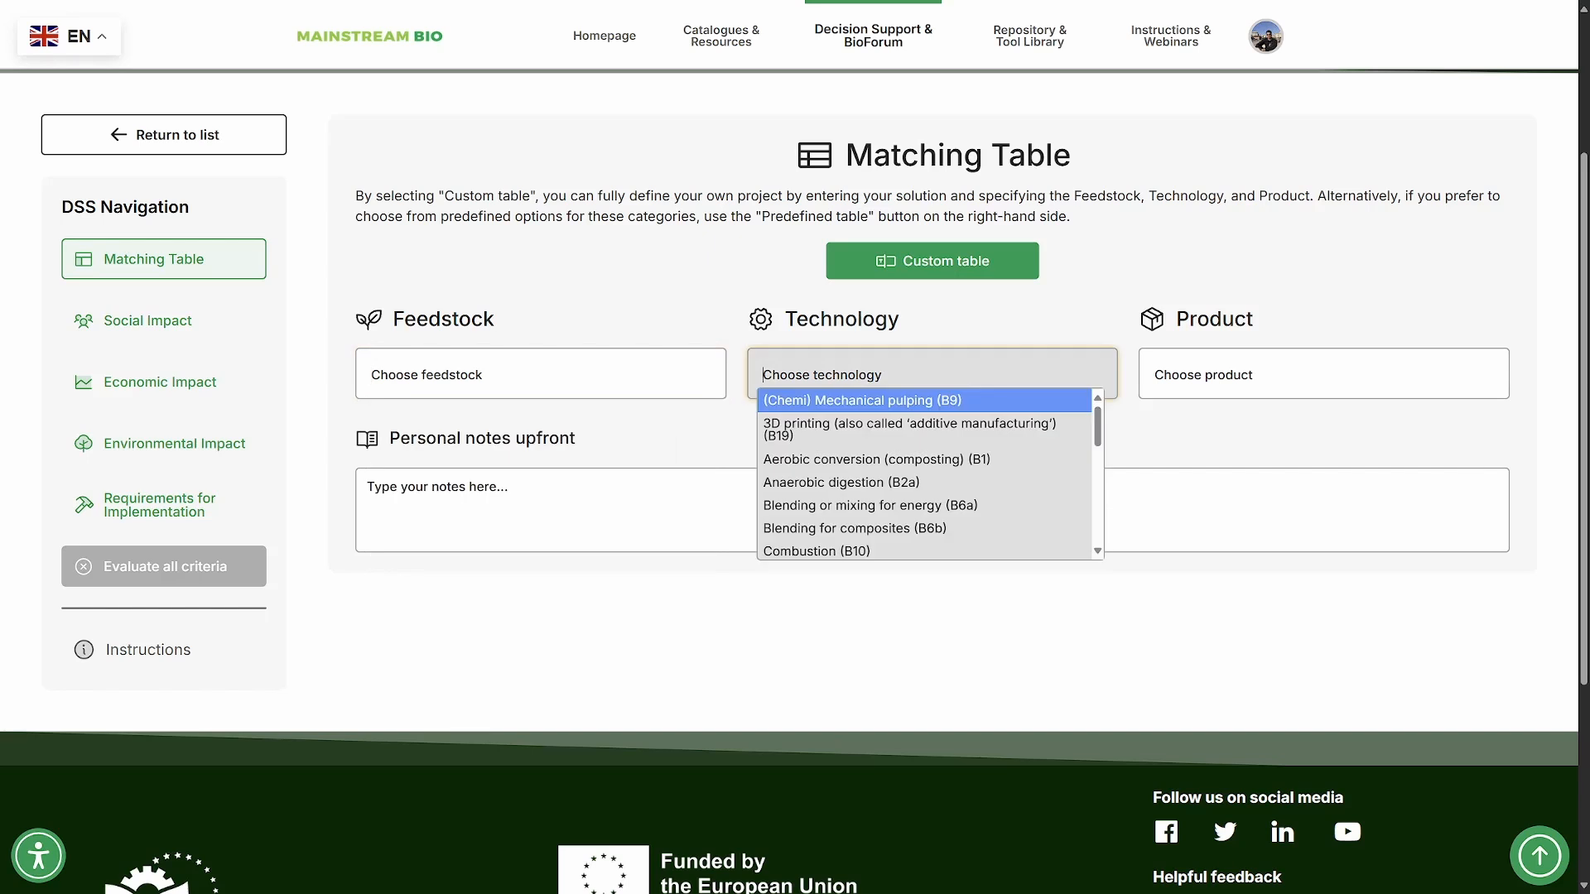
{"action": "left_click", "coordinate": [1323, 374]}
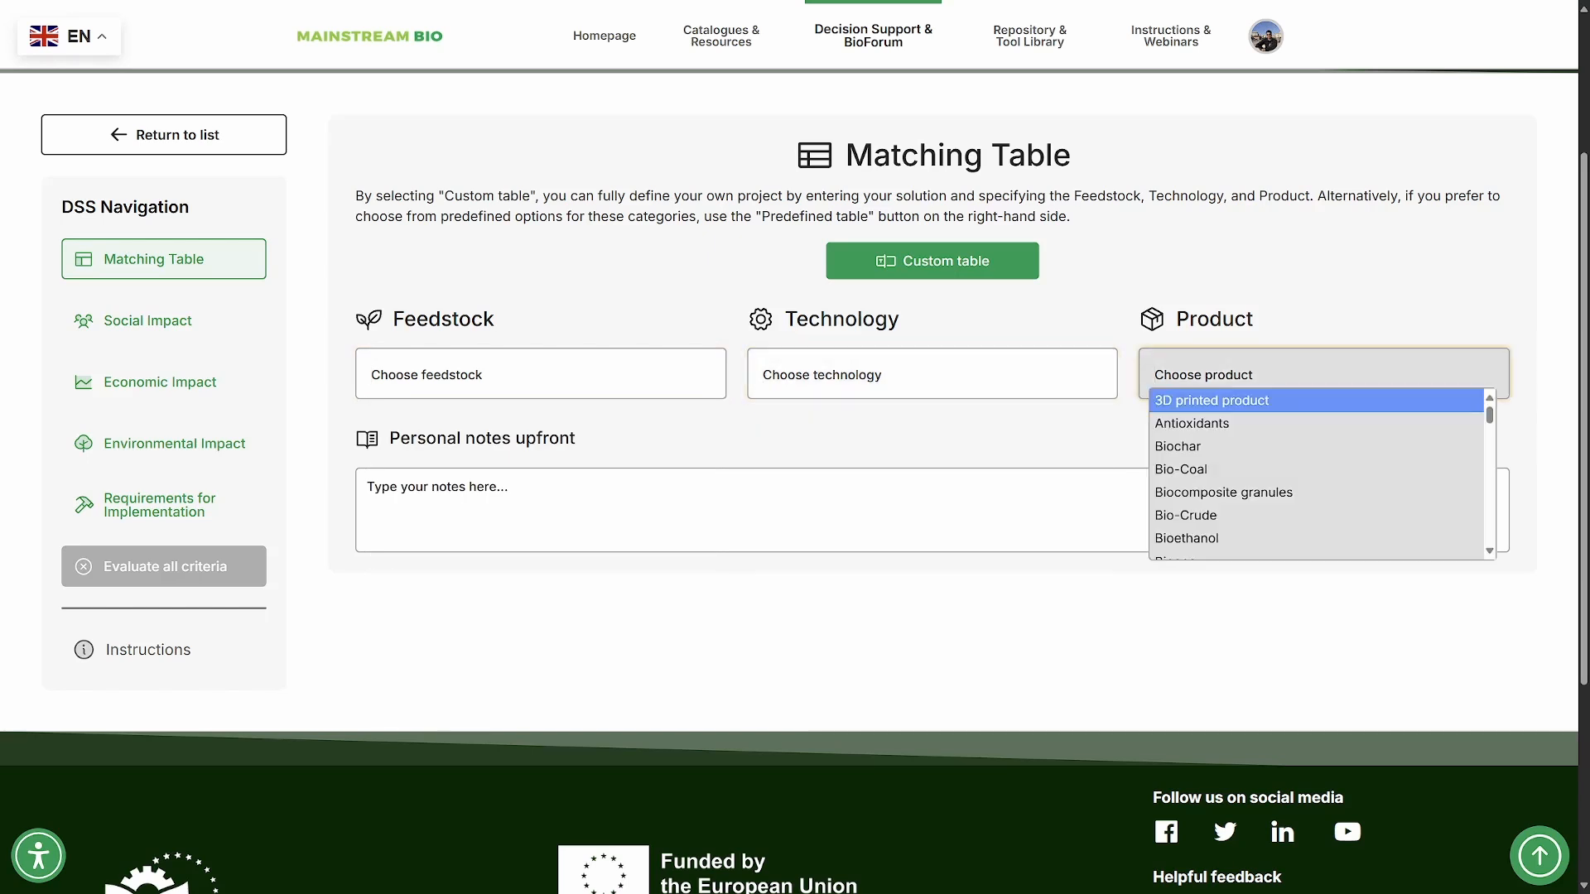
{"action": "left_click", "coordinate": [1069, 436]}
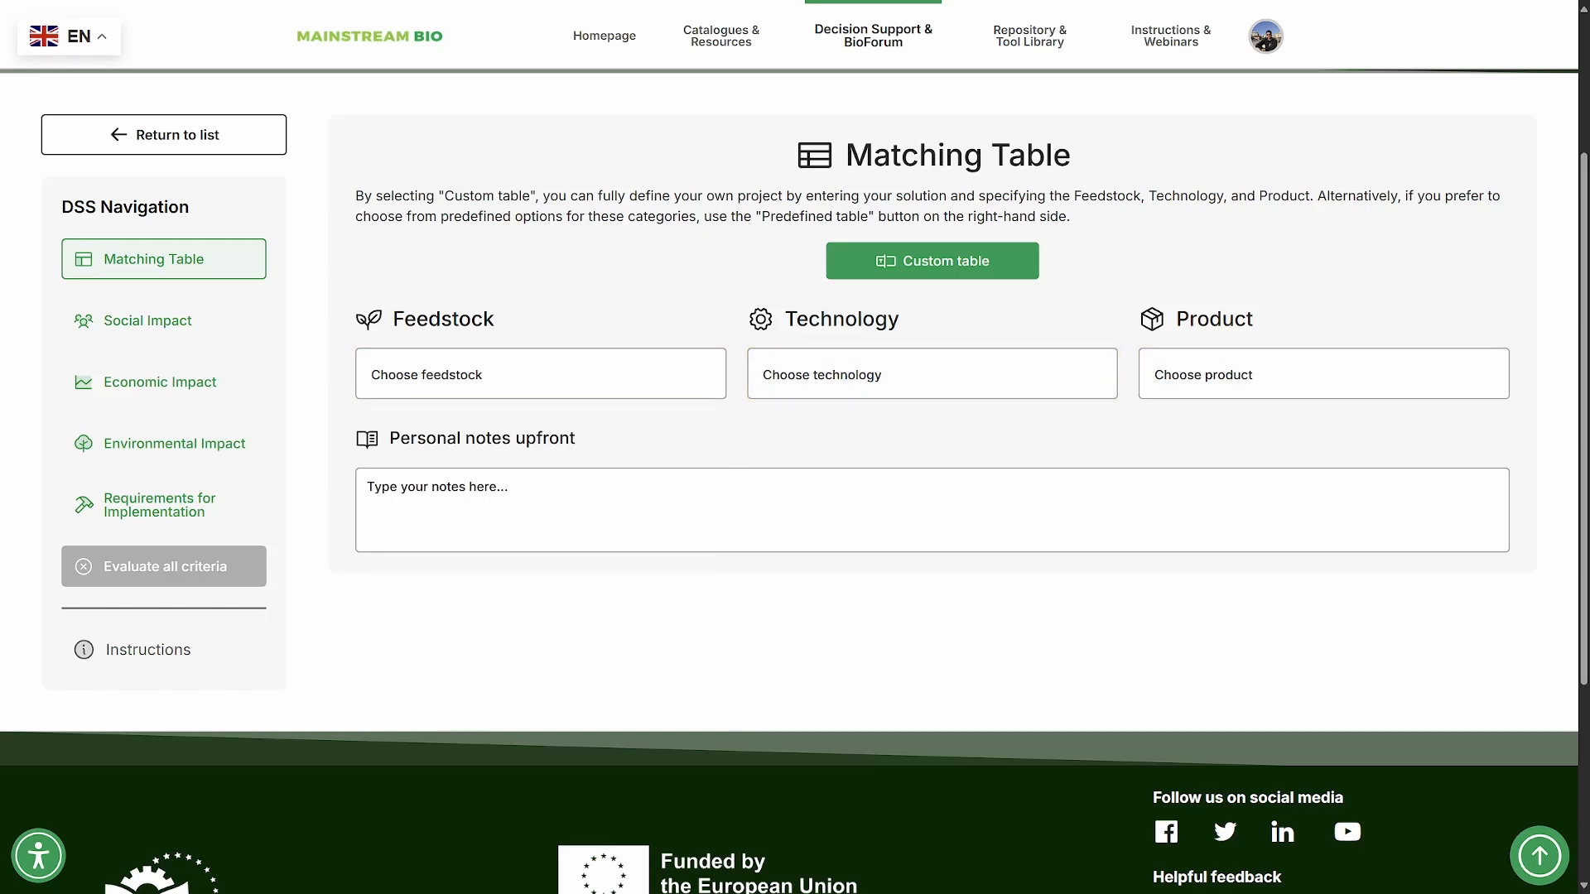
- Choose "Bark residues from pulp and paper industry" as the feedstock and remove that choice again
{"action": "left_click", "coordinate": [540, 374]}
{"action": "left_click", "coordinate": [513, 409]}
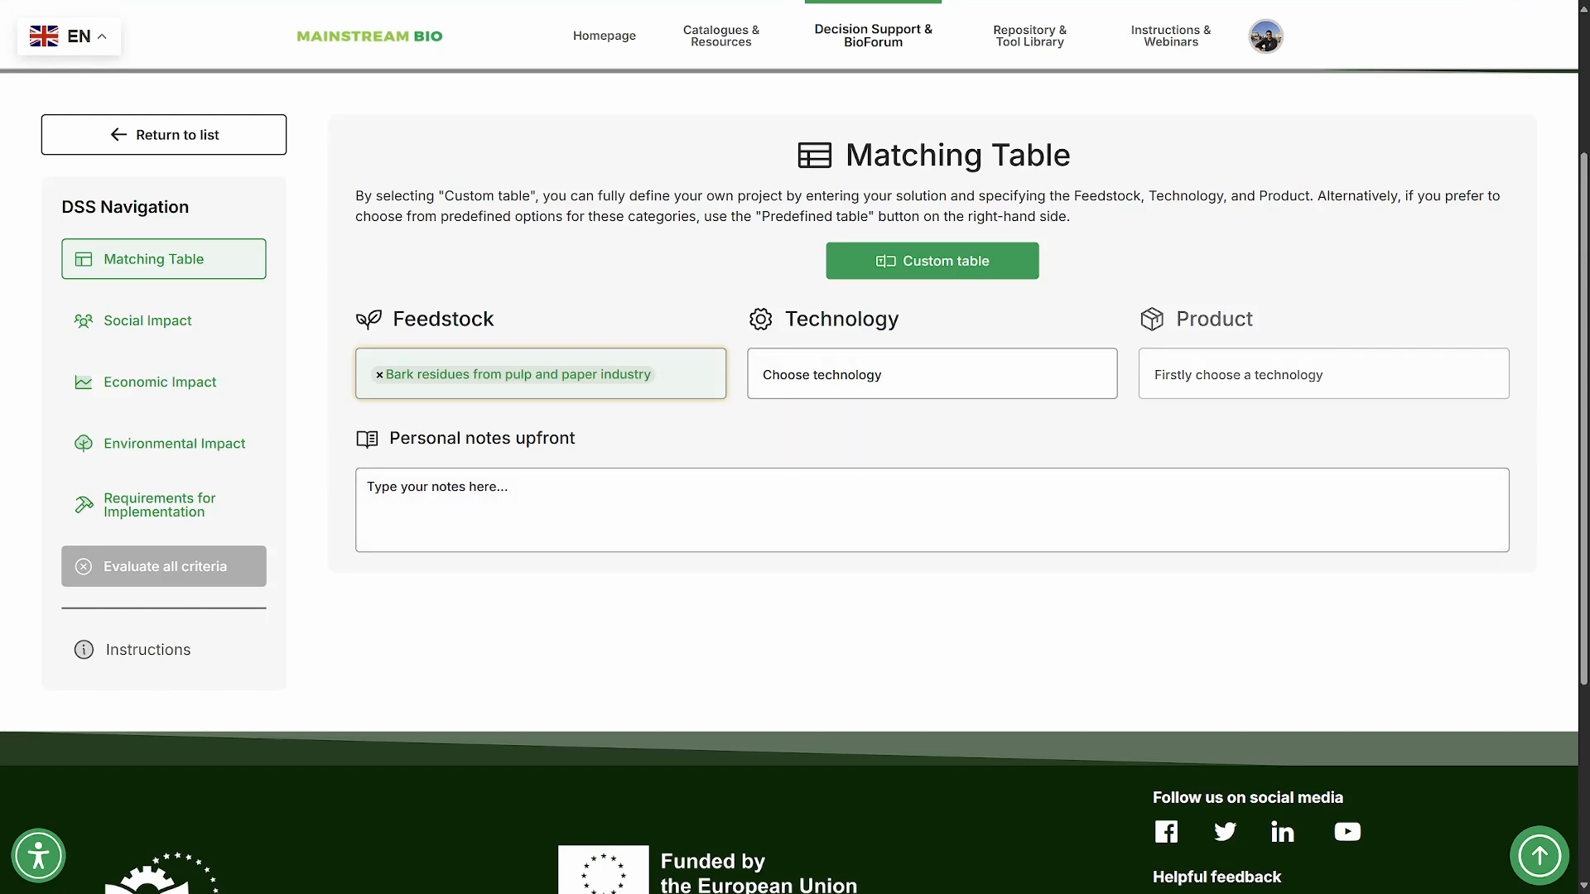
{"action": "left_click", "coordinate": [379, 375]}
- Set the feedstock to "Bark residues from pulp and paper industry" and the technology to "Mechanical and thermomechanical disruption & fractionation (B8a)"
{"action": "left_click", "coordinate": [541, 374]}
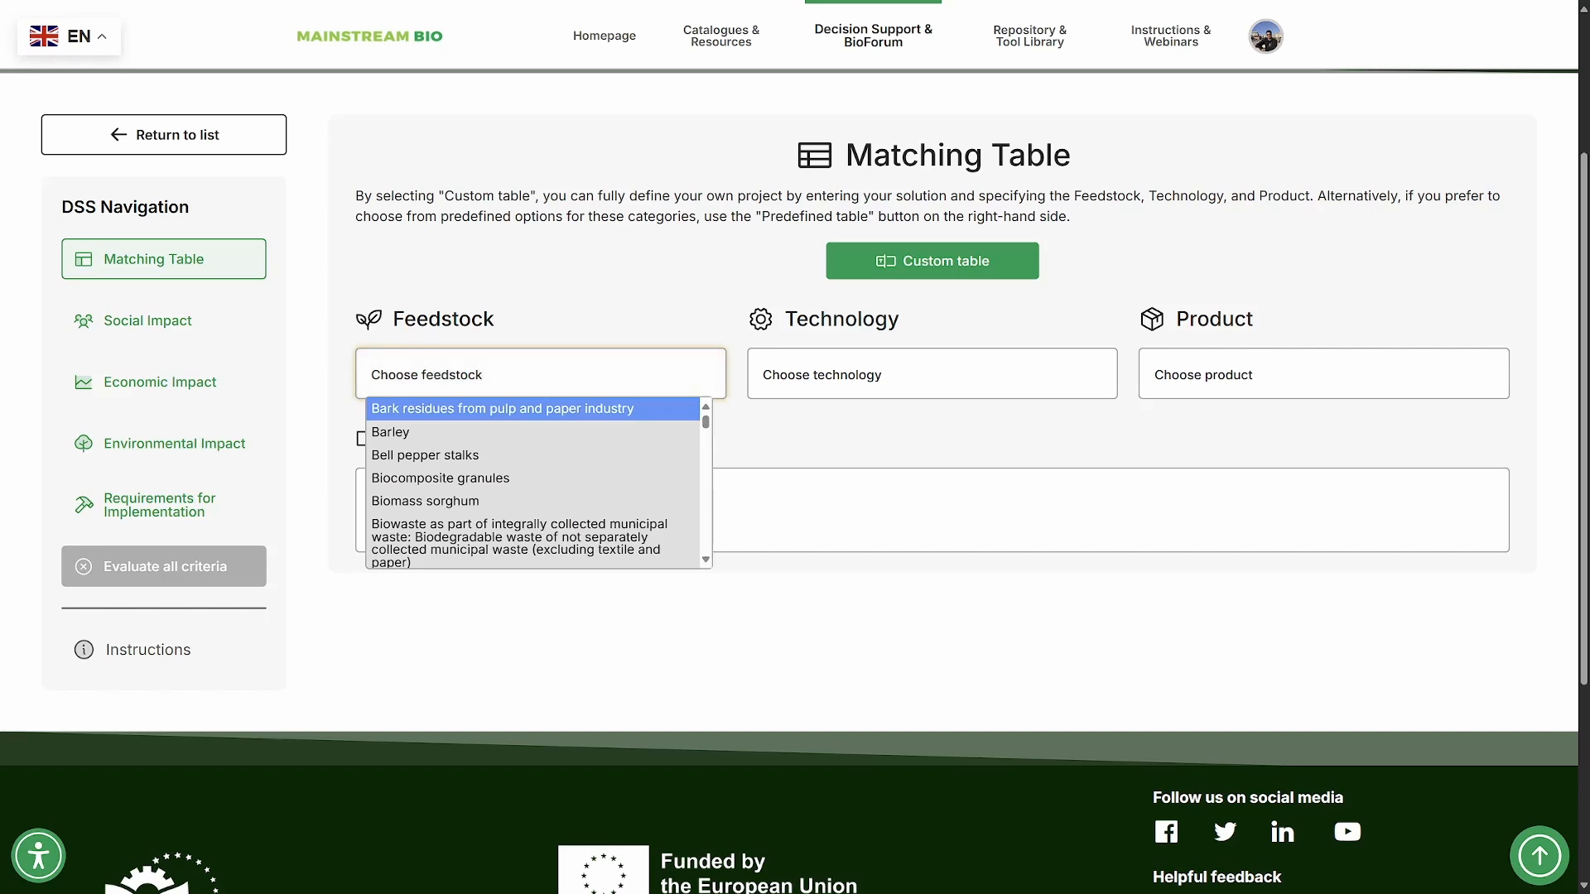
{"action": "left_click", "coordinate": [514, 406]}
{"action": "left_click", "coordinate": [931, 374]}
{"action": "left_click", "coordinate": [924, 407]}
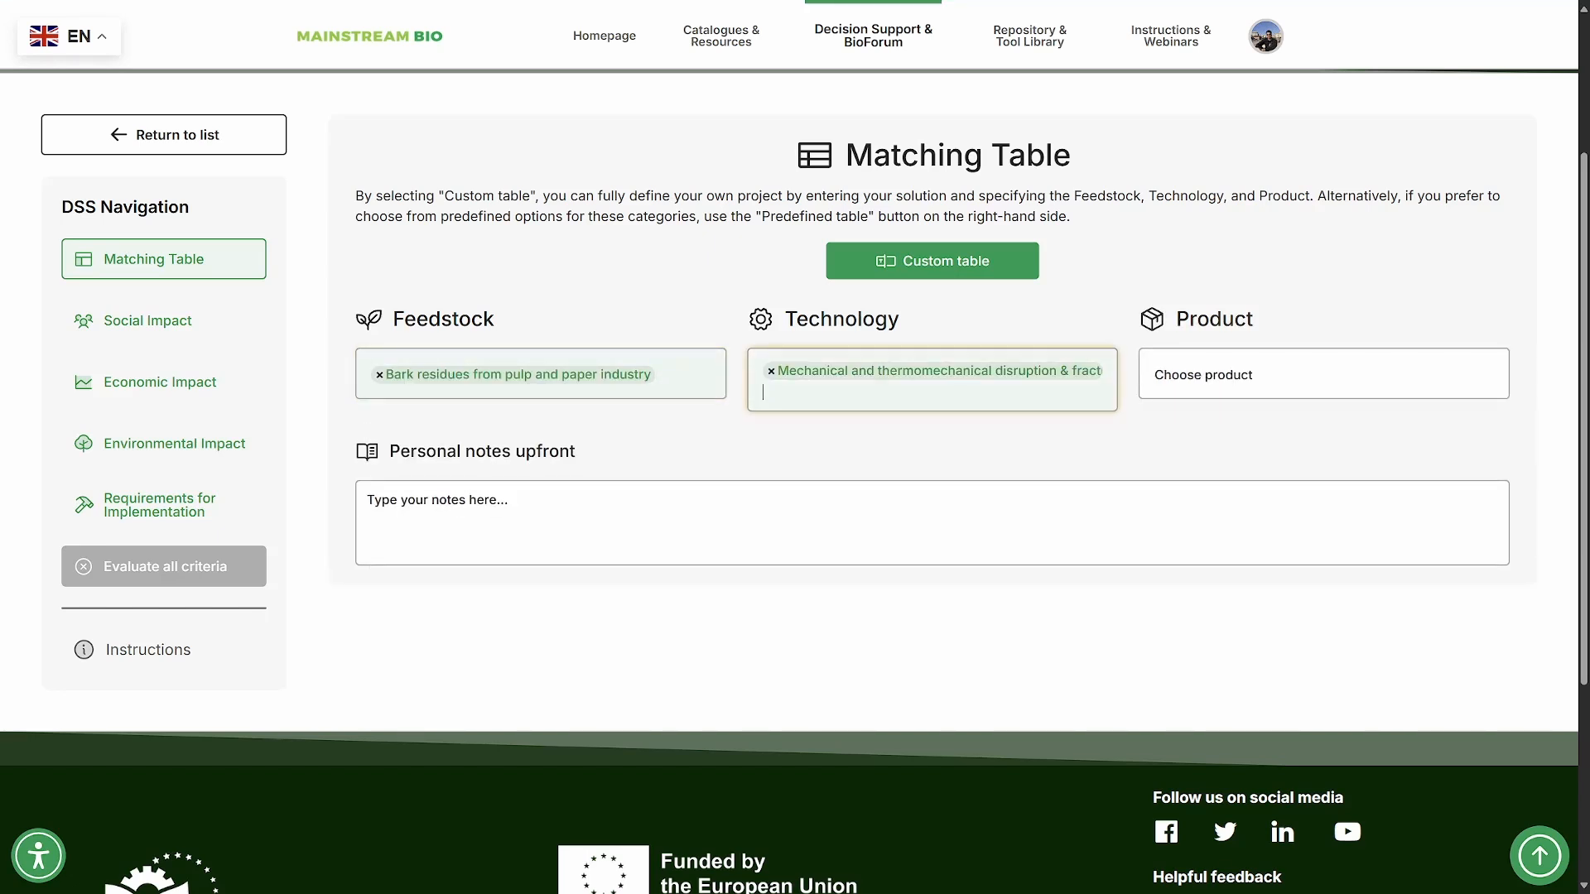
- Remove the chosen feedstock and set the product to "Insulation materials"
{"action": "left_click", "coordinate": [379, 375]}
{"action": "left_click", "coordinate": [1323, 374]}
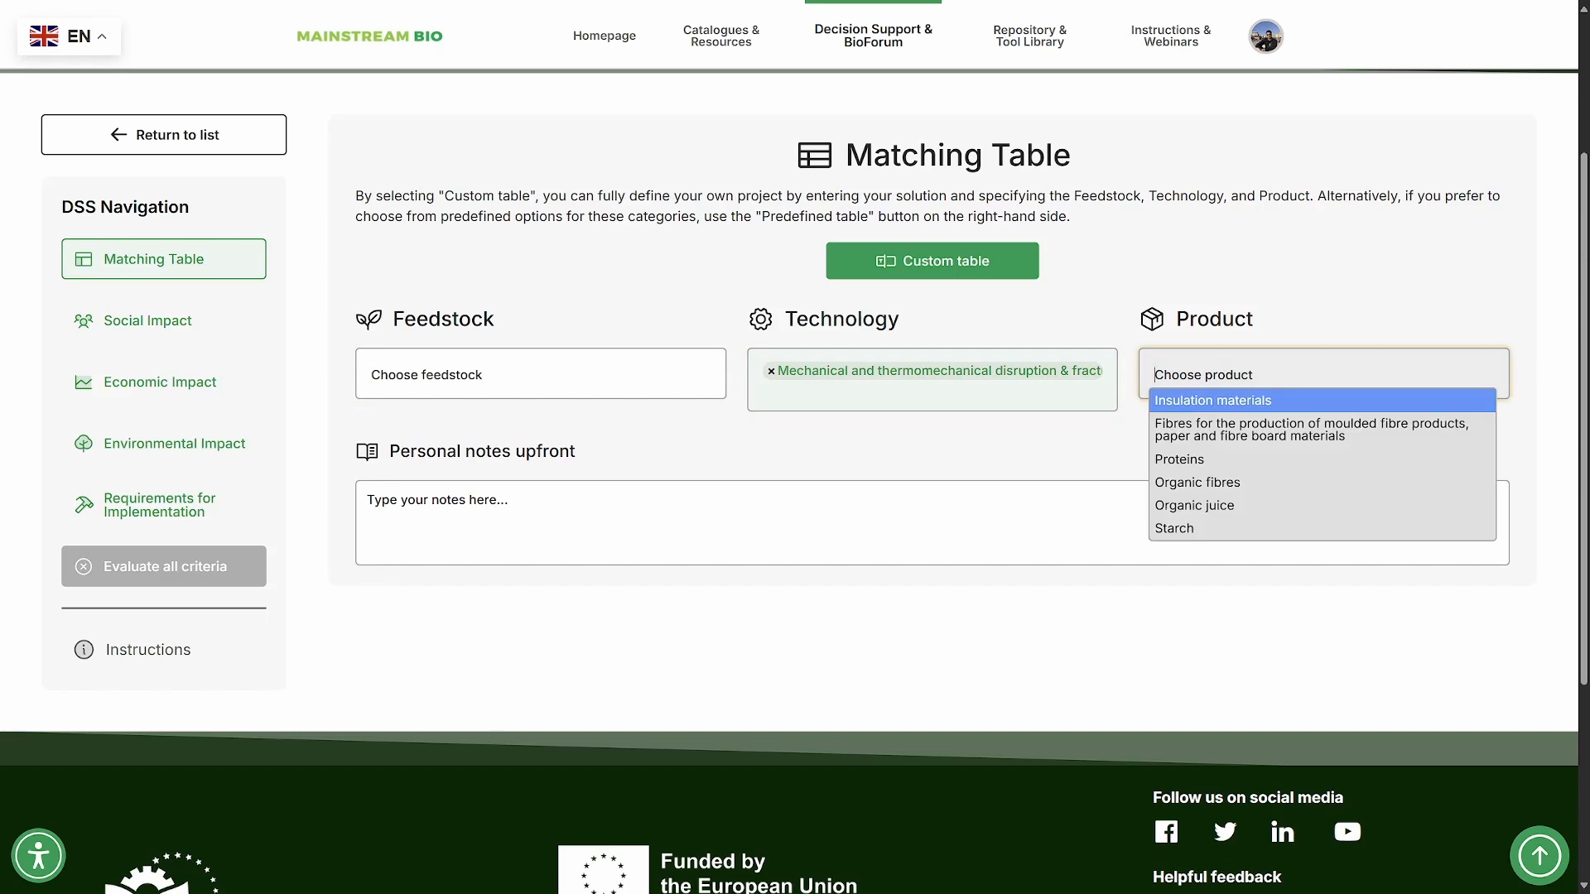
{"action": "left_click", "coordinate": [1212, 401]}
- Try "Biomass sorghum" as the feedstock, and clear both the feedstock and the technology
{"action": "left_click", "coordinate": [540, 375]}
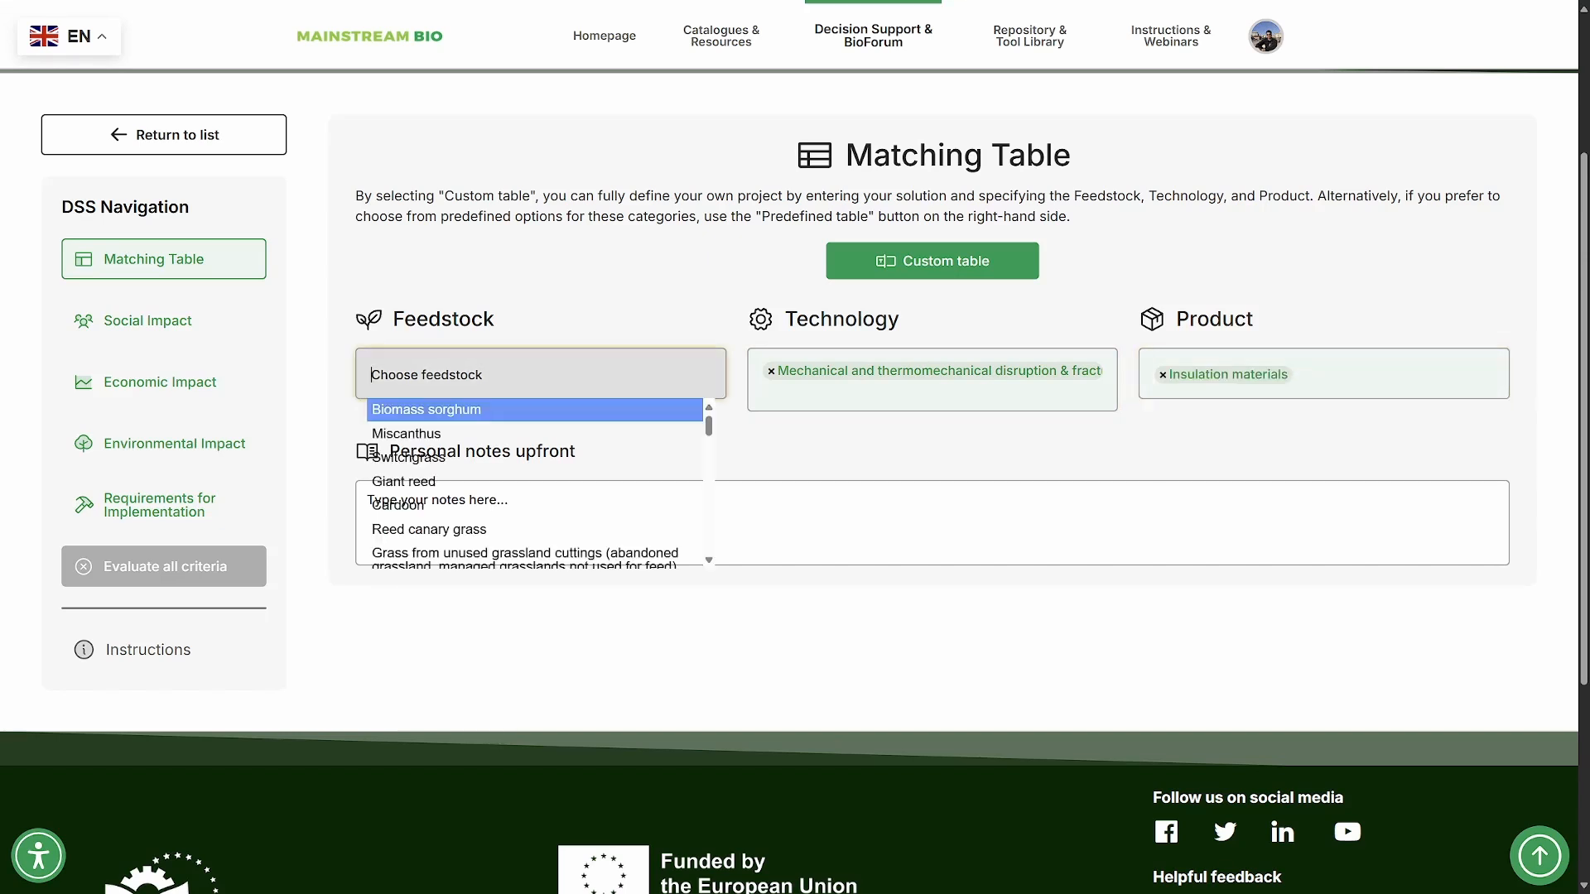
{"action": "left_click", "coordinate": [431, 407]}
{"action": "left_click", "coordinate": [379, 376]}
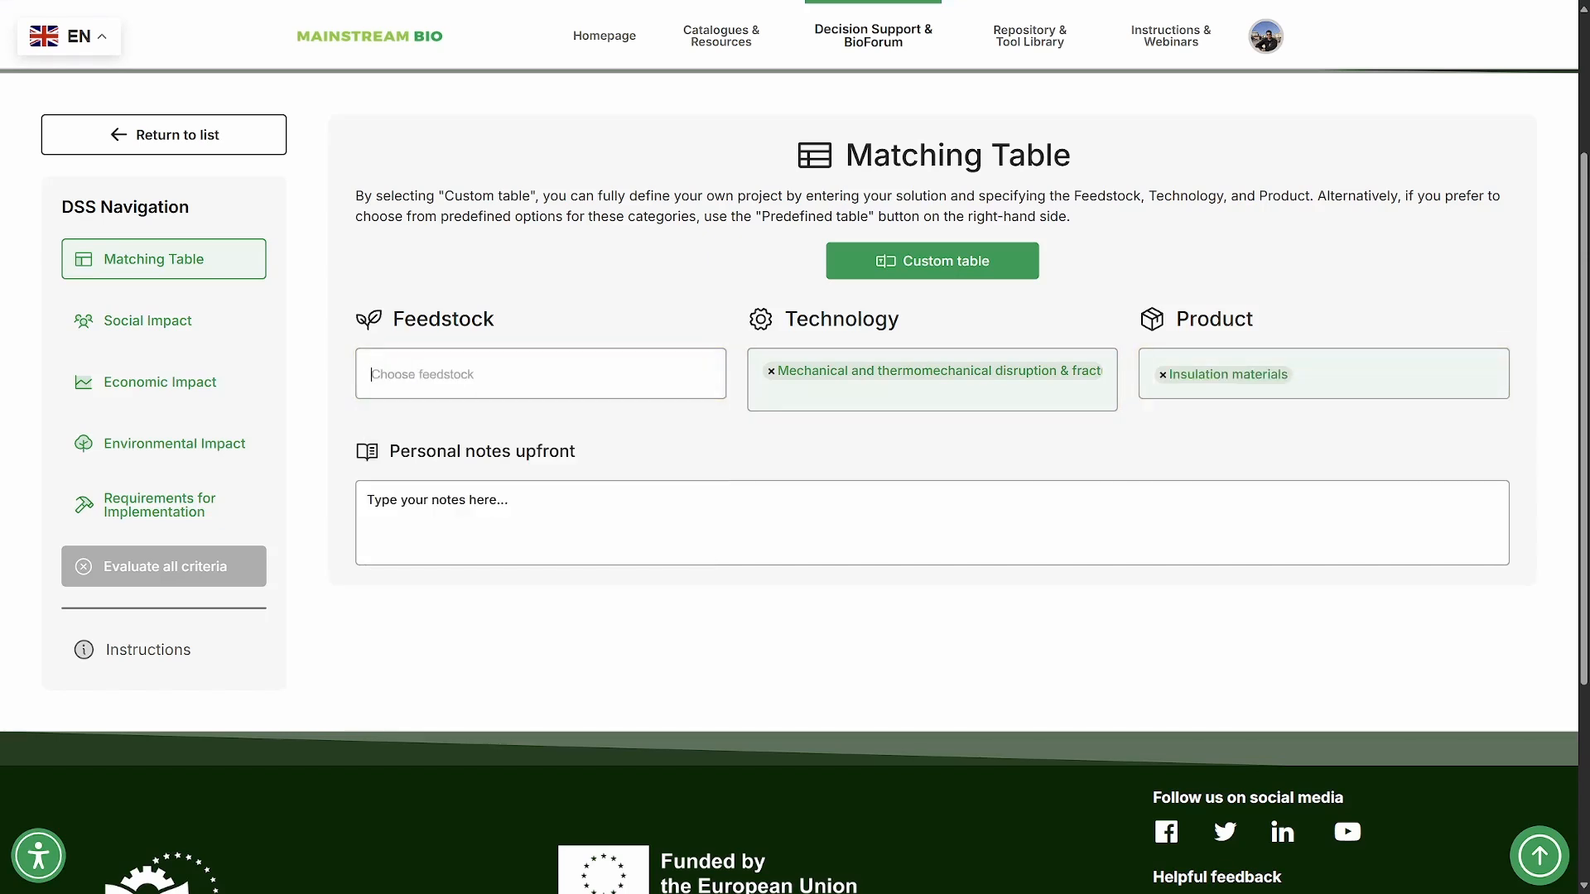
{"action": "left_click", "coordinate": [777, 372]}
{"action": "left_click", "coordinate": [771, 372]}
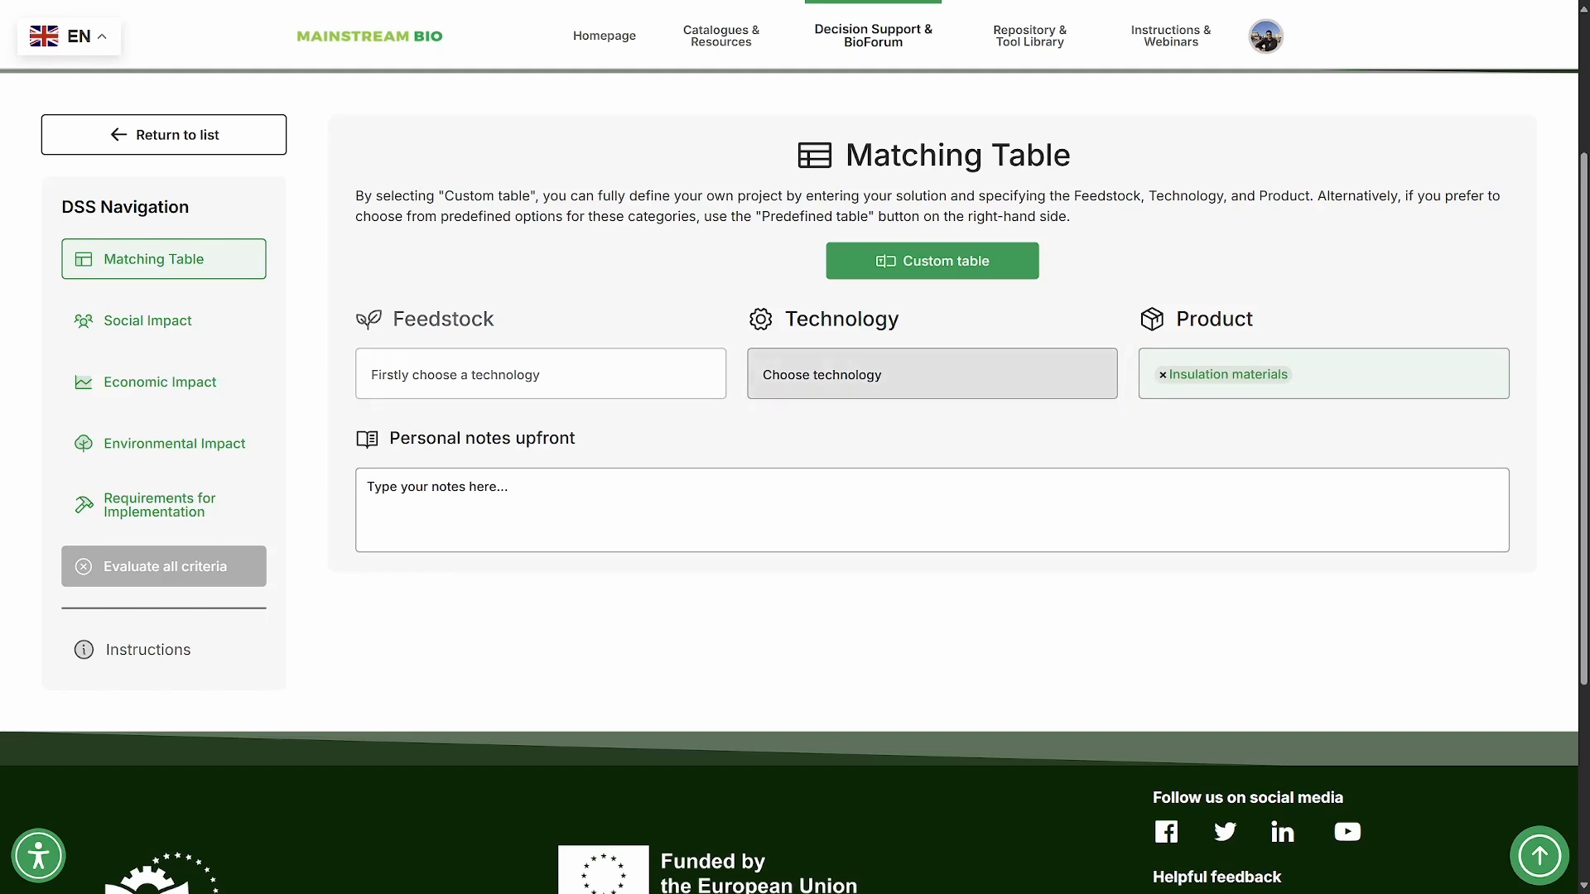
- Set the technology to "Mechanical and thermomechanical disruption & fractionation (B8a)" and the feedstock to "Biomass sorghum"
{"action": "left_click", "coordinate": [762, 374]}
{"action": "left_click", "coordinate": [902, 406]}
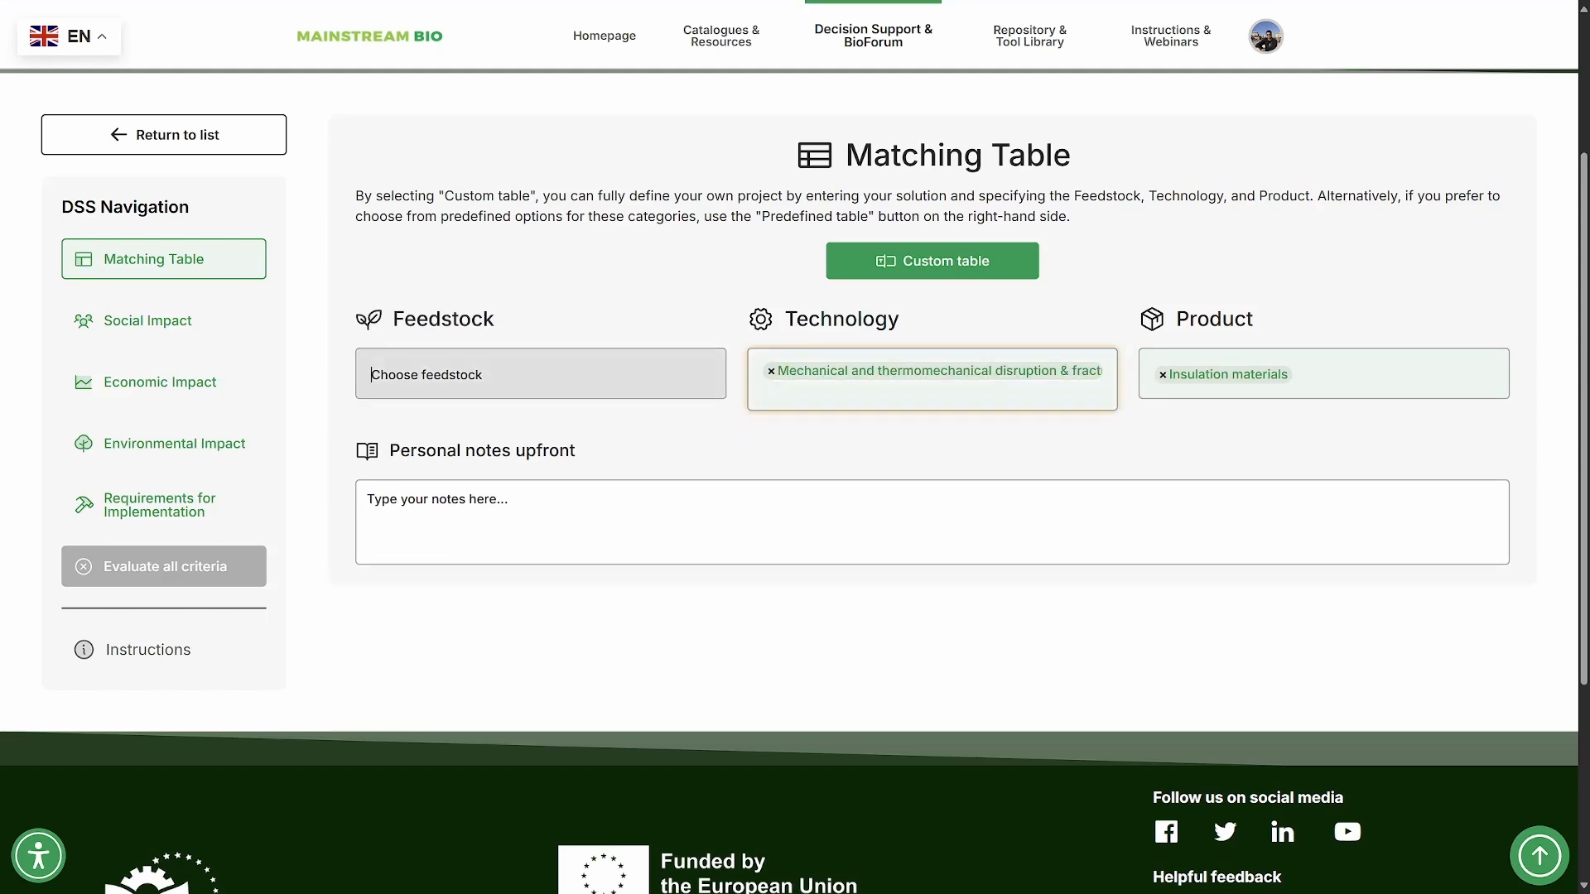
{"action": "left_click", "coordinate": [540, 375]}
{"action": "left_click", "coordinate": [425, 409]}
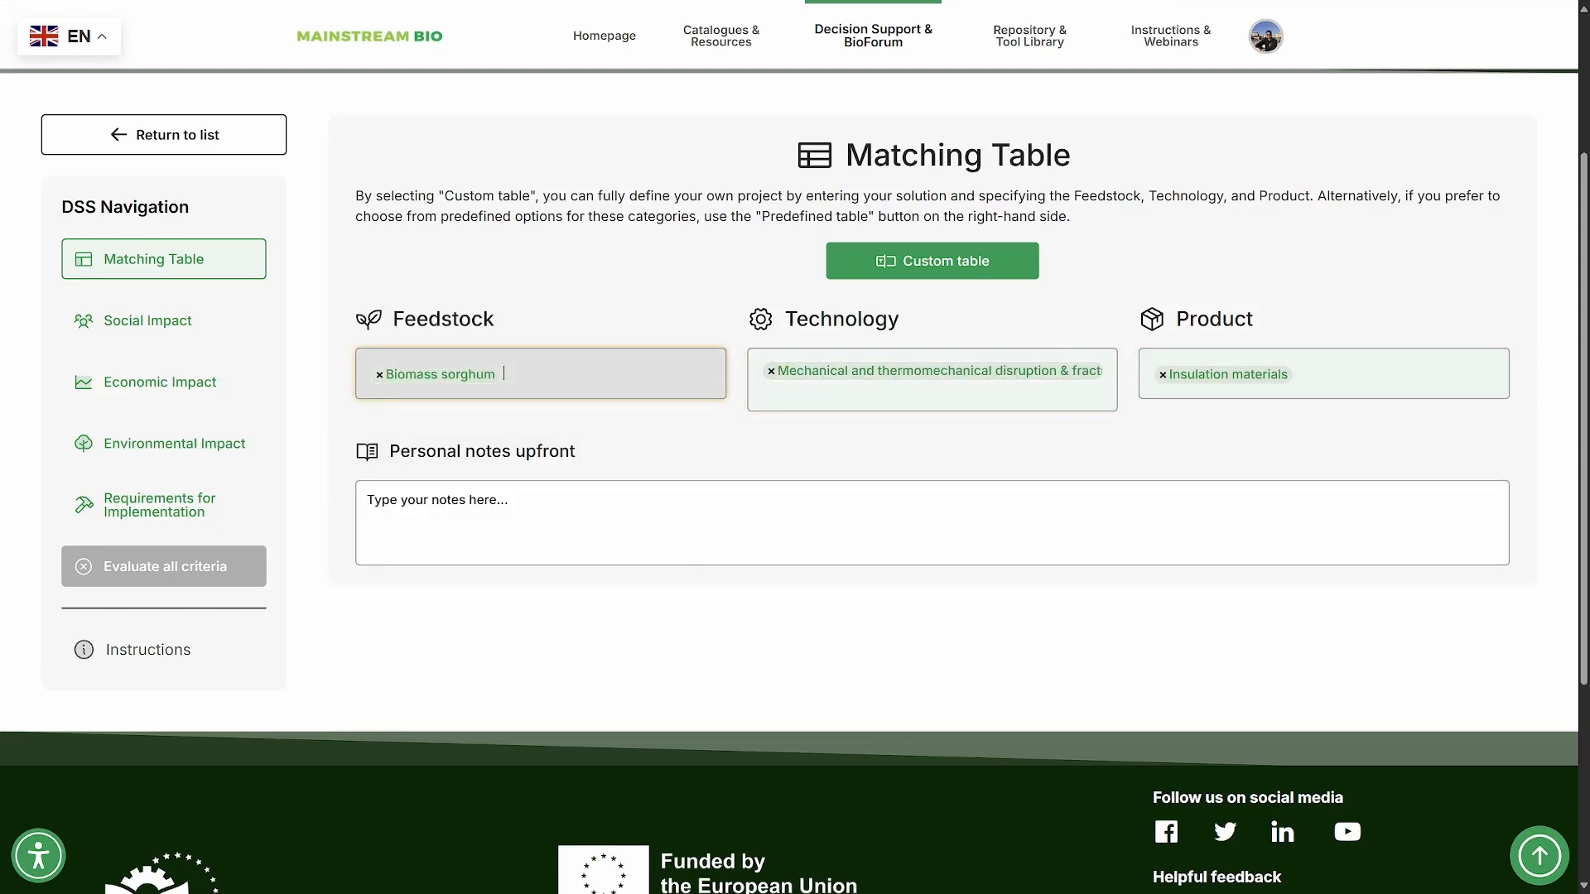
- Clear the selected feedstock, technology and product from the Matching Table
{"action": "left_click", "coordinate": [379, 375]}
{"action": "left_click", "coordinate": [771, 372]}
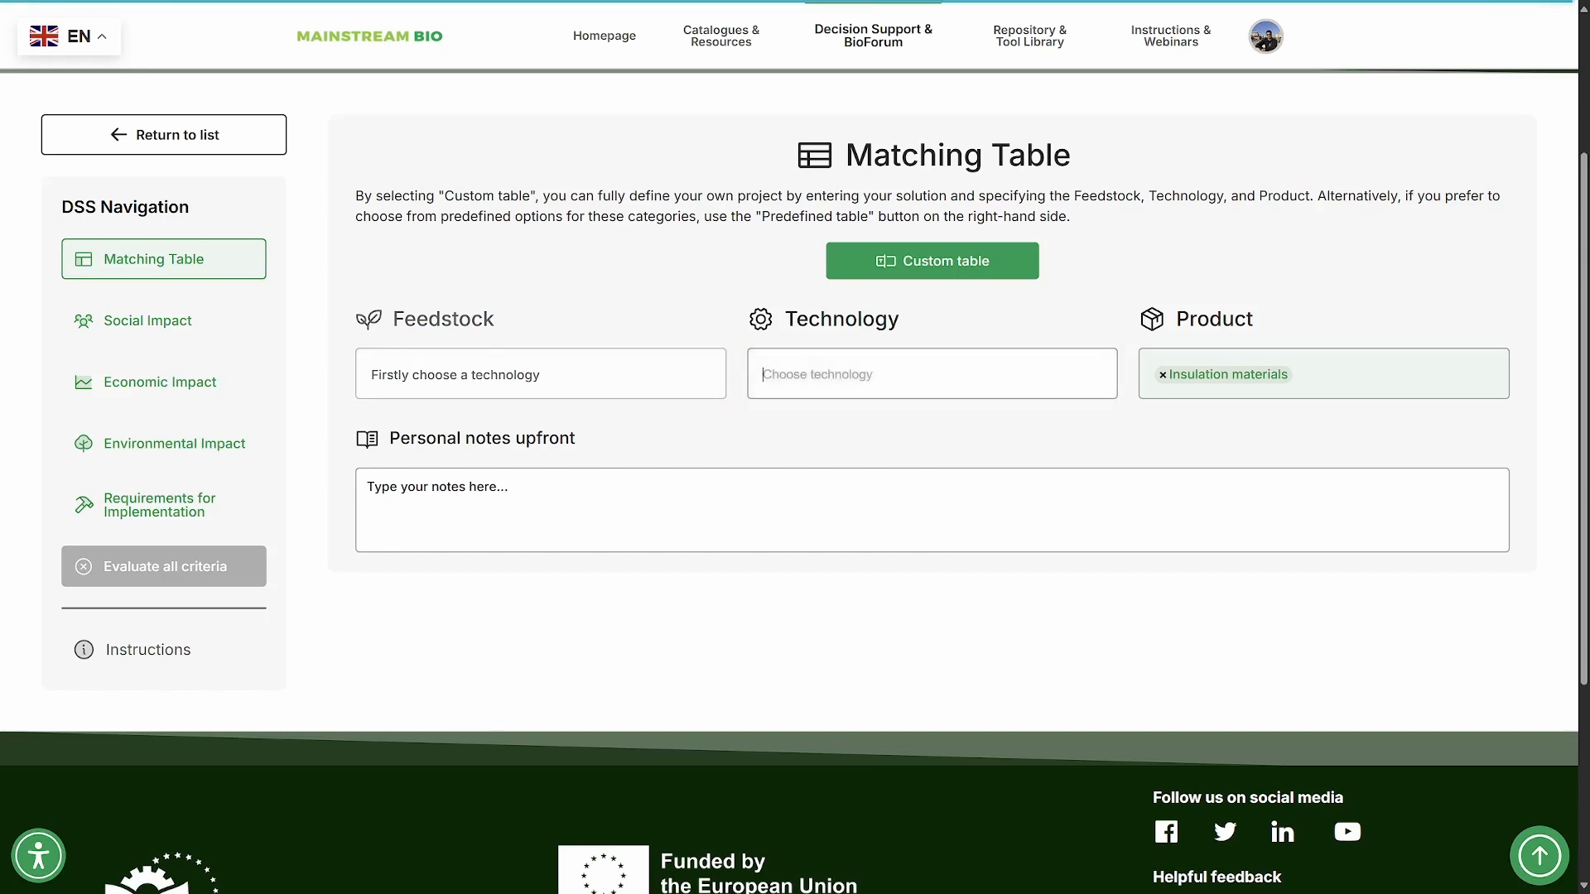
{"action": "left_click", "coordinate": [1163, 375]}
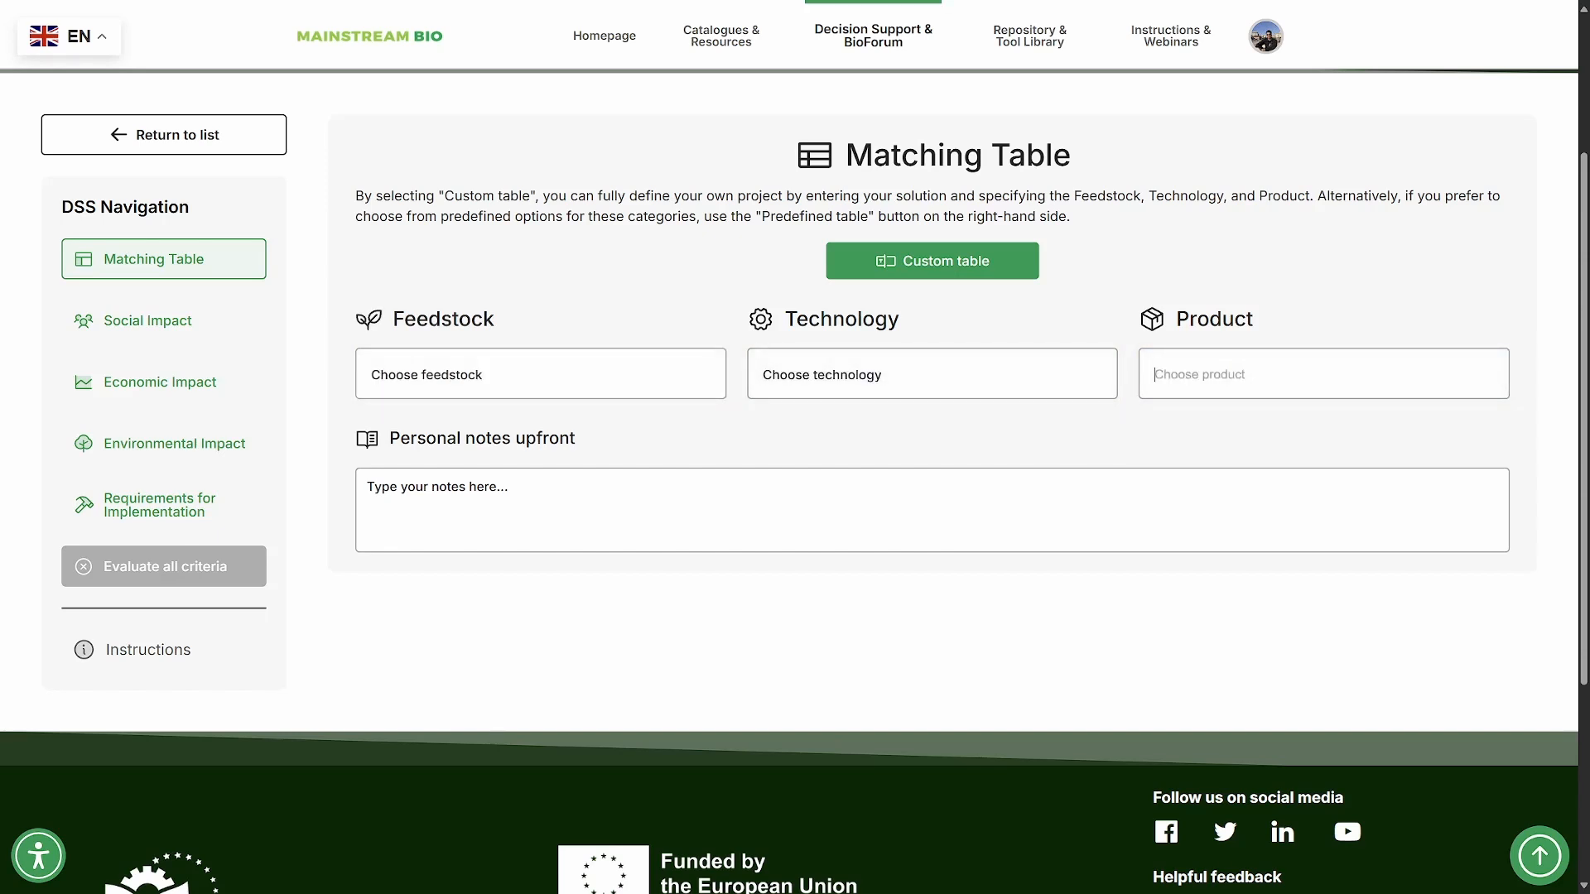
- Filter the feedstocks by "grass" and choose "Grassy biomass from roadside verges"
{"action": "left_click", "coordinate": [540, 374]}
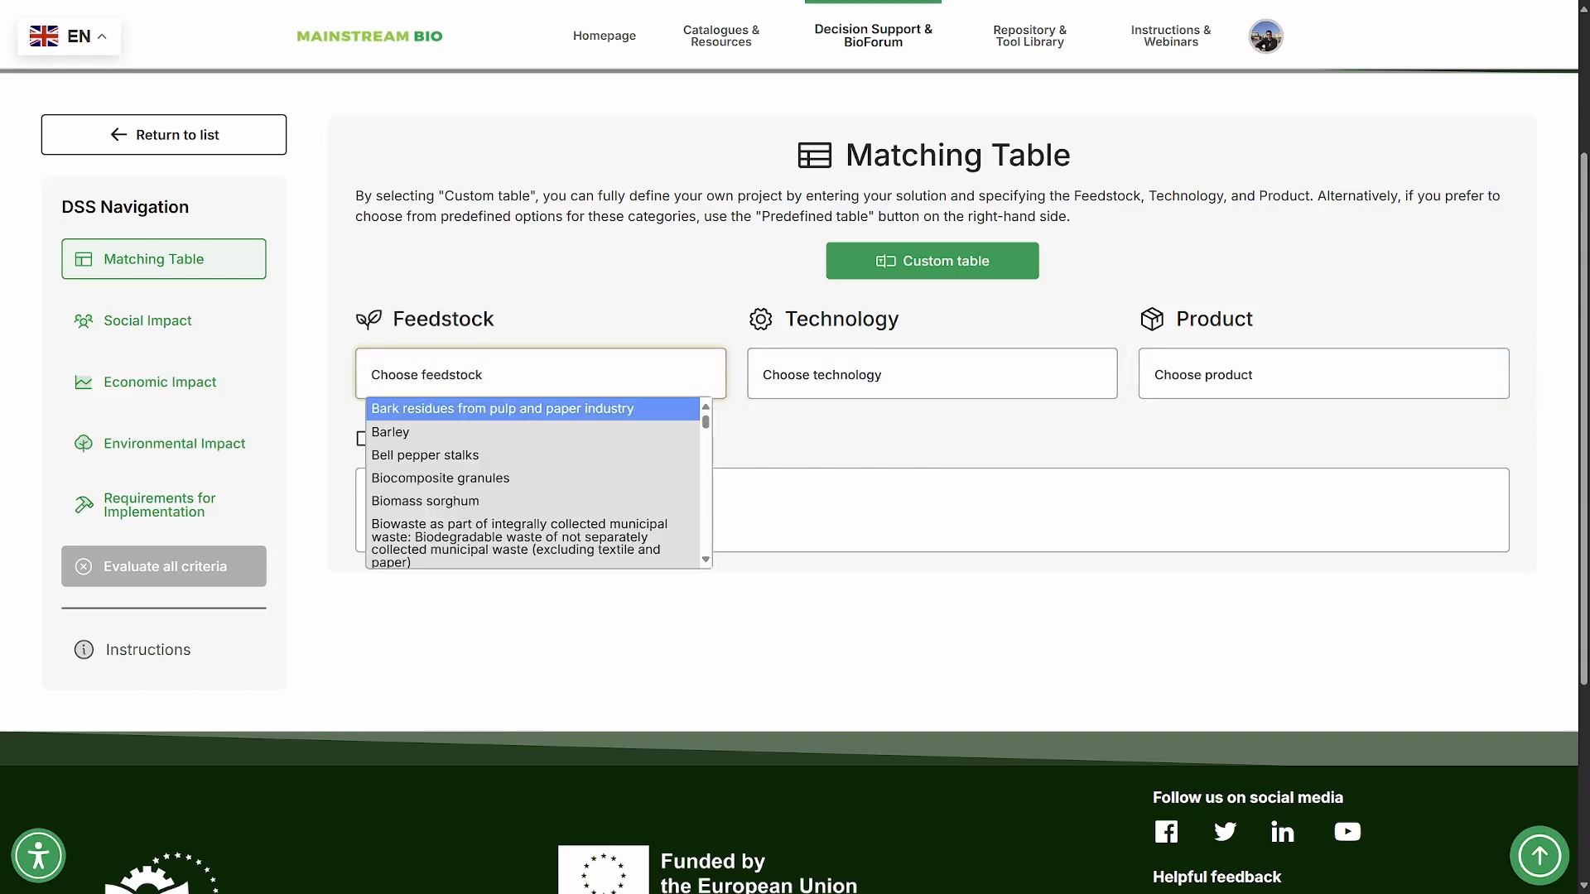
{"action": "scroll", "coordinate": [538, 482], "scroll_direction": "down", "scroll_amount": 5}
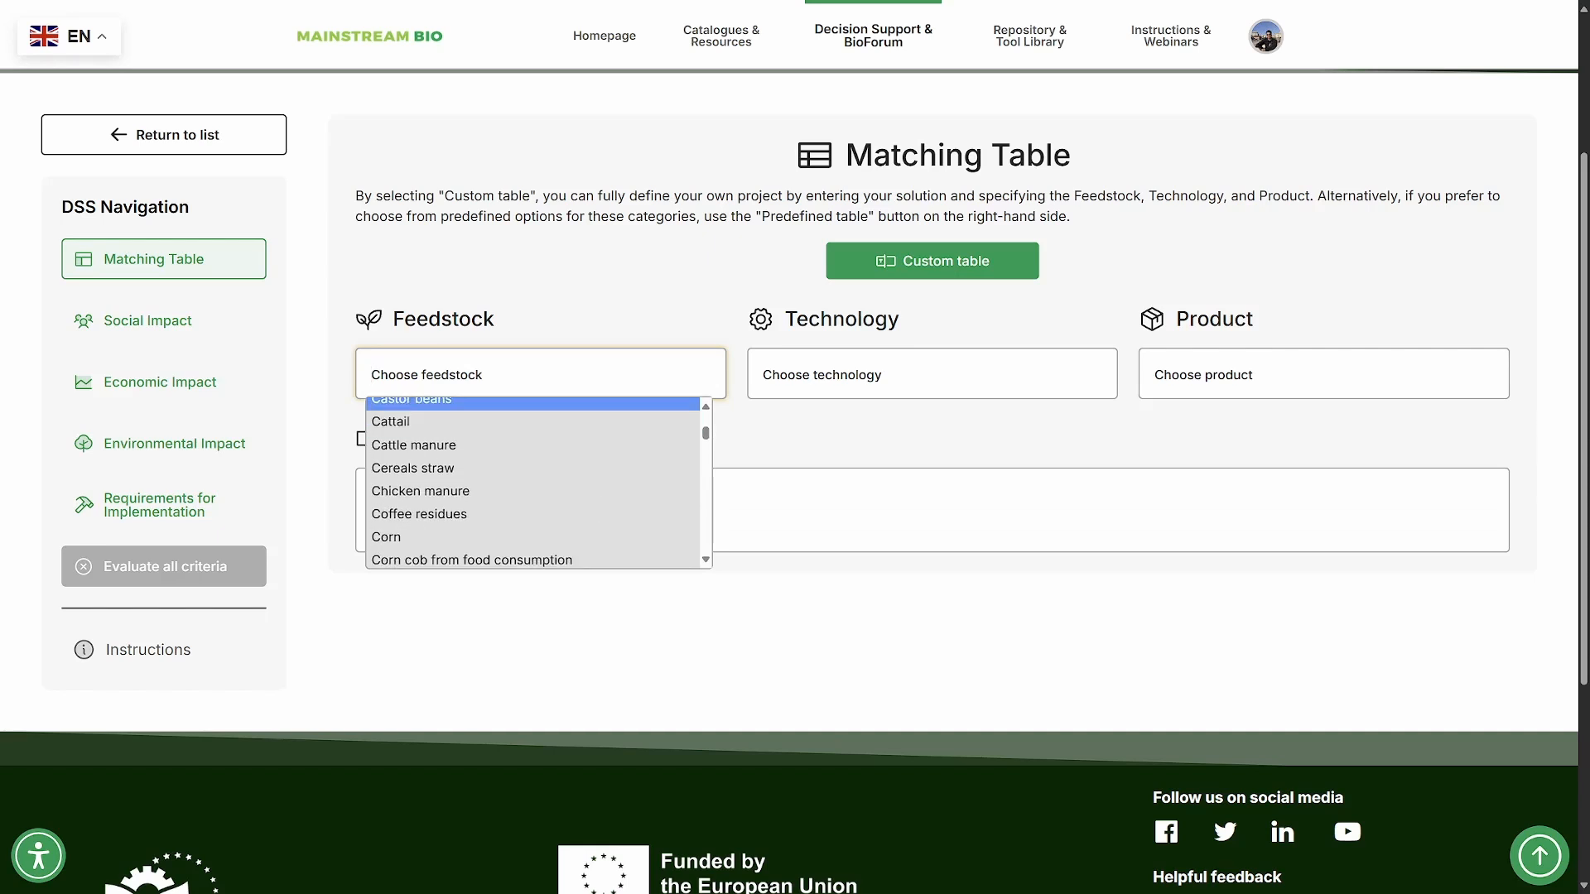
{"action": "type", "text": "grass"}
{"action": "key", "text": "Down"}
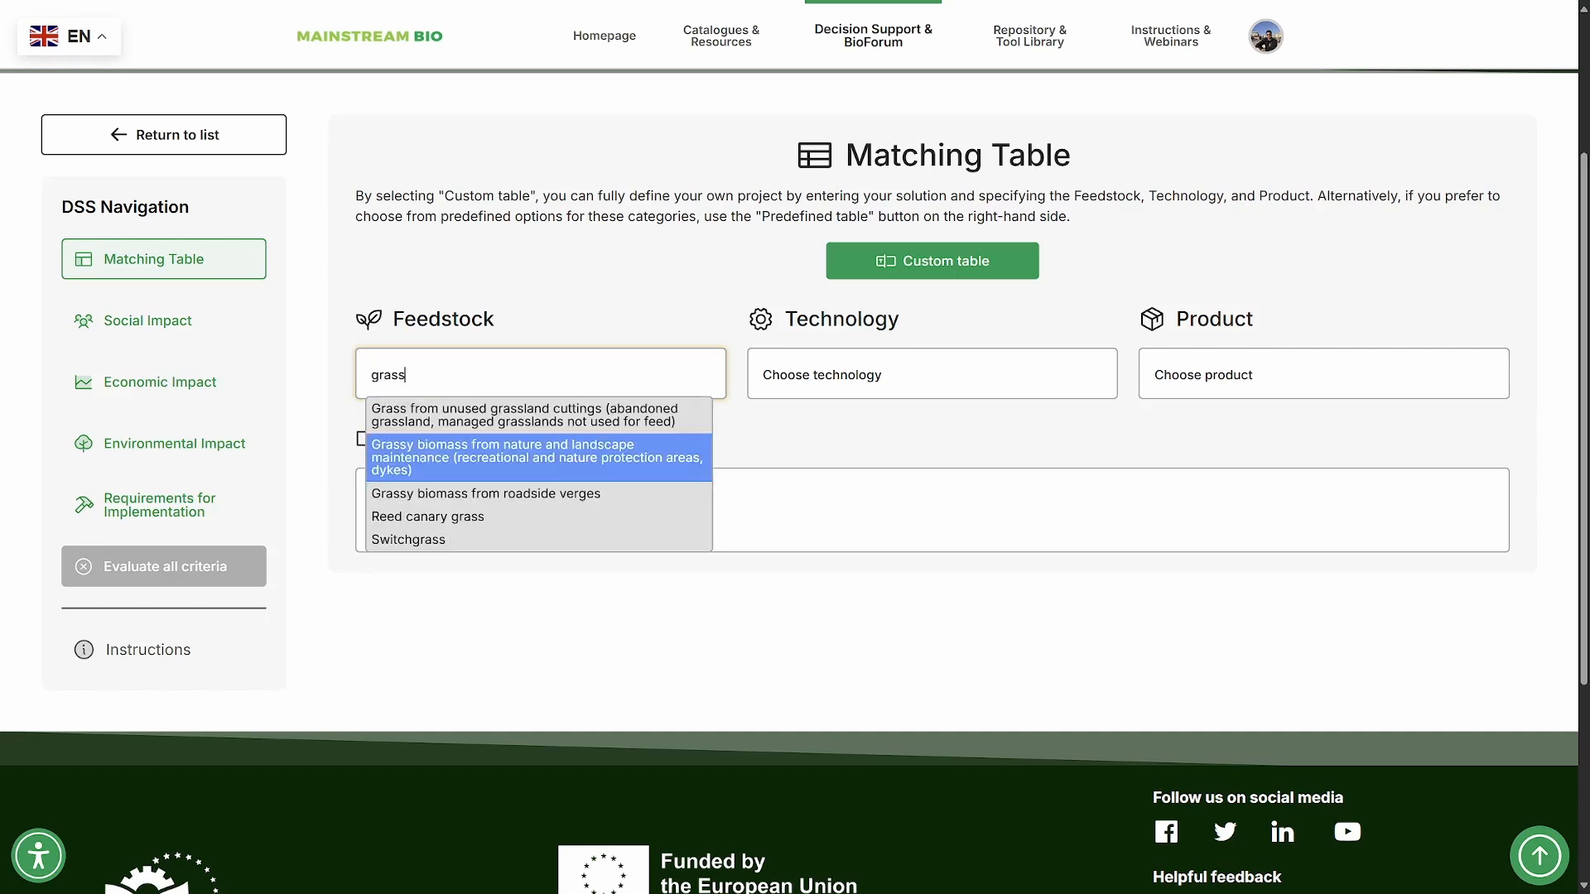
{"action": "left_click", "coordinate": [485, 494]}
- Choose "Mechanical and thermomechanical disruption & fractionation (B8a)" as the technology for the roadside-verge biomass
{"action": "left_click", "coordinate": [932, 375]}
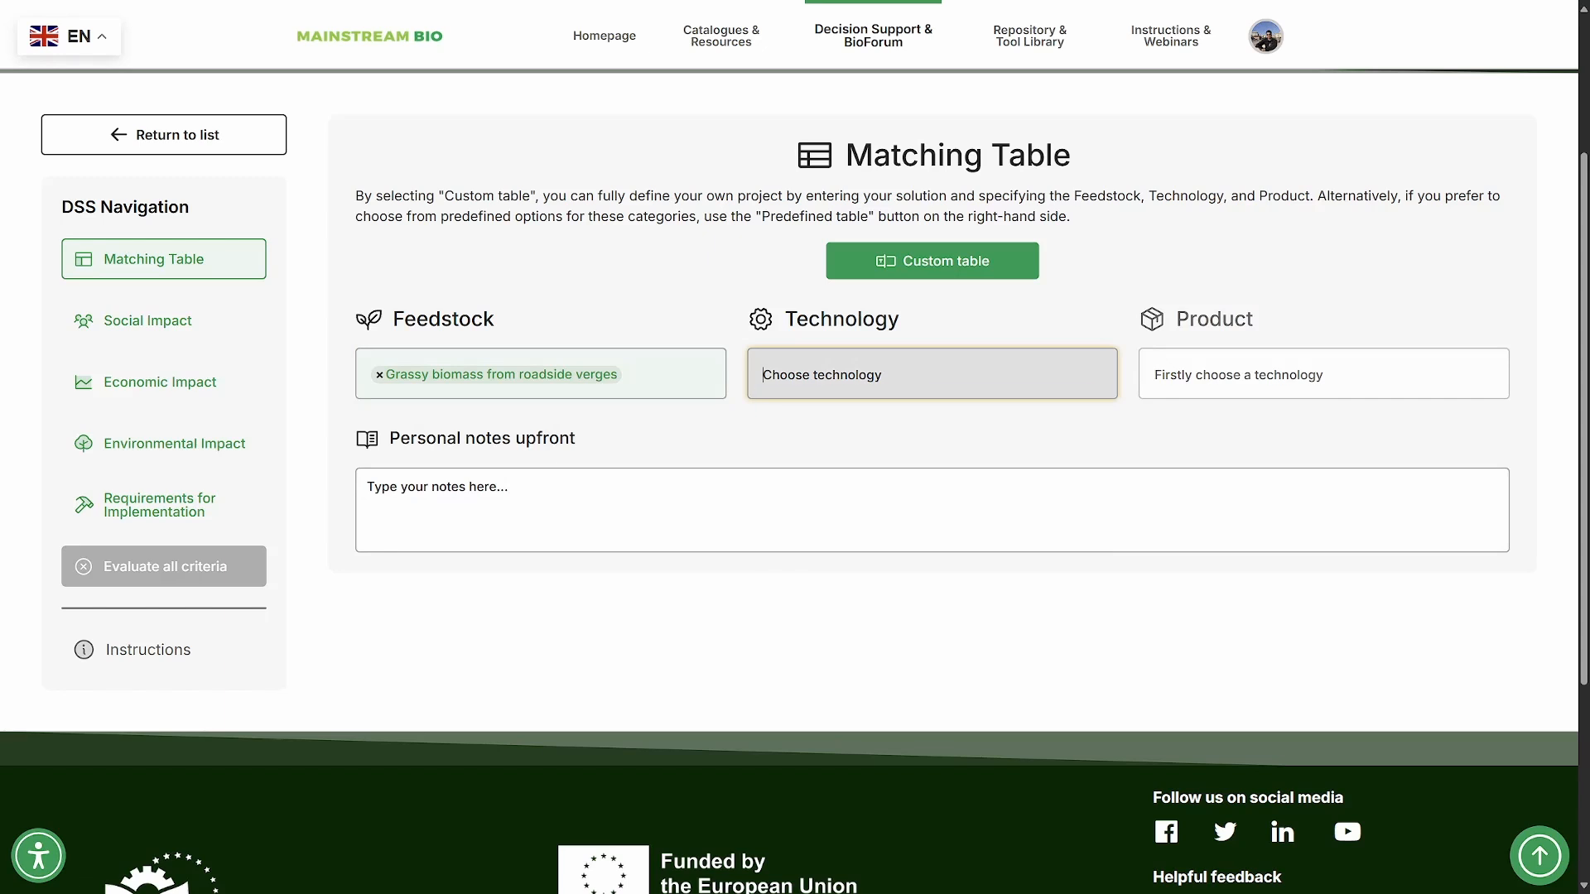
{"action": "key", "text": "Down"}
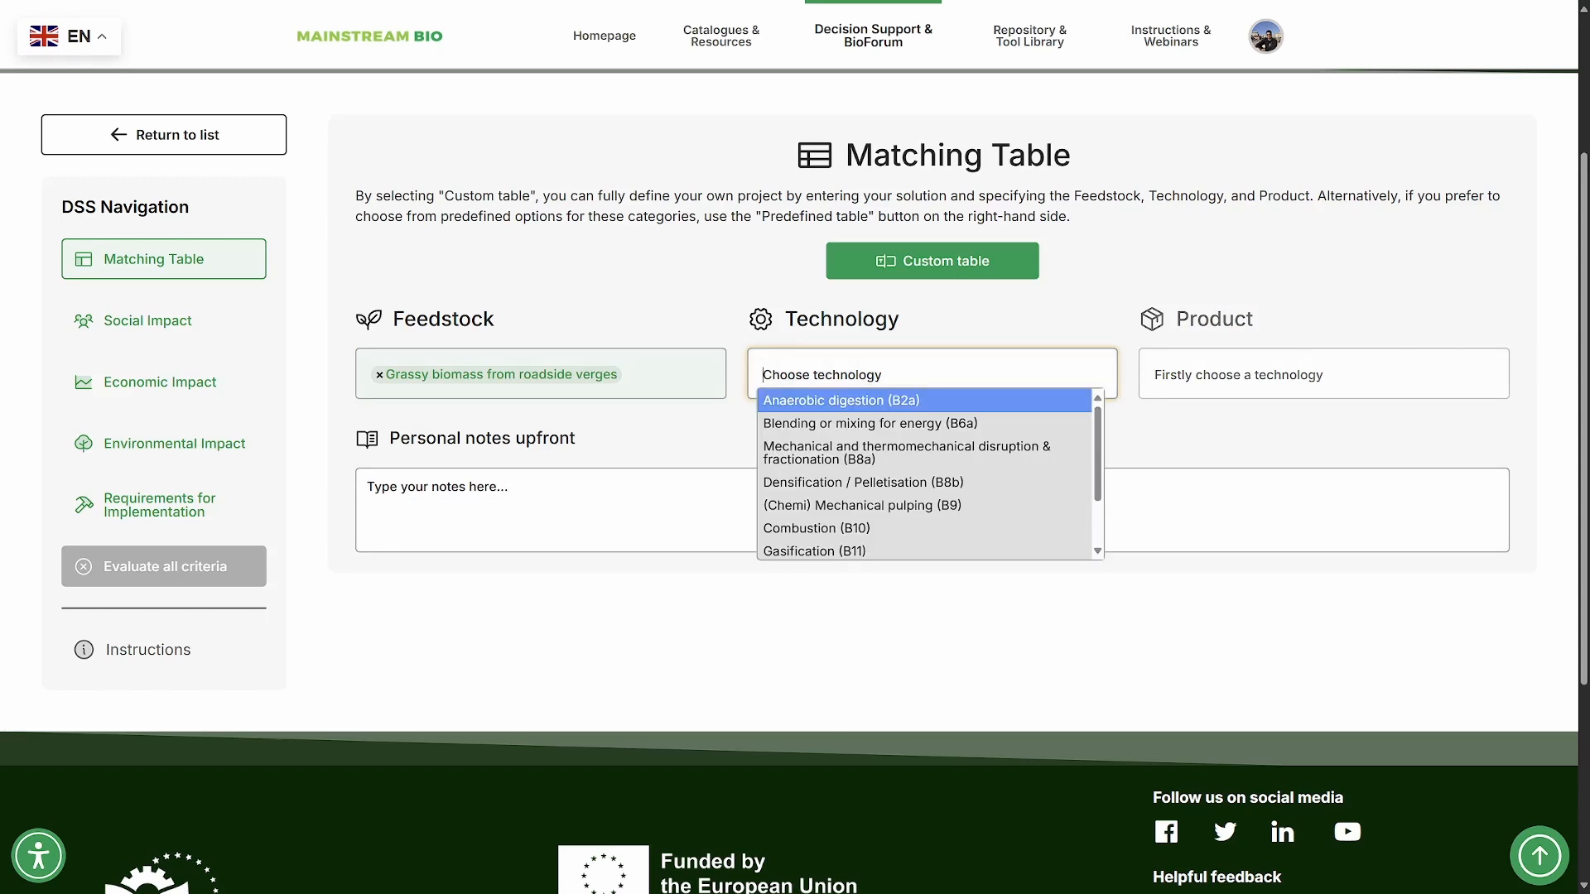
{"action": "key", "text": "Down"}
{"action": "key", "text": "Down"}
{"action": "key", "text": "Return"}
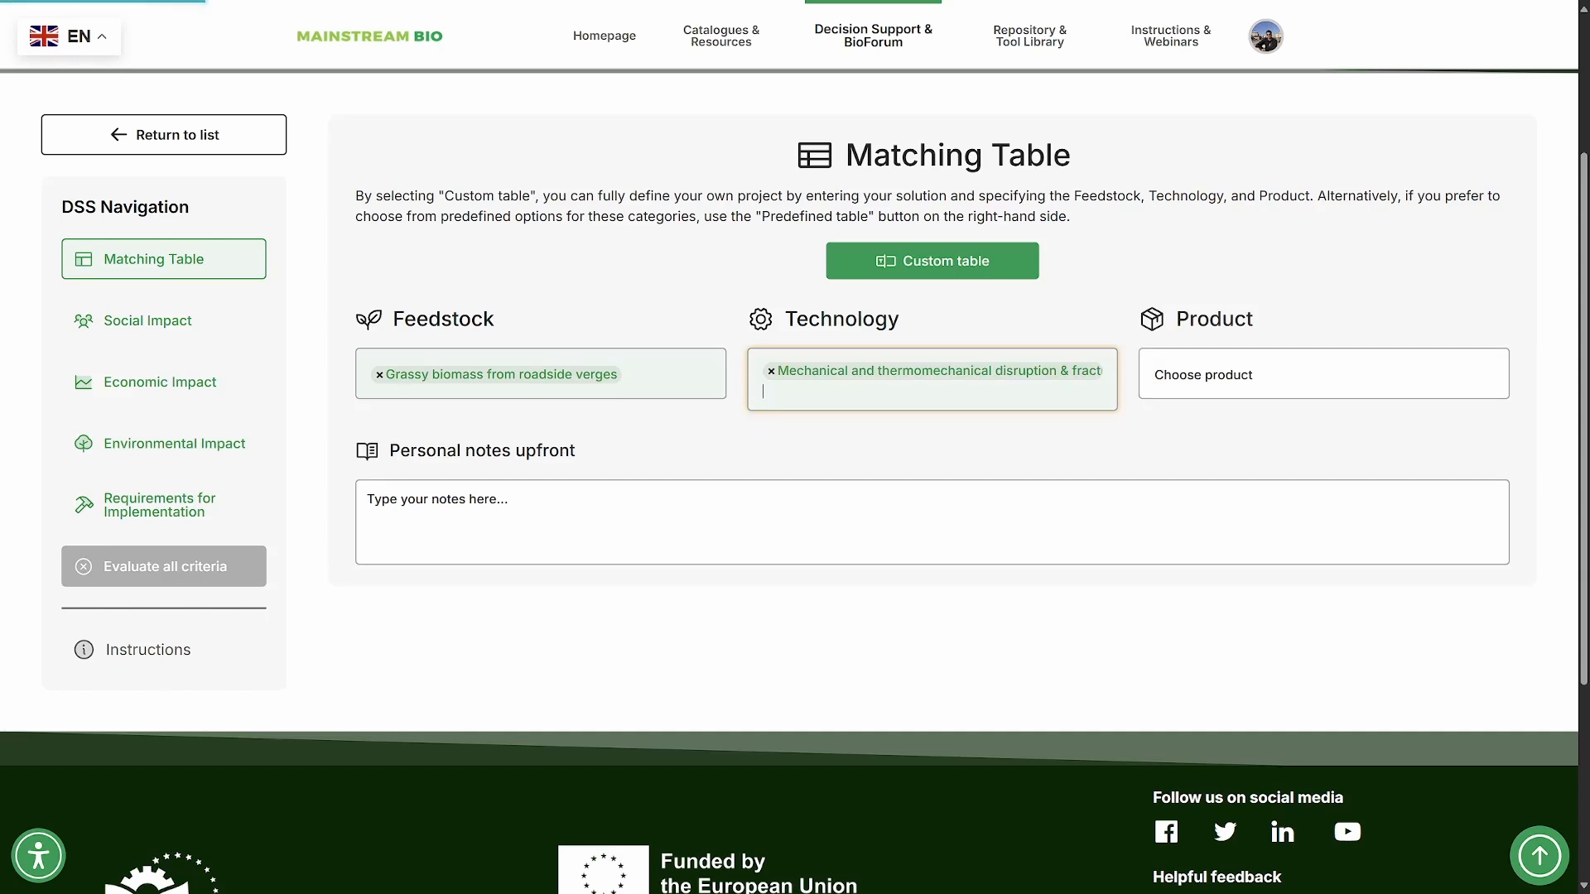
- Choose "Insulation materials" as the product and look at the remaining product options
{"action": "key", "text": "Tab"}
{"action": "key", "text": "Down"}
{"action": "key", "text": "Return"}
{"action": "key", "text": "Down"}
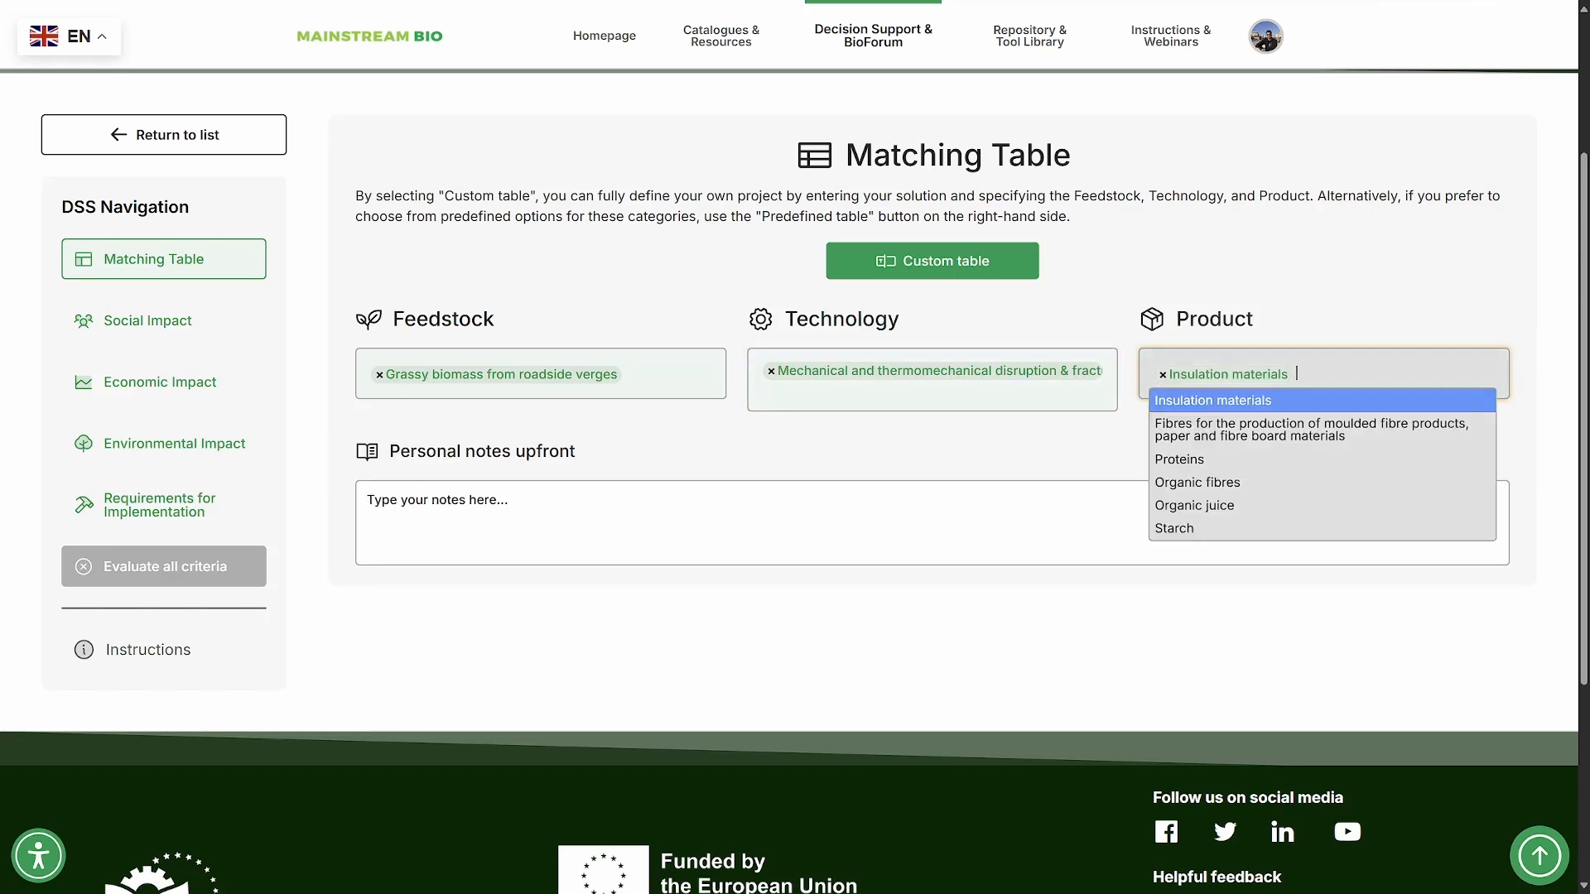
- Keep the chosen product and enter "This is my reasoning:" as the personal notes upfront
{"action": "key", "text": "Down"}
{"action": "key", "text": "Down"}
{"action": "key", "text": "Escape"}
{"action": "key", "text": "Tab"}
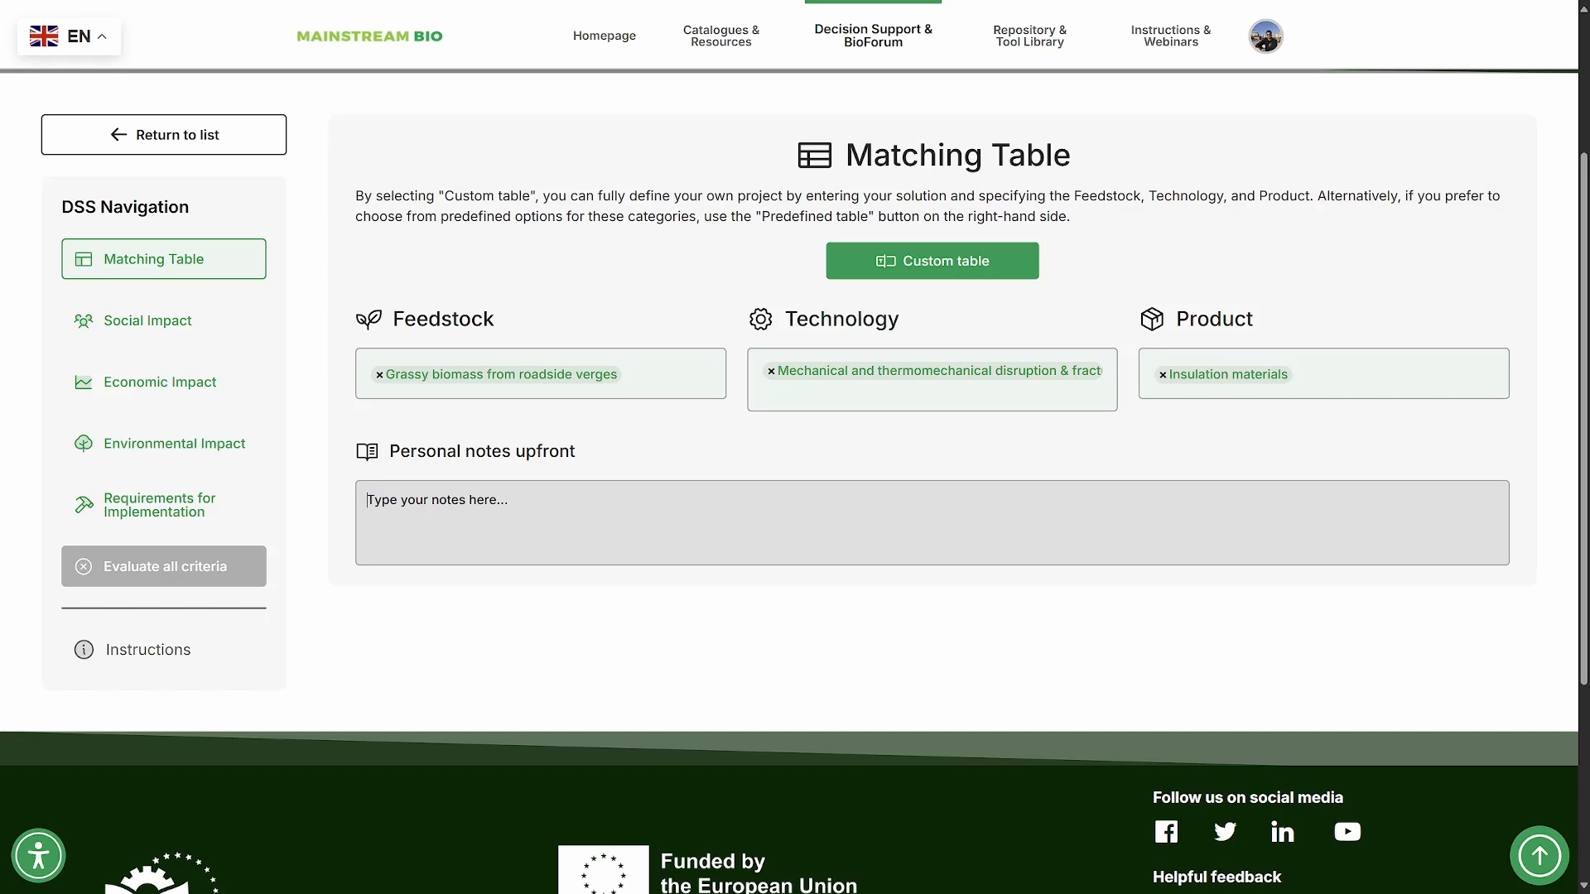
{"action": "type", "text": "This "}
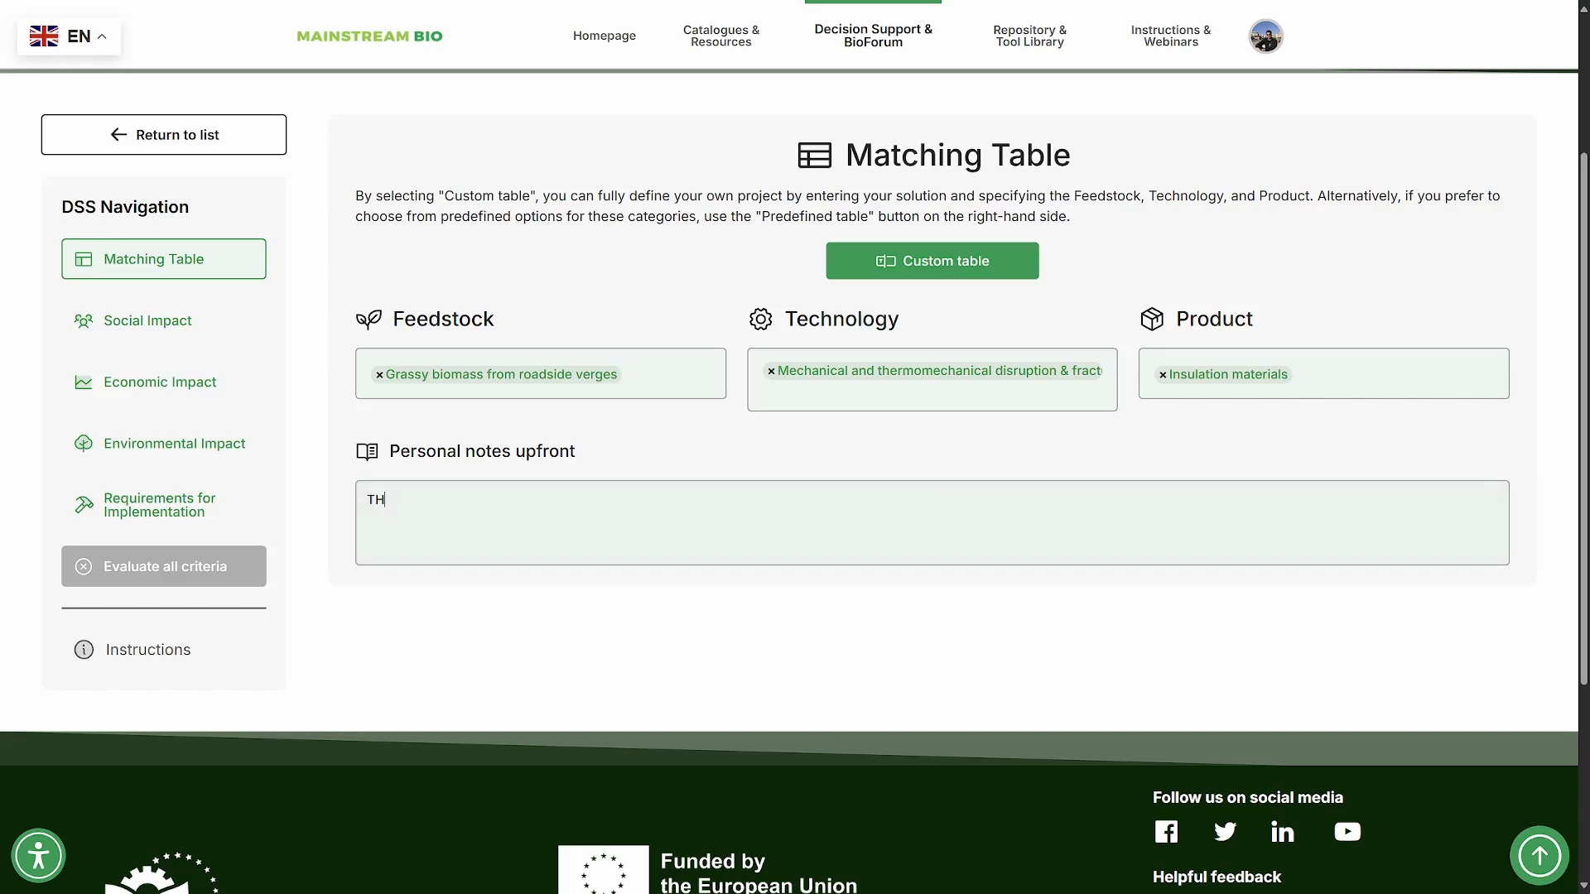
{"action": "type", "text": "is my reasoning"}
{"action": "key", "text": "BackSpace"}
{"action": "type", "text": ":"}
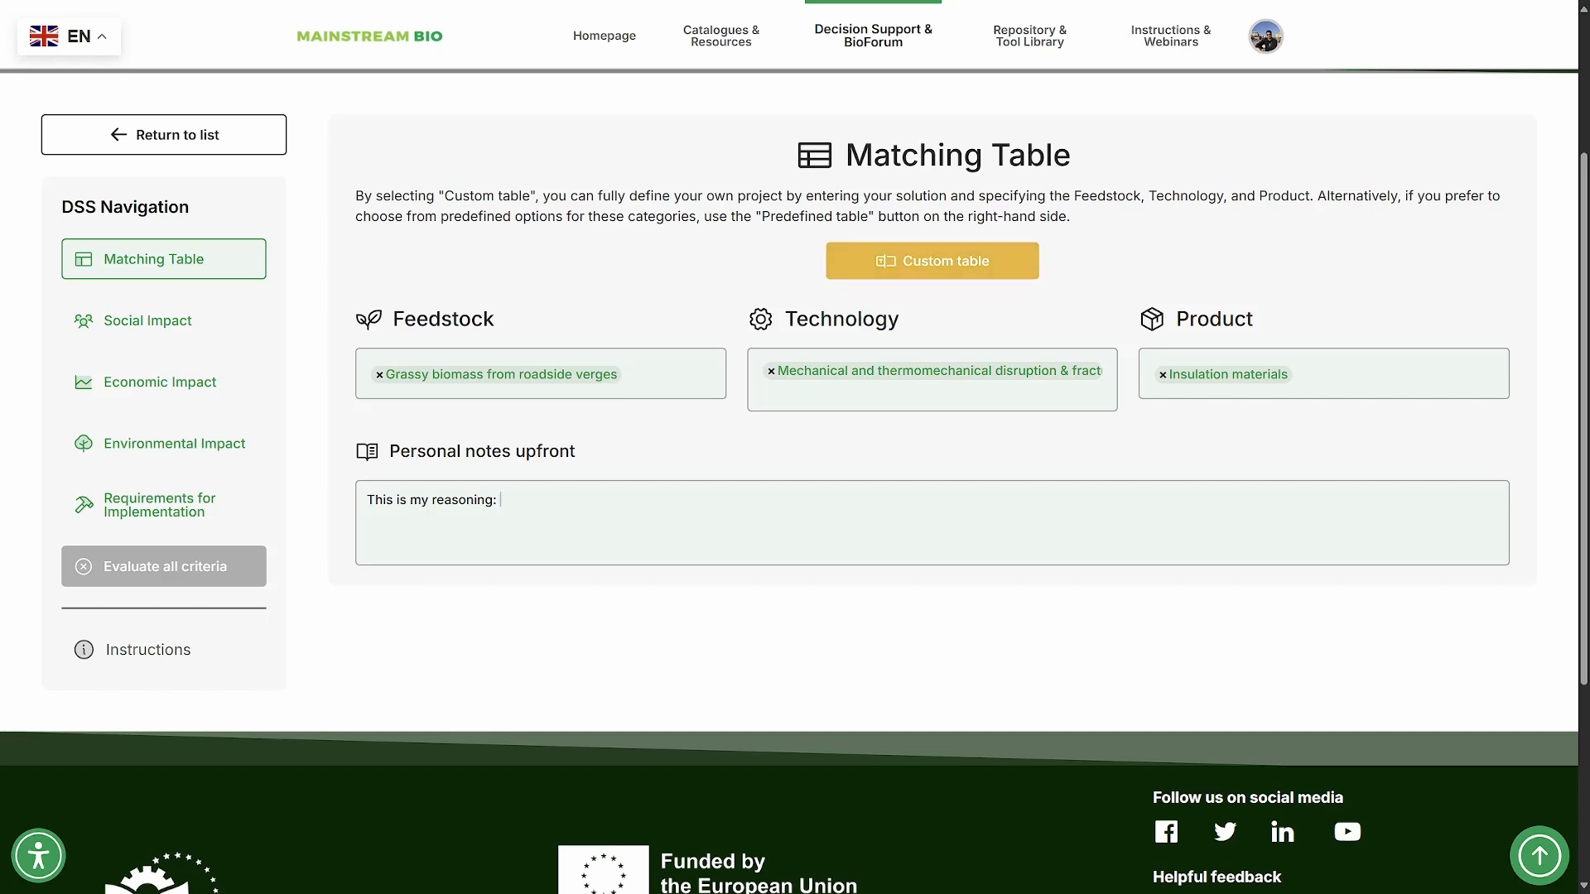
- Switch the project to a custom table and enter "My feedstock" as the custom feedstock
{"action": "left_click", "coordinate": [931, 261]}
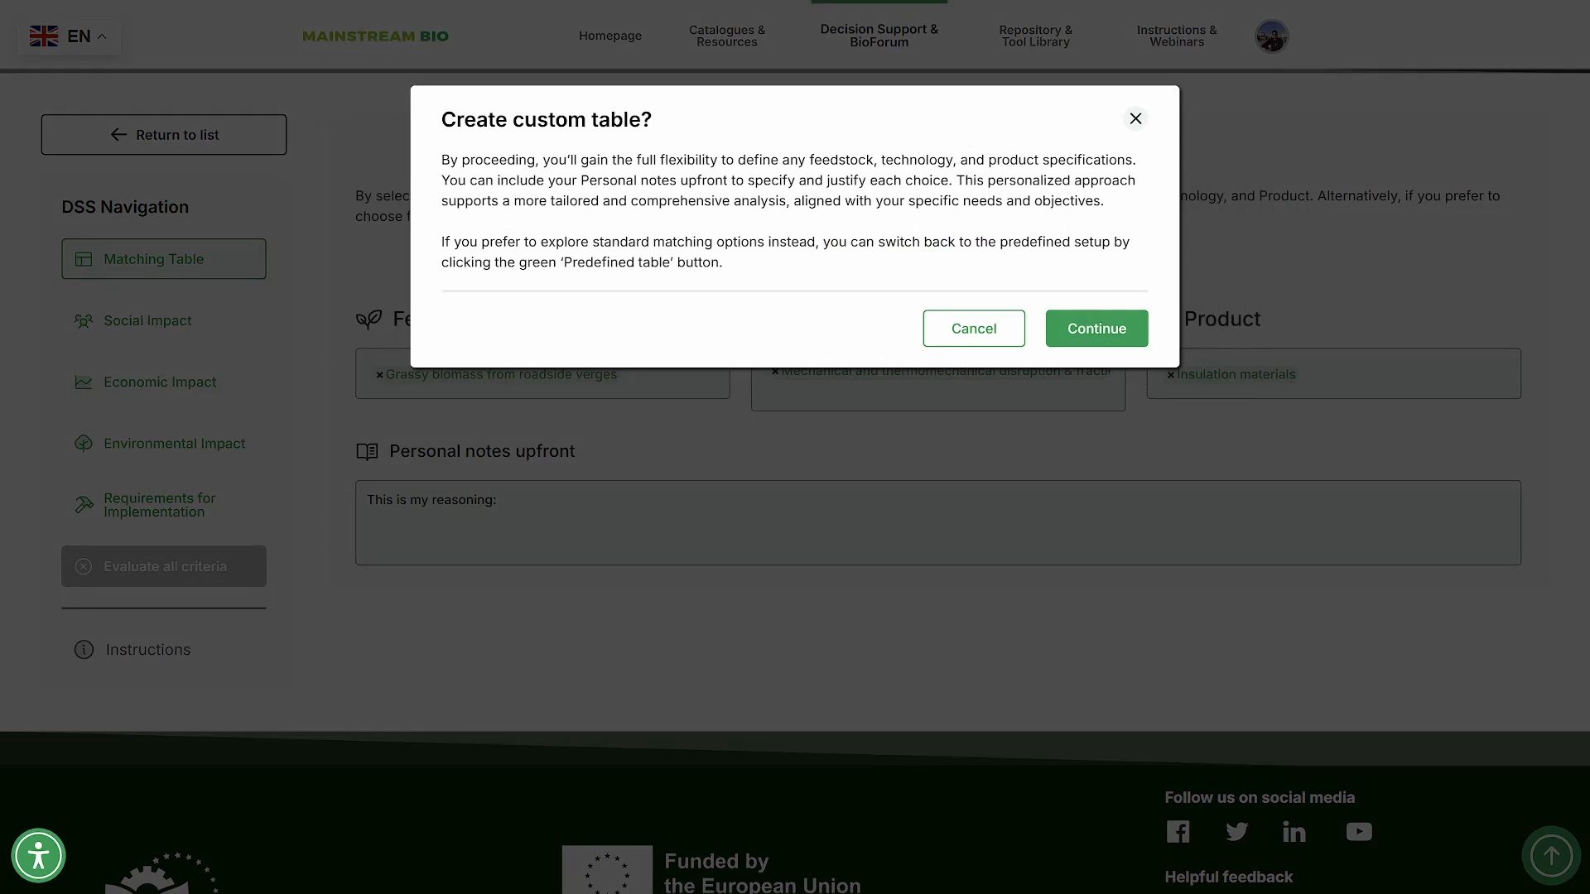
{"action": "left_click", "coordinate": [1097, 328]}
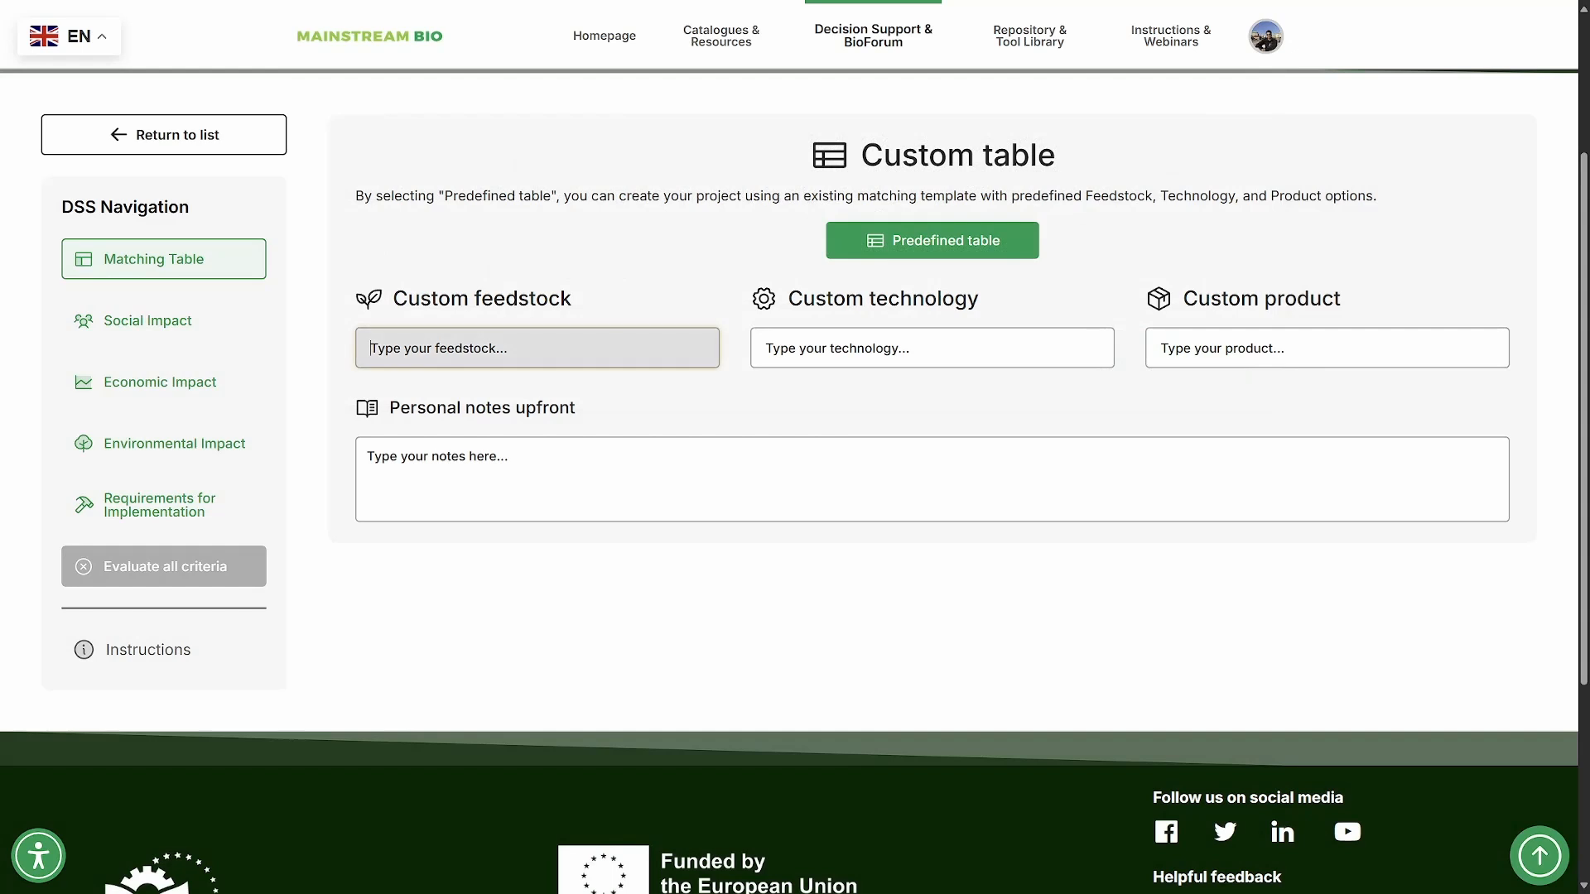
{"action": "type", "text": "My feedstock"}
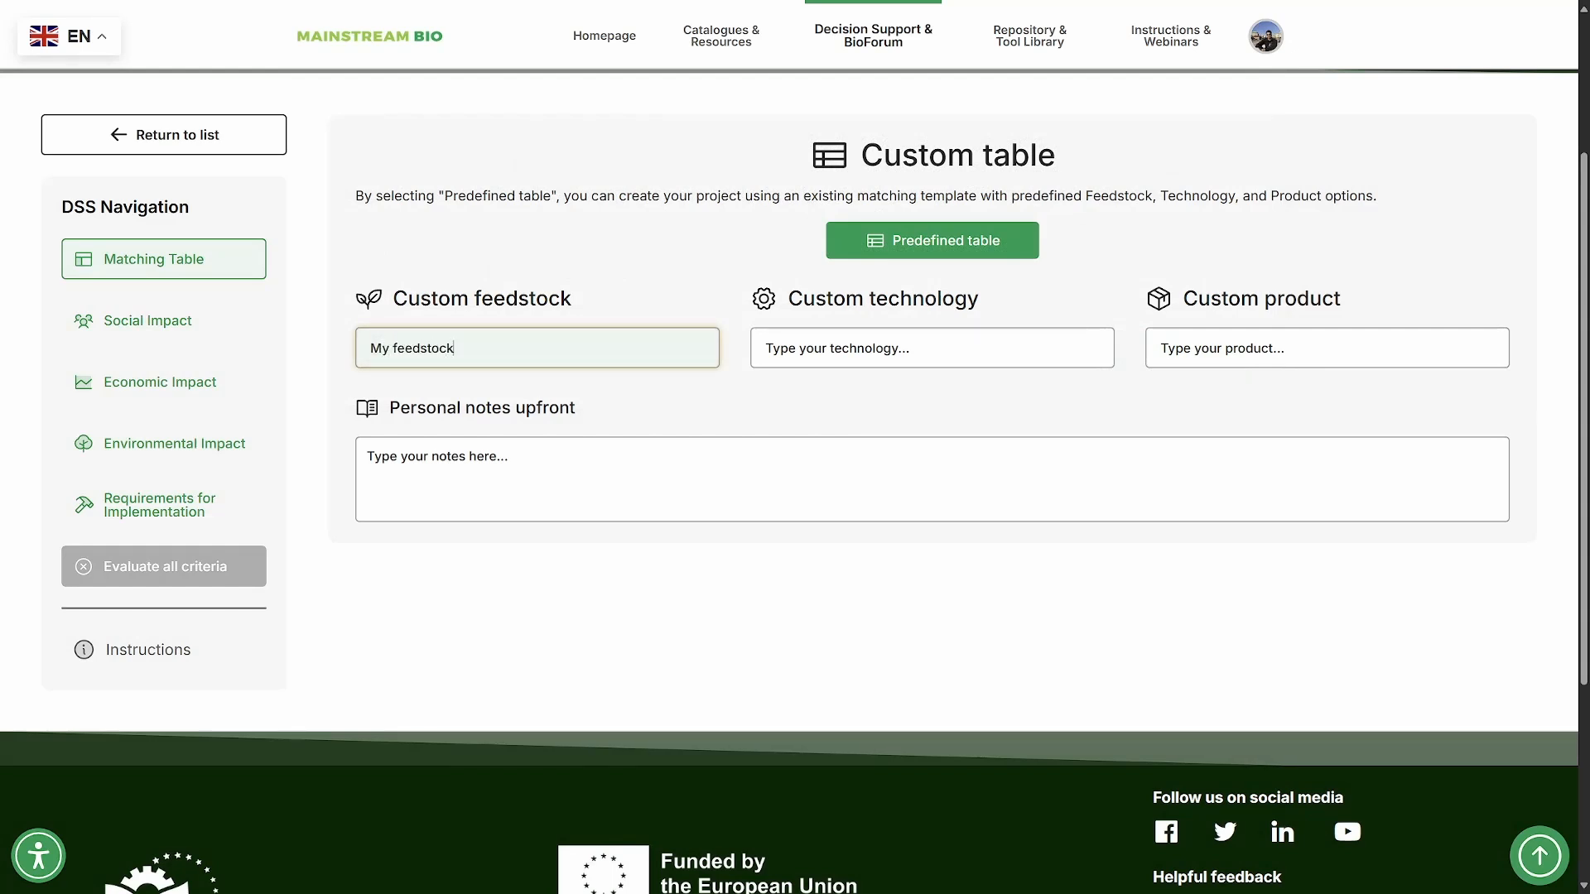
- Return the project from the custom table to the predefined matching table
{"action": "left_click", "coordinate": [932, 240]}
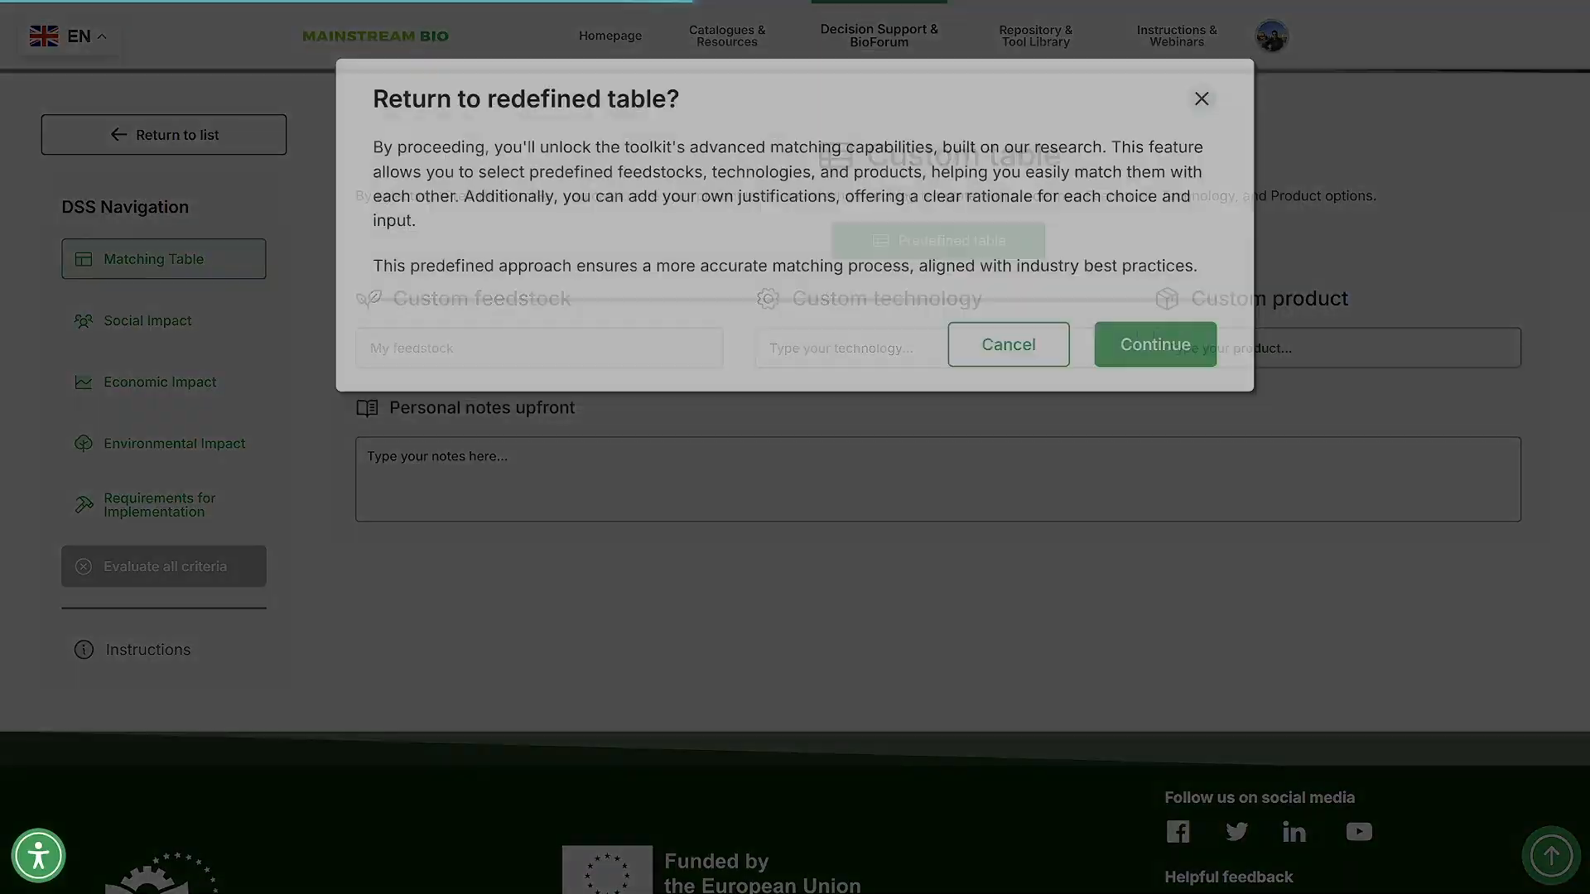
{"action": "left_click", "coordinate": [1097, 325]}
- Open the Social Impact section, look over the available criteria and choose "Creation of new jobs" as criterion 1
{"action": "left_click", "coordinate": [154, 321]}
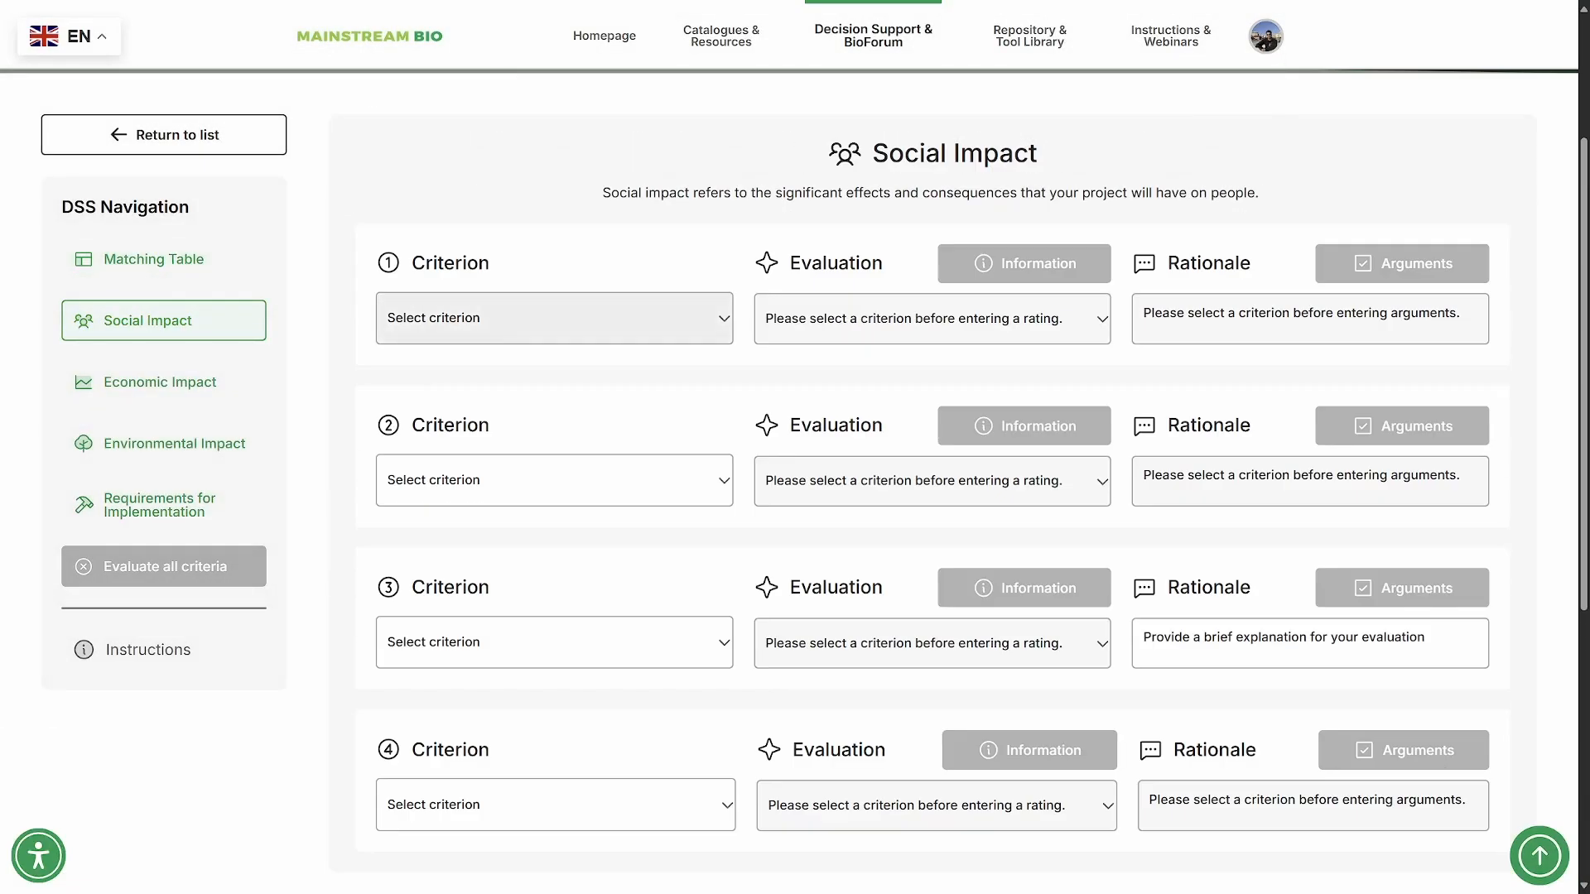
{"action": "left_click", "coordinate": [554, 318]}
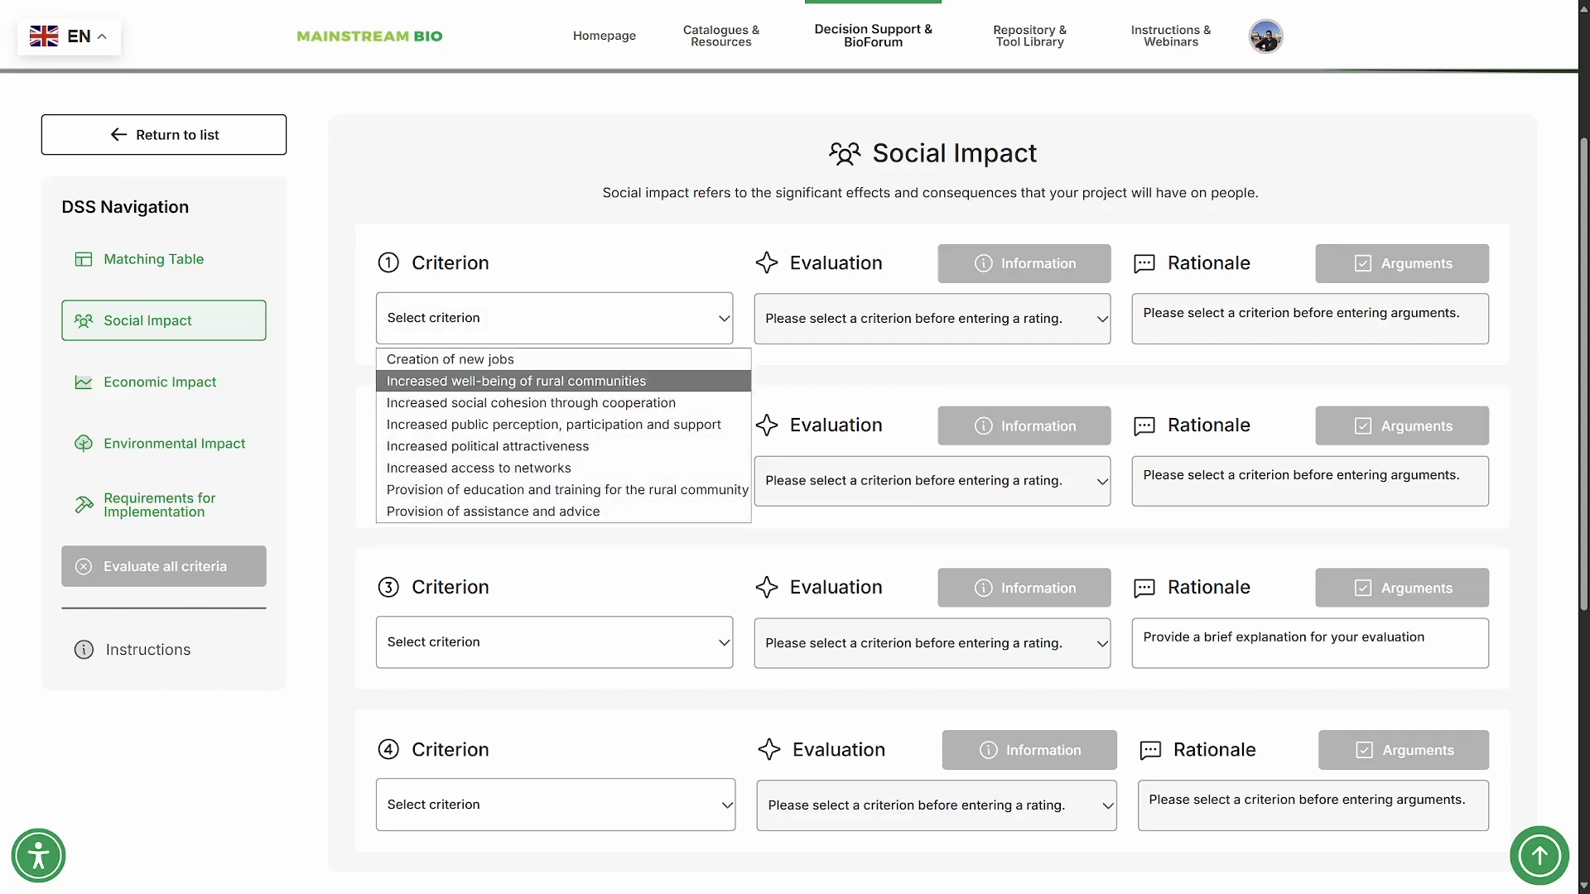
{"action": "key", "text": "Down"}
{"action": "key", "text": "Down"}
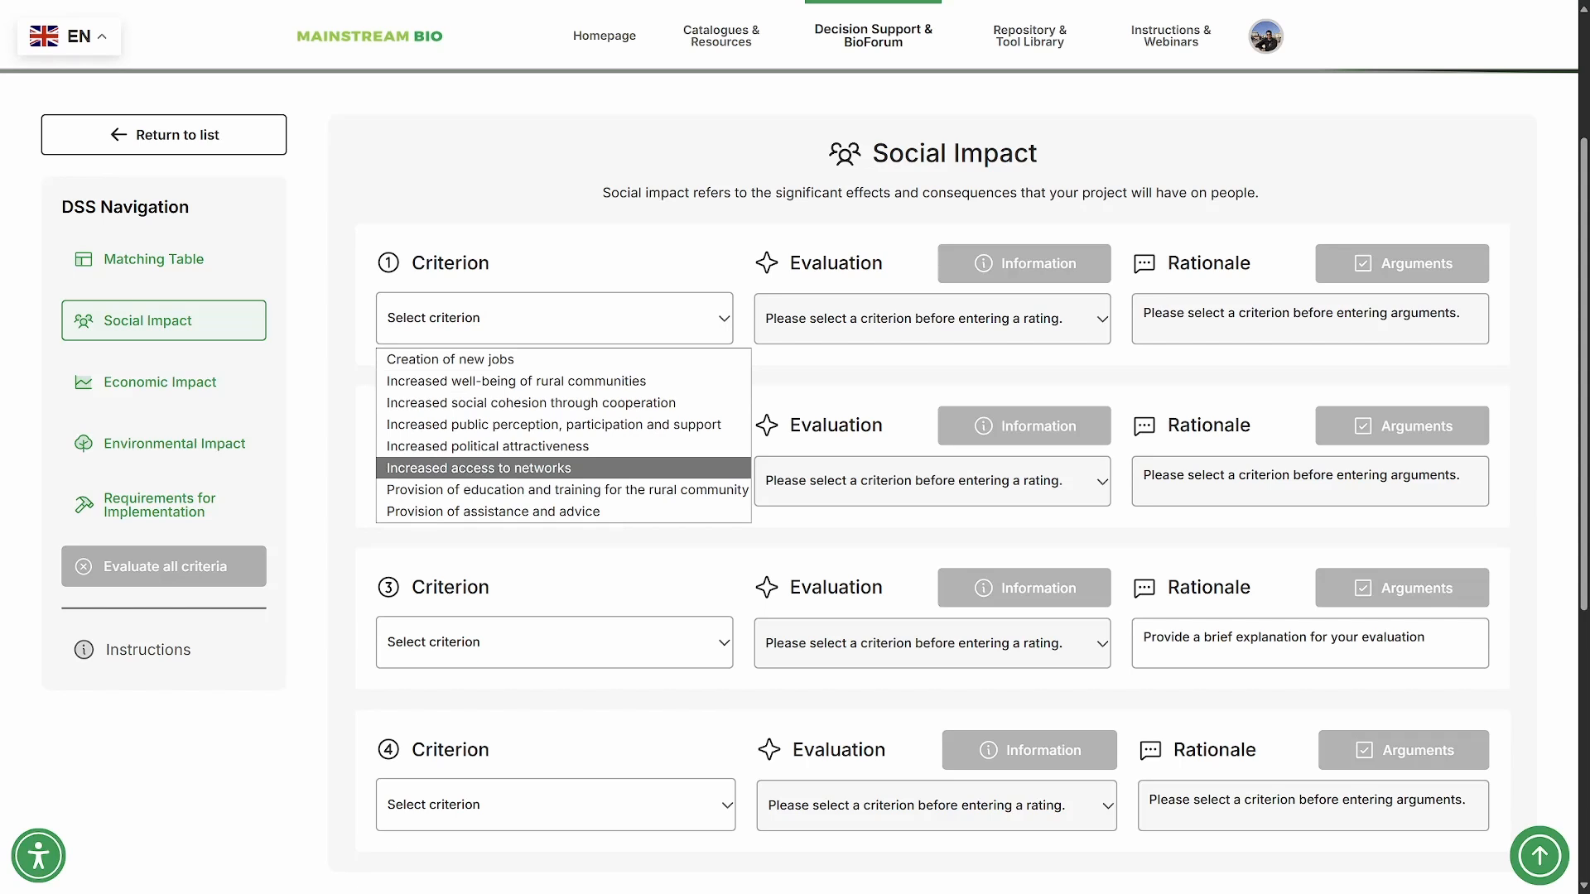
{"action": "key", "text": "Down"}
{"action": "key", "text": "Down"}
{"action": "key", "text": "Up"}
{"action": "key", "text": "Up"}
{"action": "key", "text": "Up"}
{"action": "key", "text": "Up"}
{"action": "key", "text": "Up"}
{"action": "key", "text": "Up"}
{"action": "key", "text": "Up"}
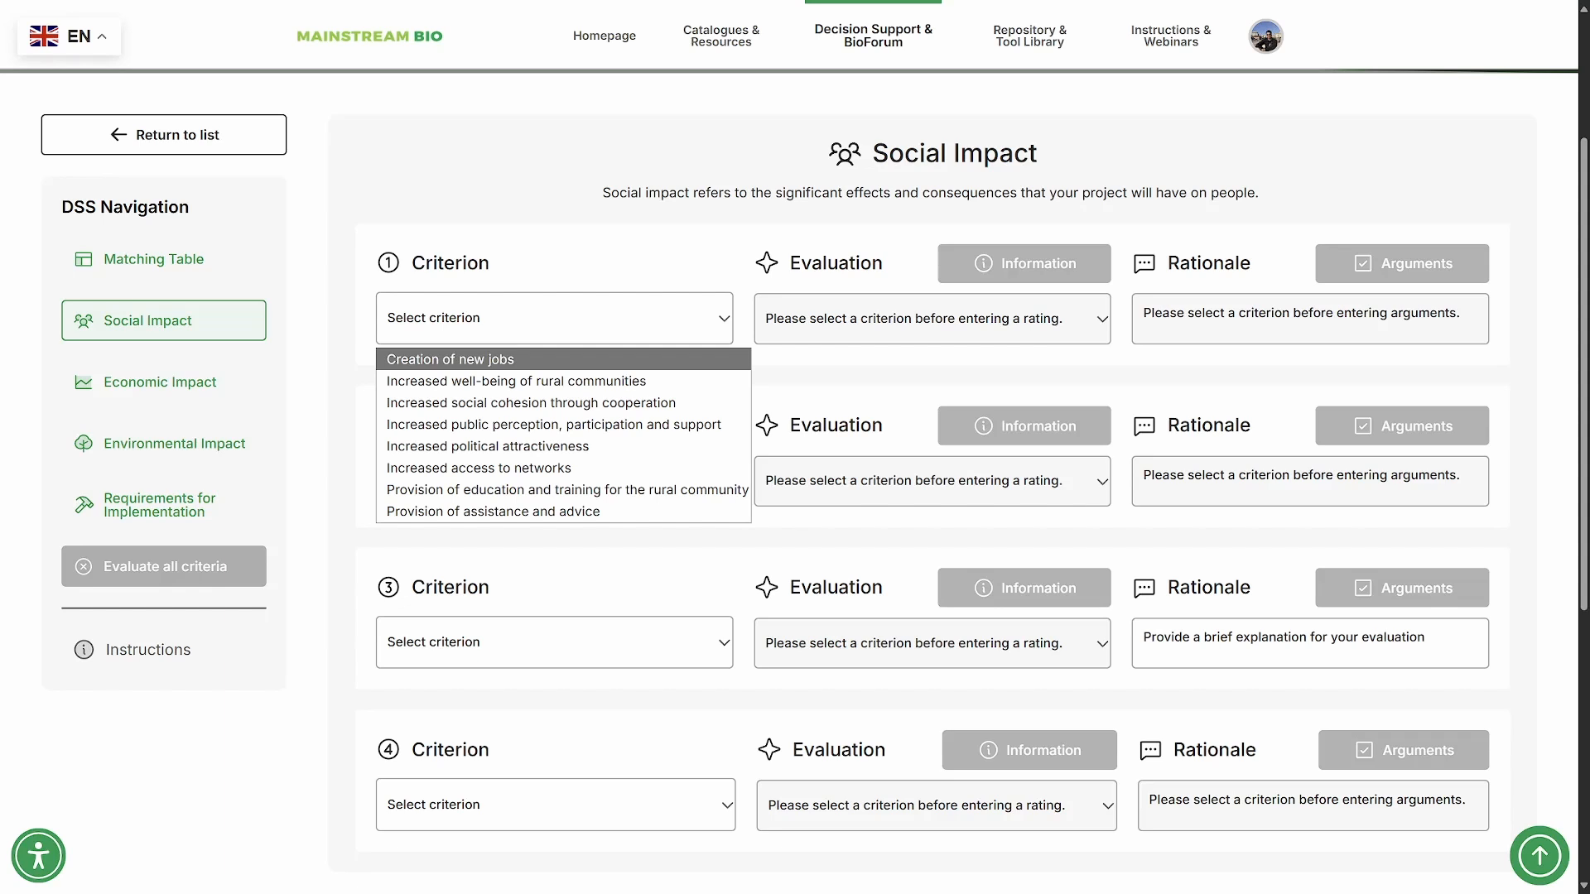
{"action": "key", "text": "Return"}
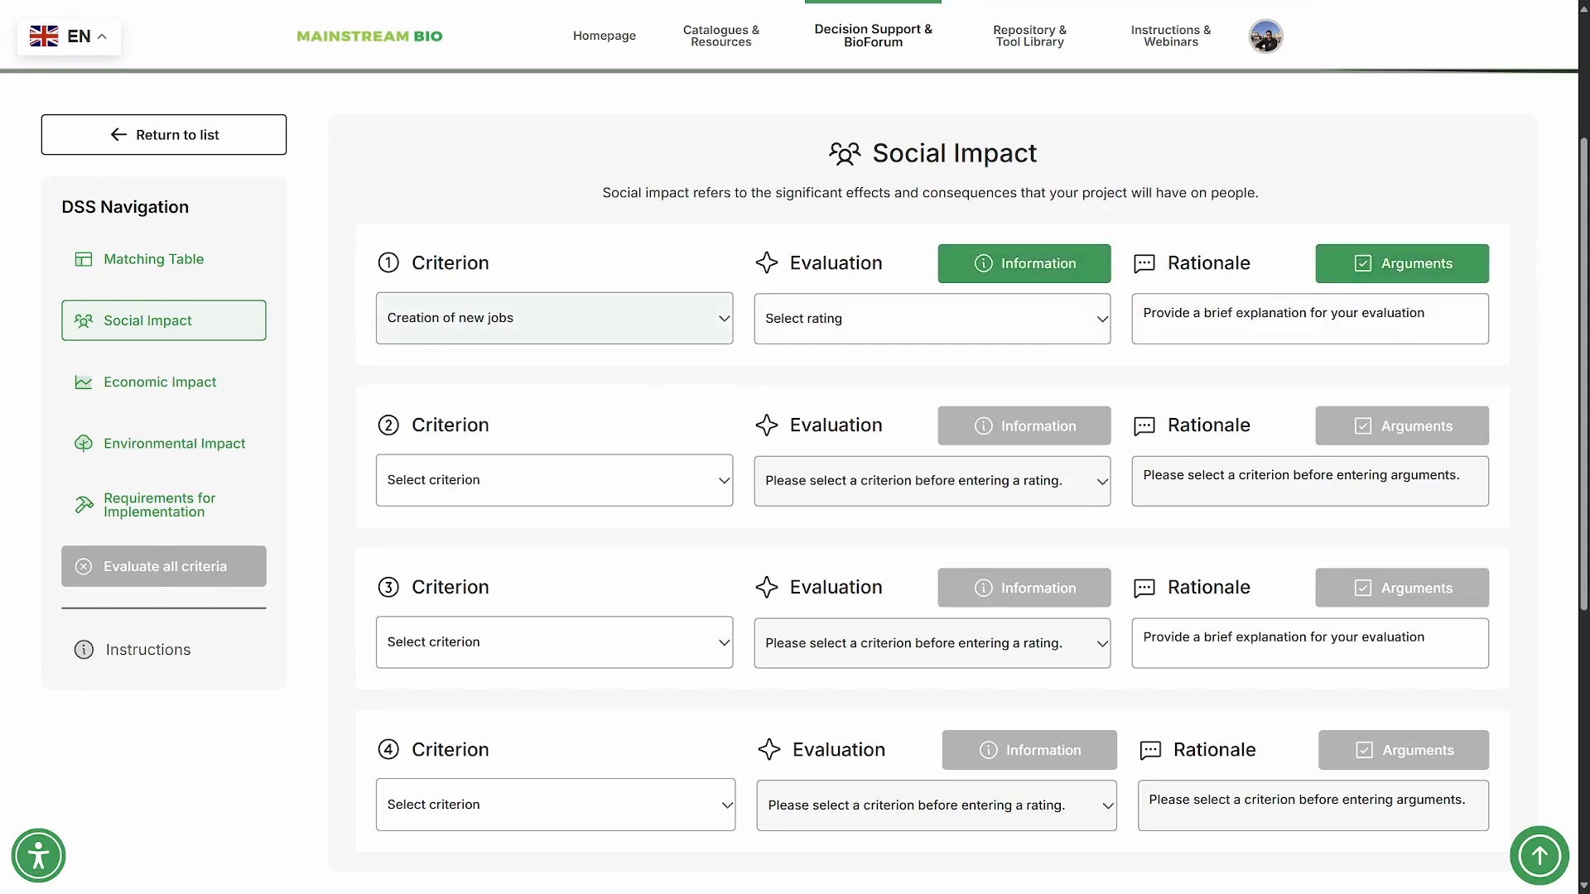
- Choose "Increased well-being of rural communities" as criterion 2 and "Increased social cohesion through cooperation" as criterion 3
{"action": "left_click", "coordinate": [554, 481]}
{"action": "key", "text": "Return"}
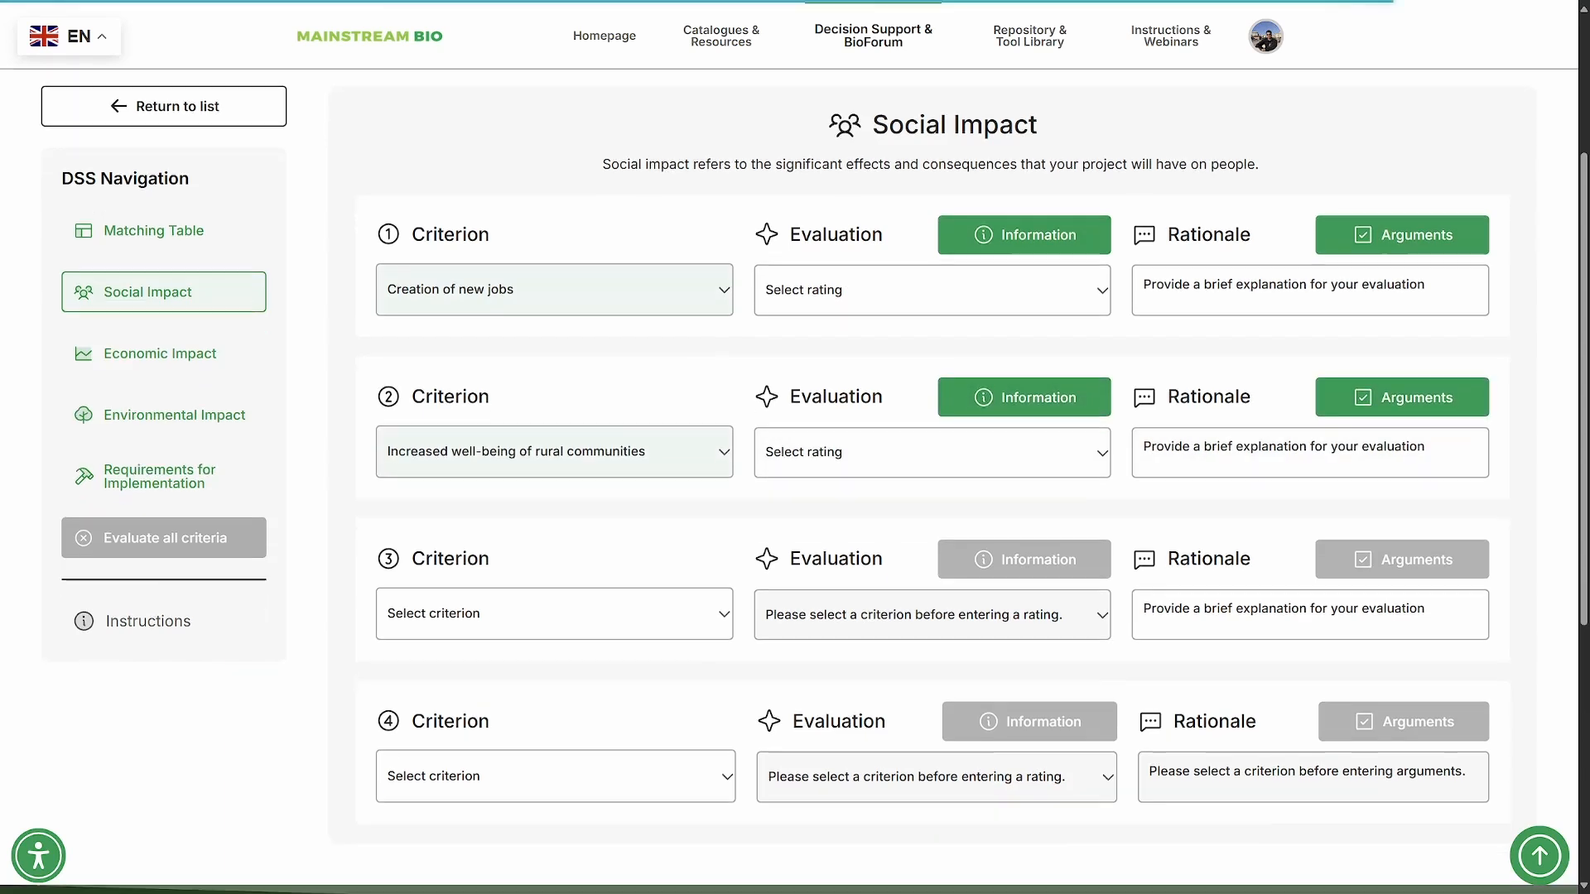
{"action": "key", "text": "Down"}
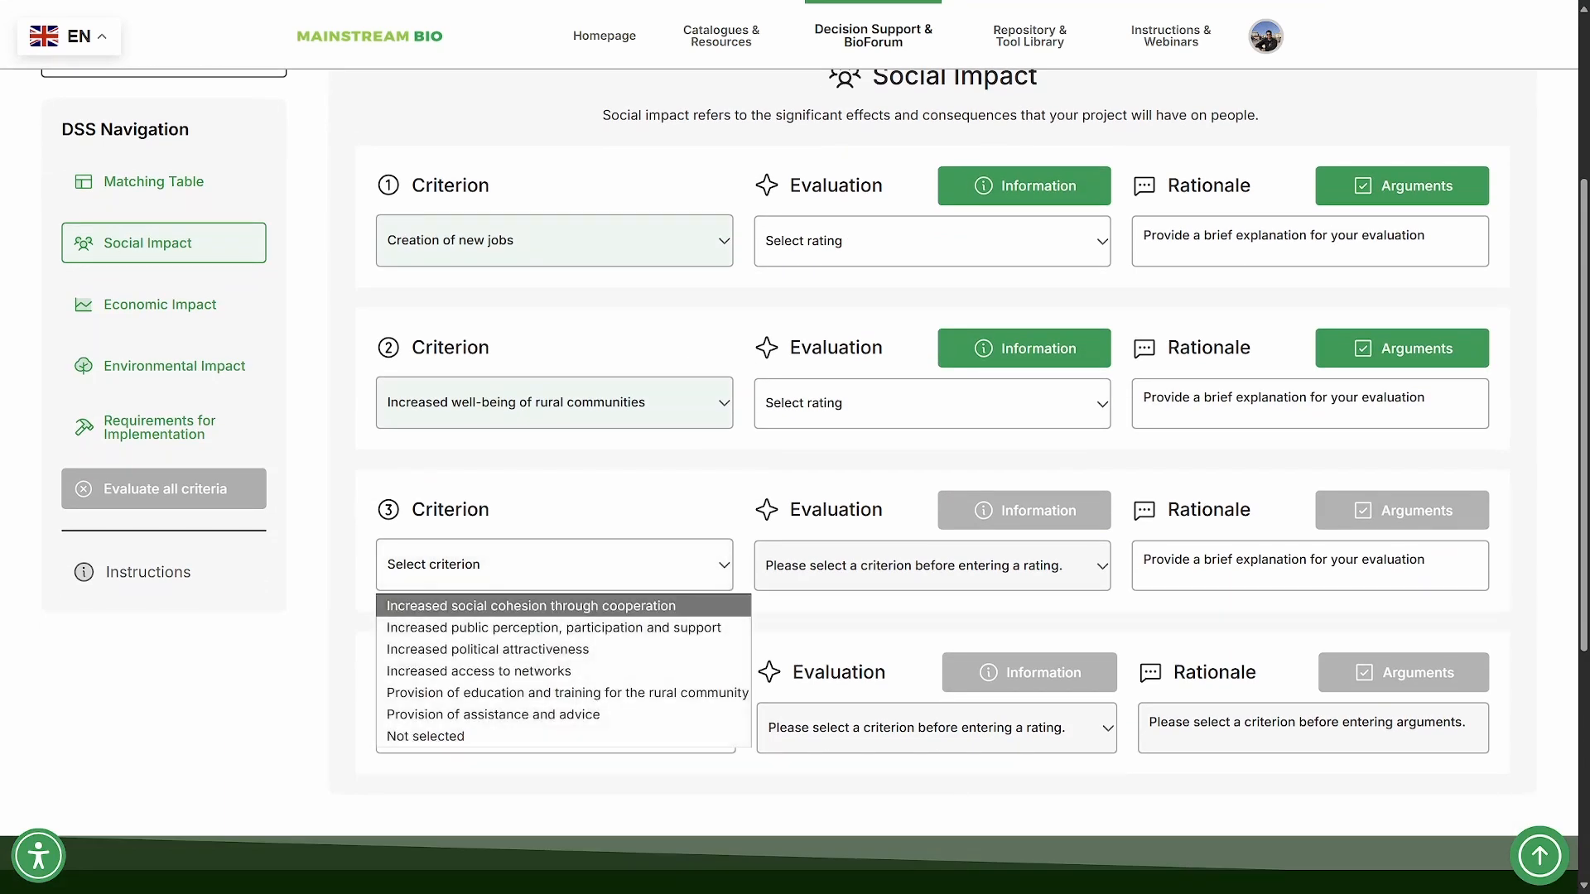
{"action": "key", "text": "Return"}
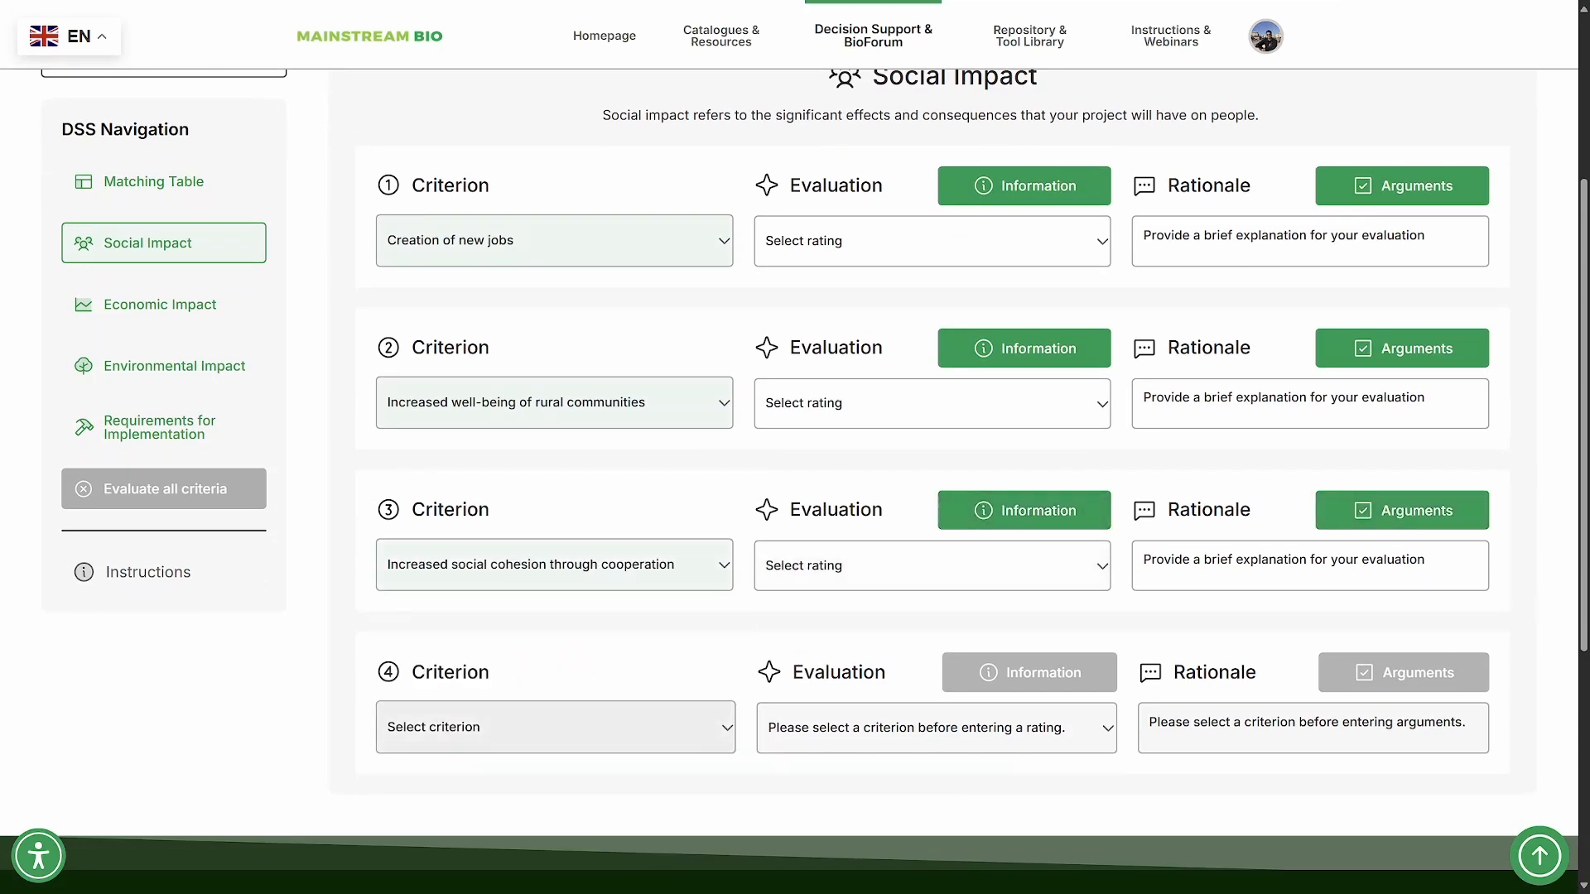
- Choose "Increased public perception, participation and support" as criterion 4 of the social impact
{"action": "key", "text": "Up"}
{"action": "key", "text": "Up"}
{"action": "key", "text": "Up"}
{"action": "key", "text": "Up"}
{"action": "key", "text": "Up"}
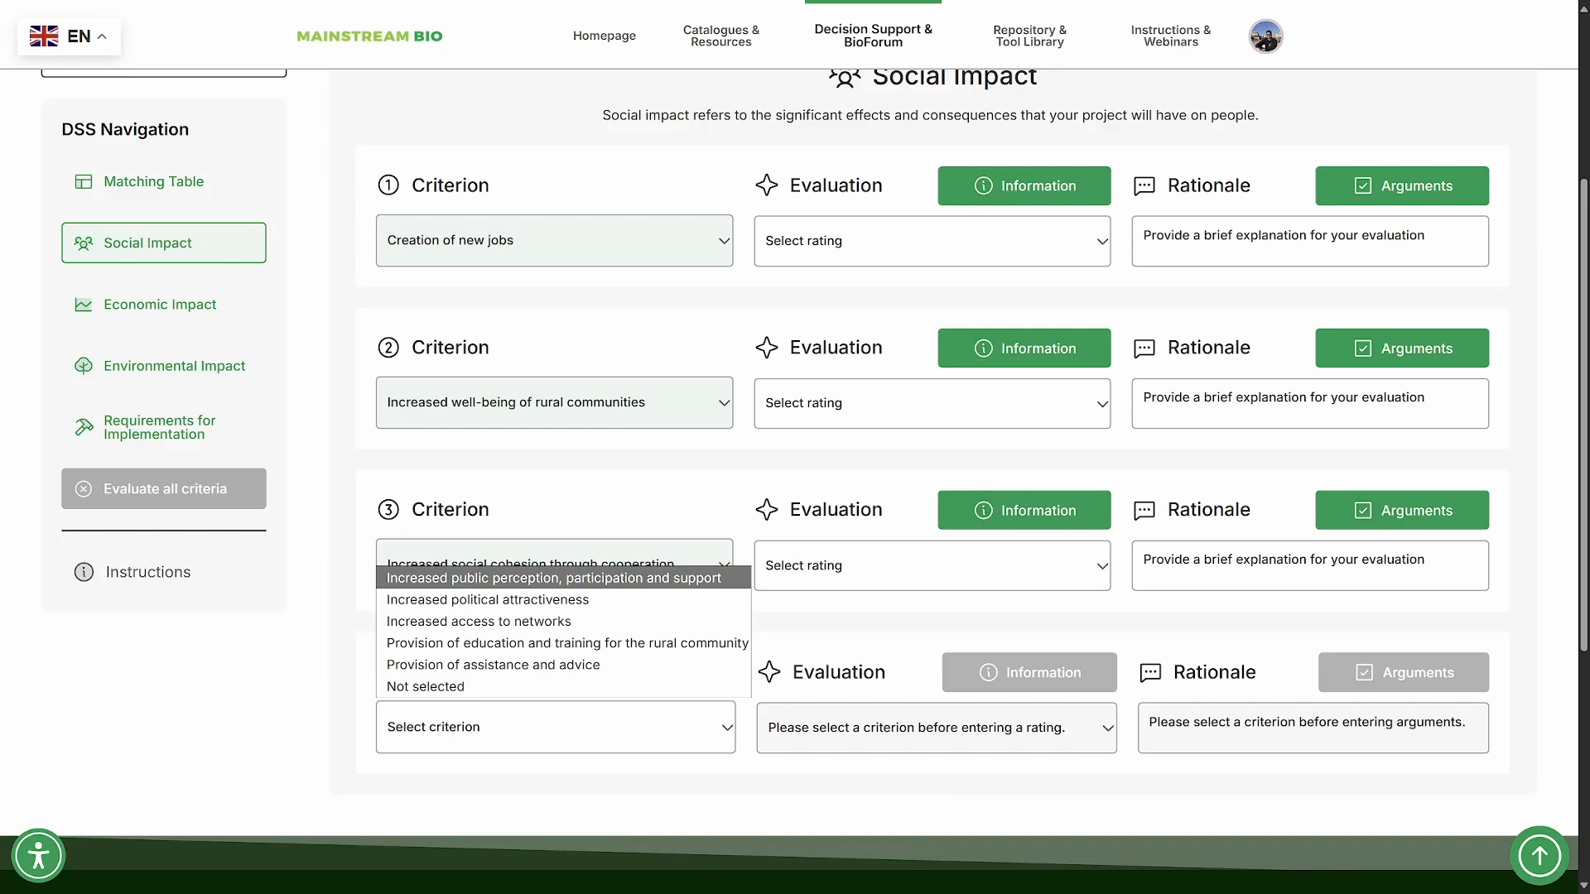
{"action": "key", "text": "Return"}
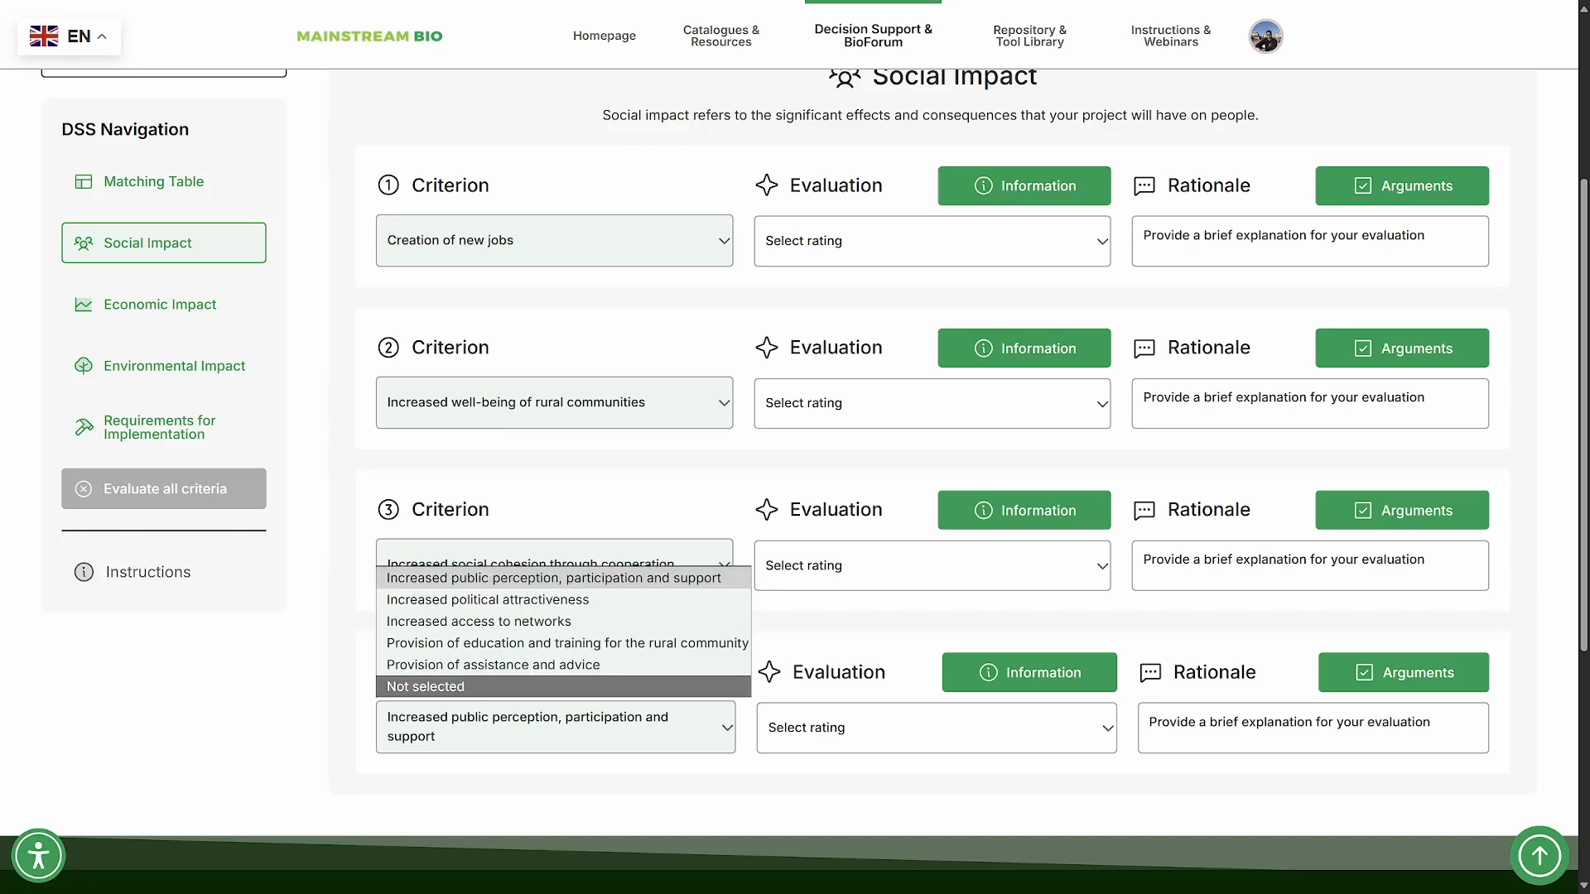
- Set criterion 4 to "Not selected" and change it back to "Increased public perception, participation and support"
{"action": "left_click", "coordinate": [530, 686]}
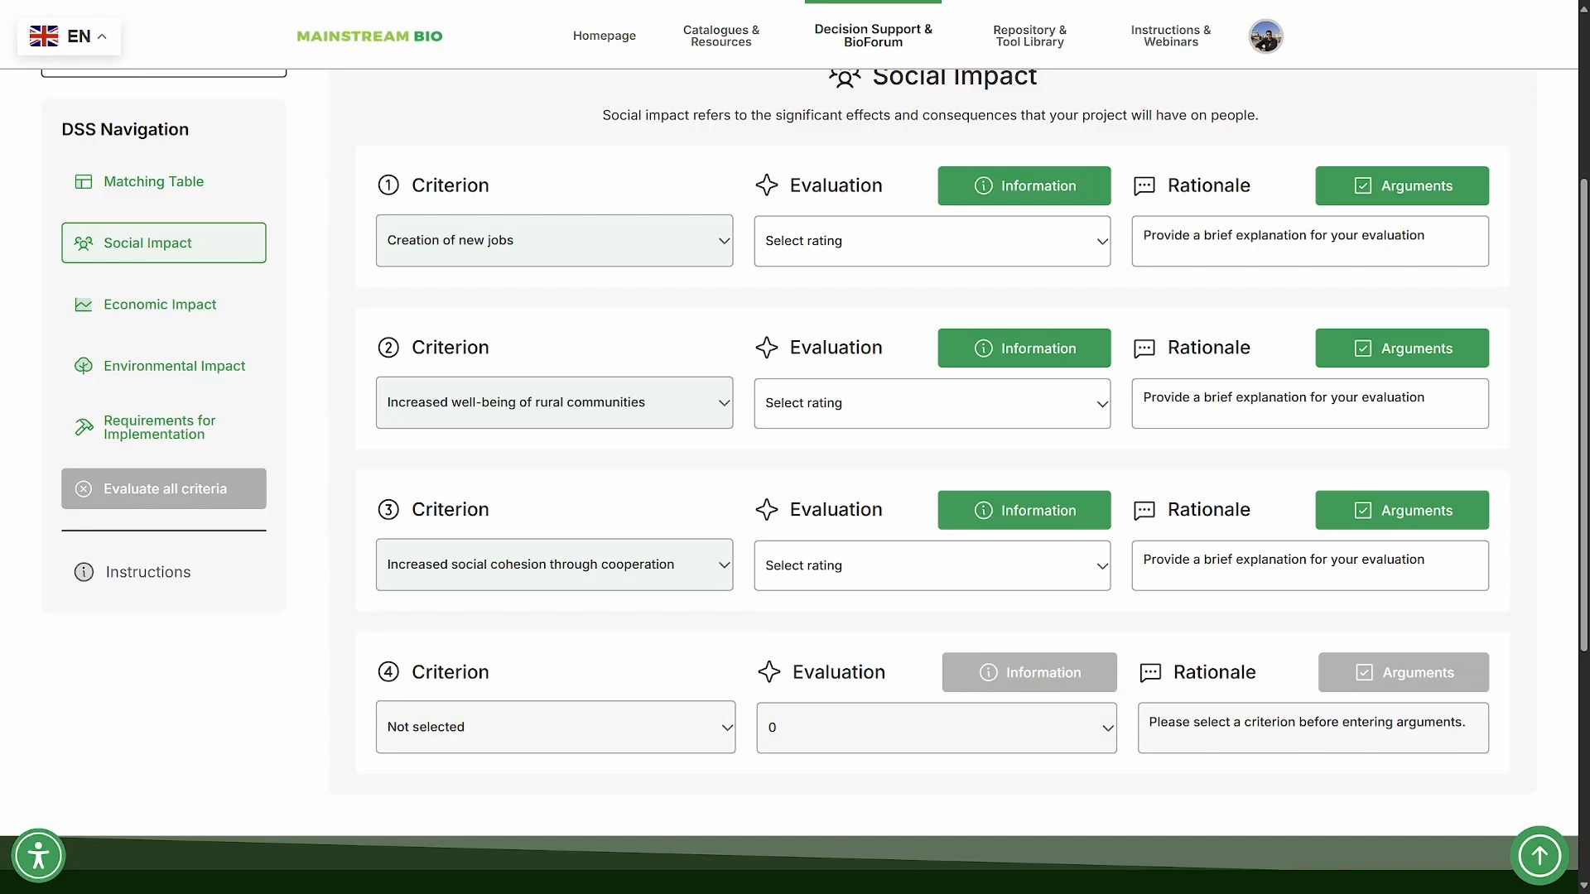
{"action": "left_click", "coordinate": [556, 727]}
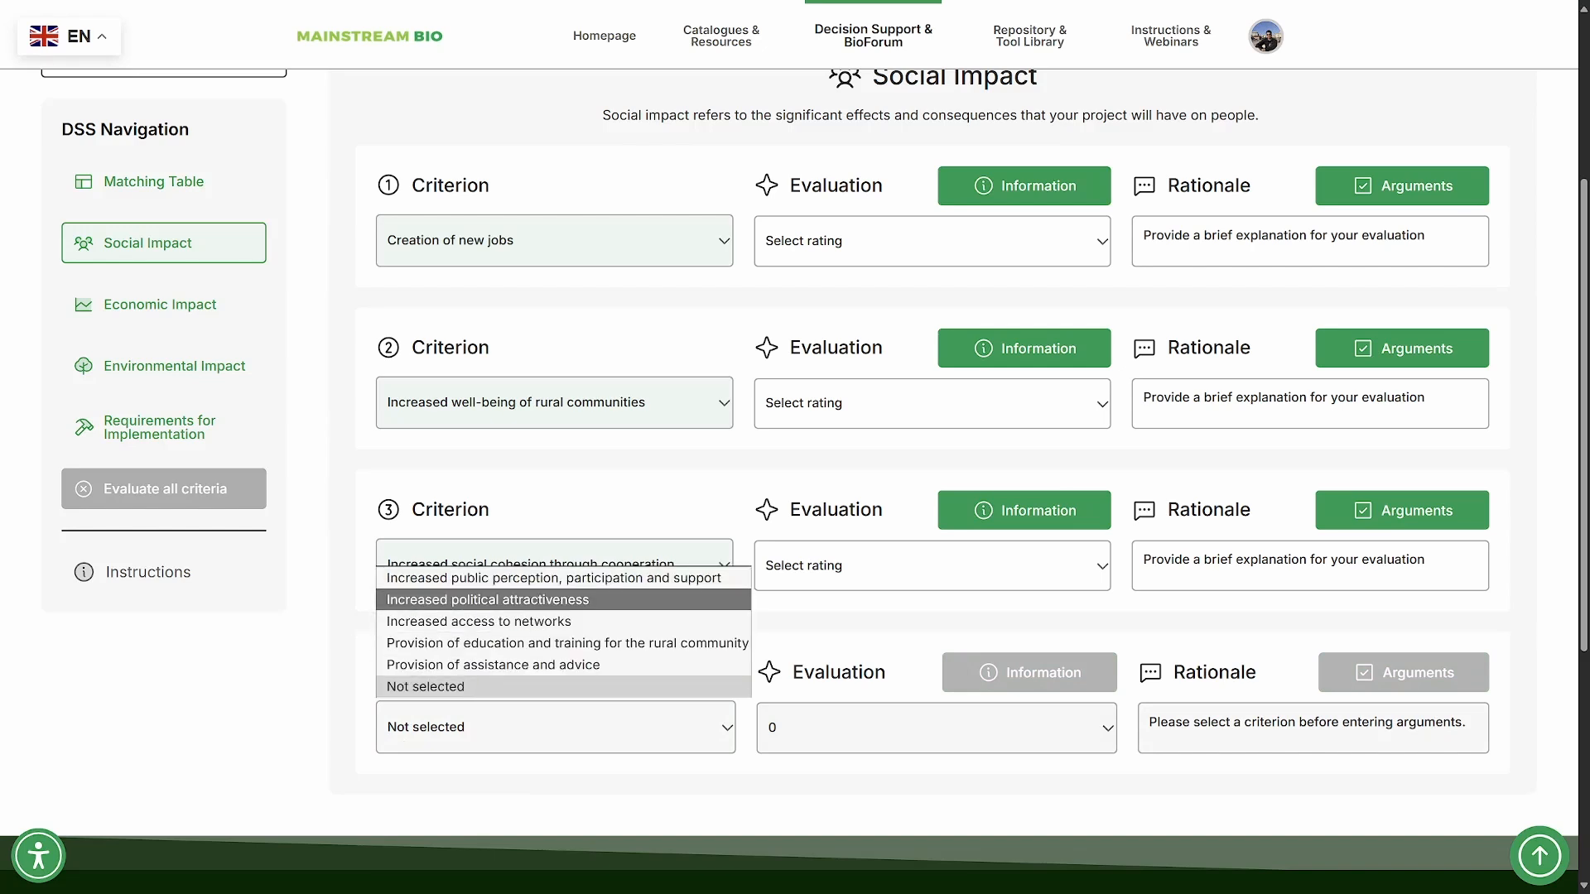
{"action": "left_click", "coordinate": [553, 578]}
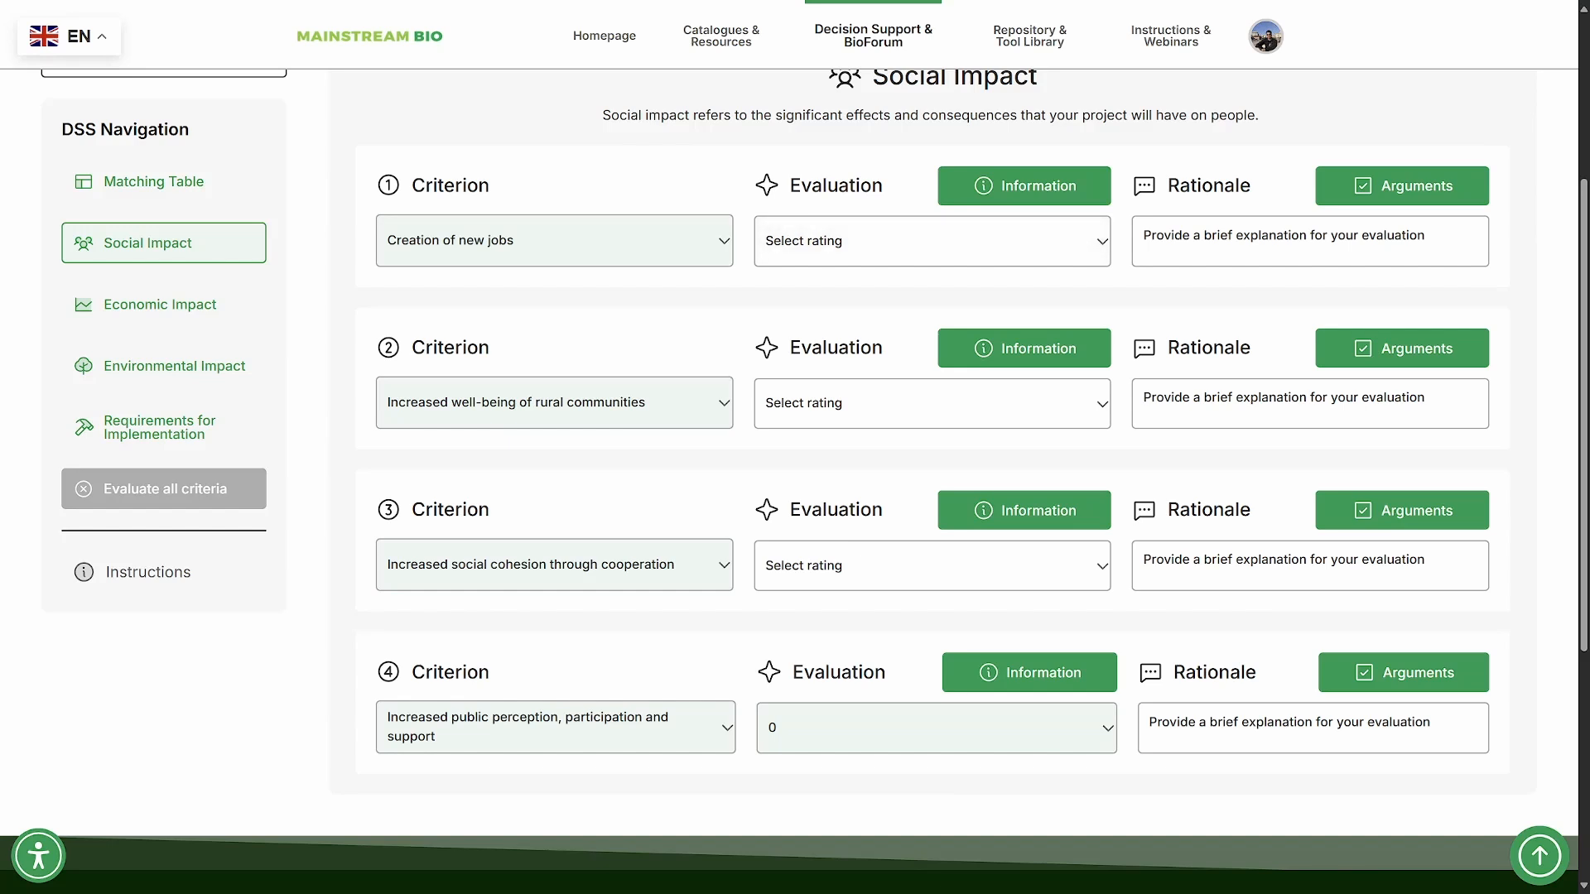
- Examine the rating options and the supporting information for "Creation of new jobs", including the "EC - Knowledge4Policy / Bioeconomy and Economic Growth" page
{"action": "left_click", "coordinate": [933, 241]}
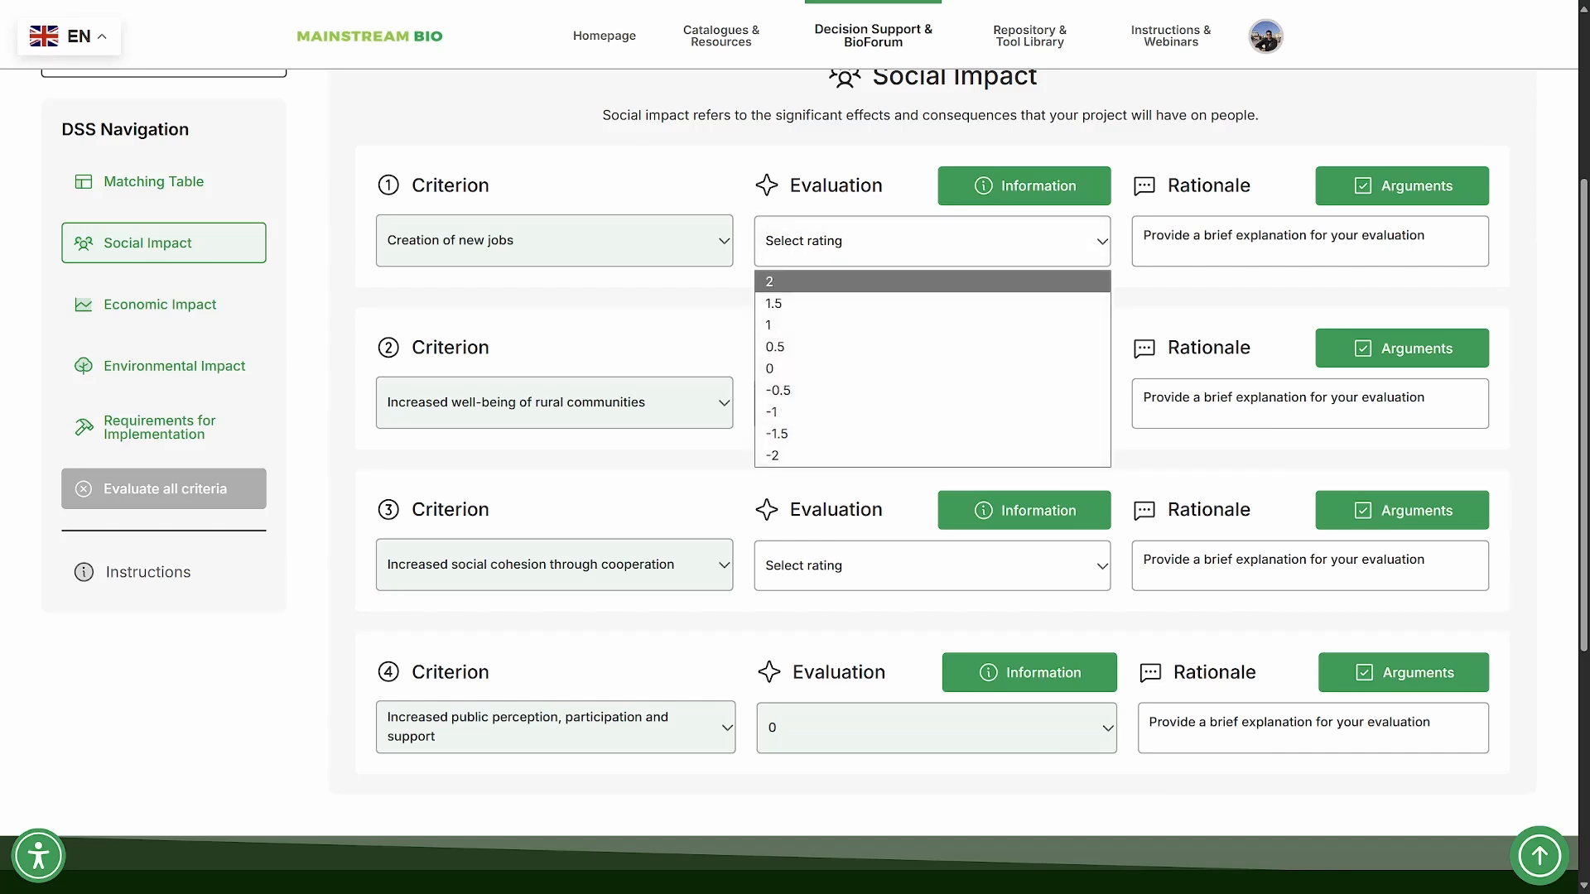
{"action": "key", "text": "Escape"}
{"action": "left_click", "coordinate": [1024, 186]}
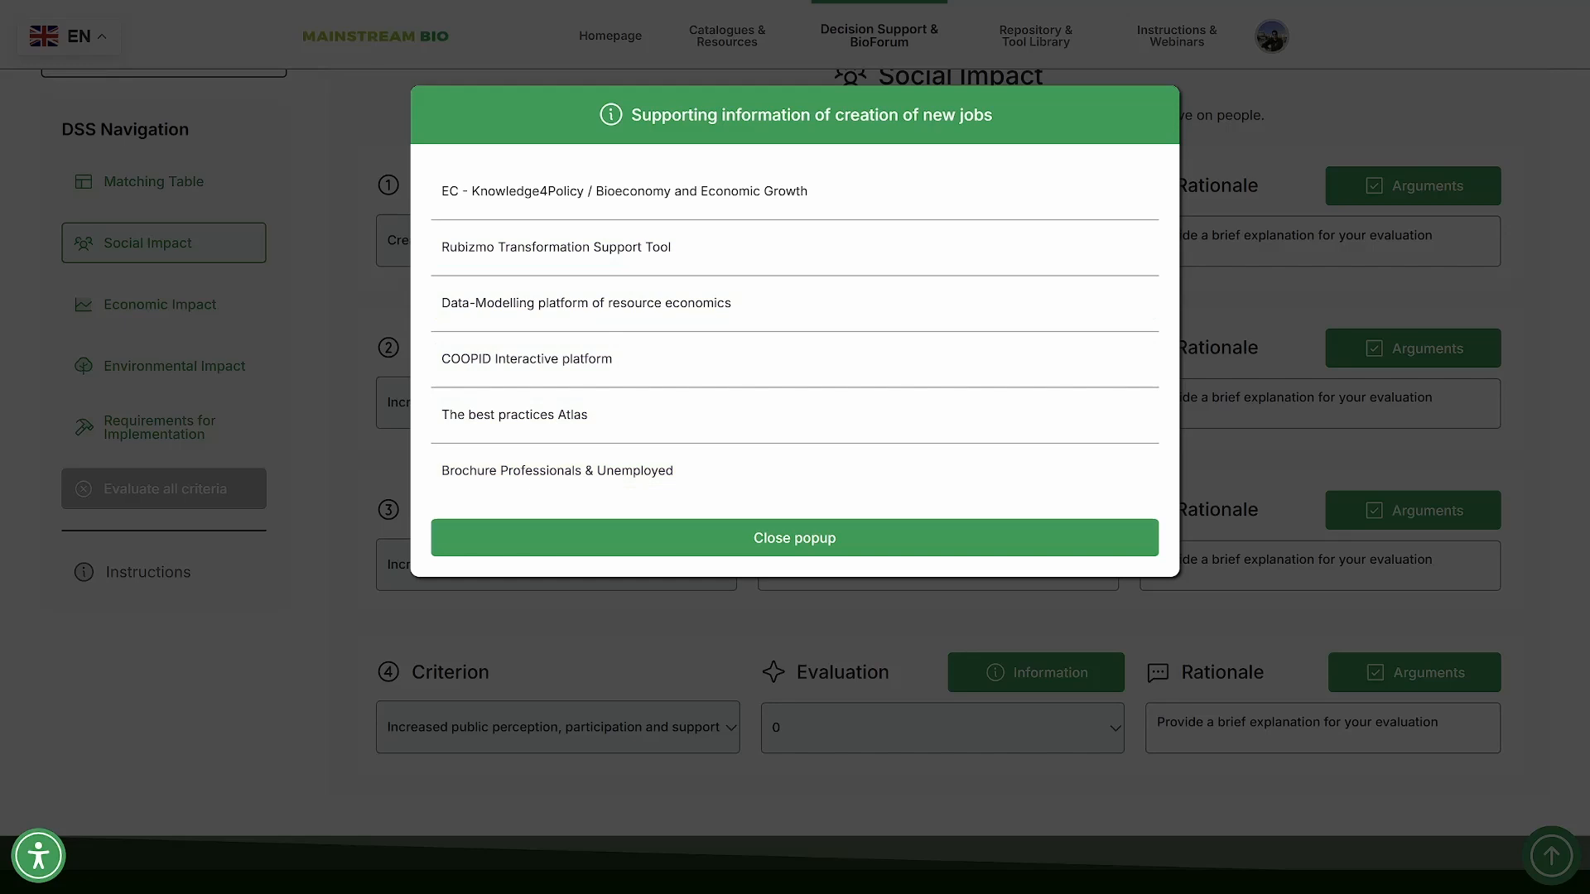
{"action": "left_click", "coordinate": [625, 191]}
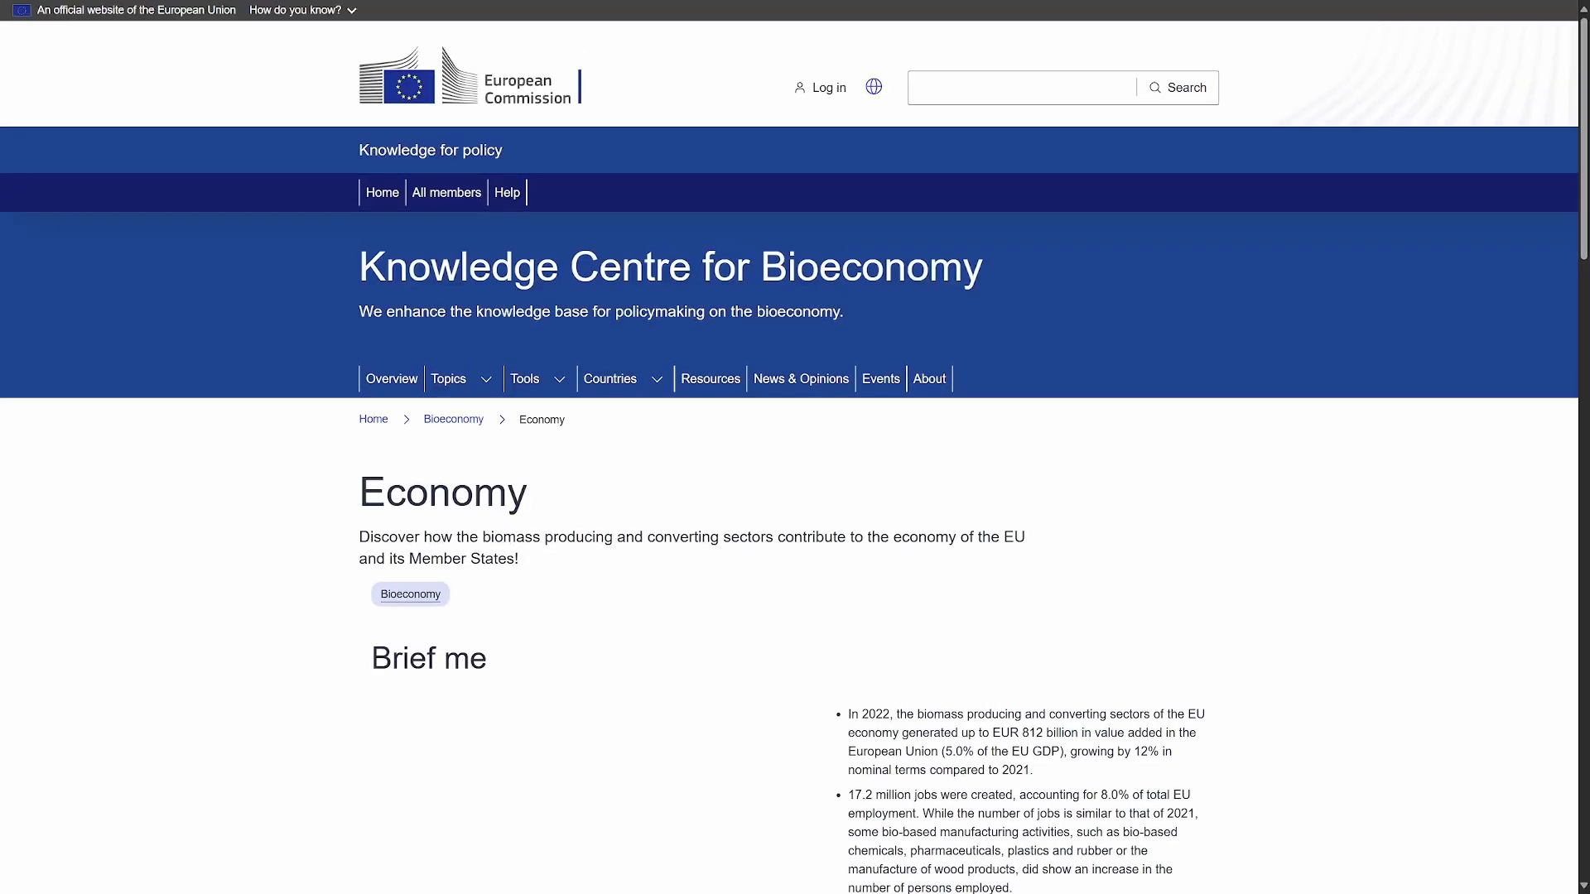
{"action": "scroll", "coordinate": [795, 447], "scroll_direction": "down", "scroll_amount": 4}
{"action": "scroll", "coordinate": [795, 447], "scroll_direction": "down", "scroll_amount": 3}
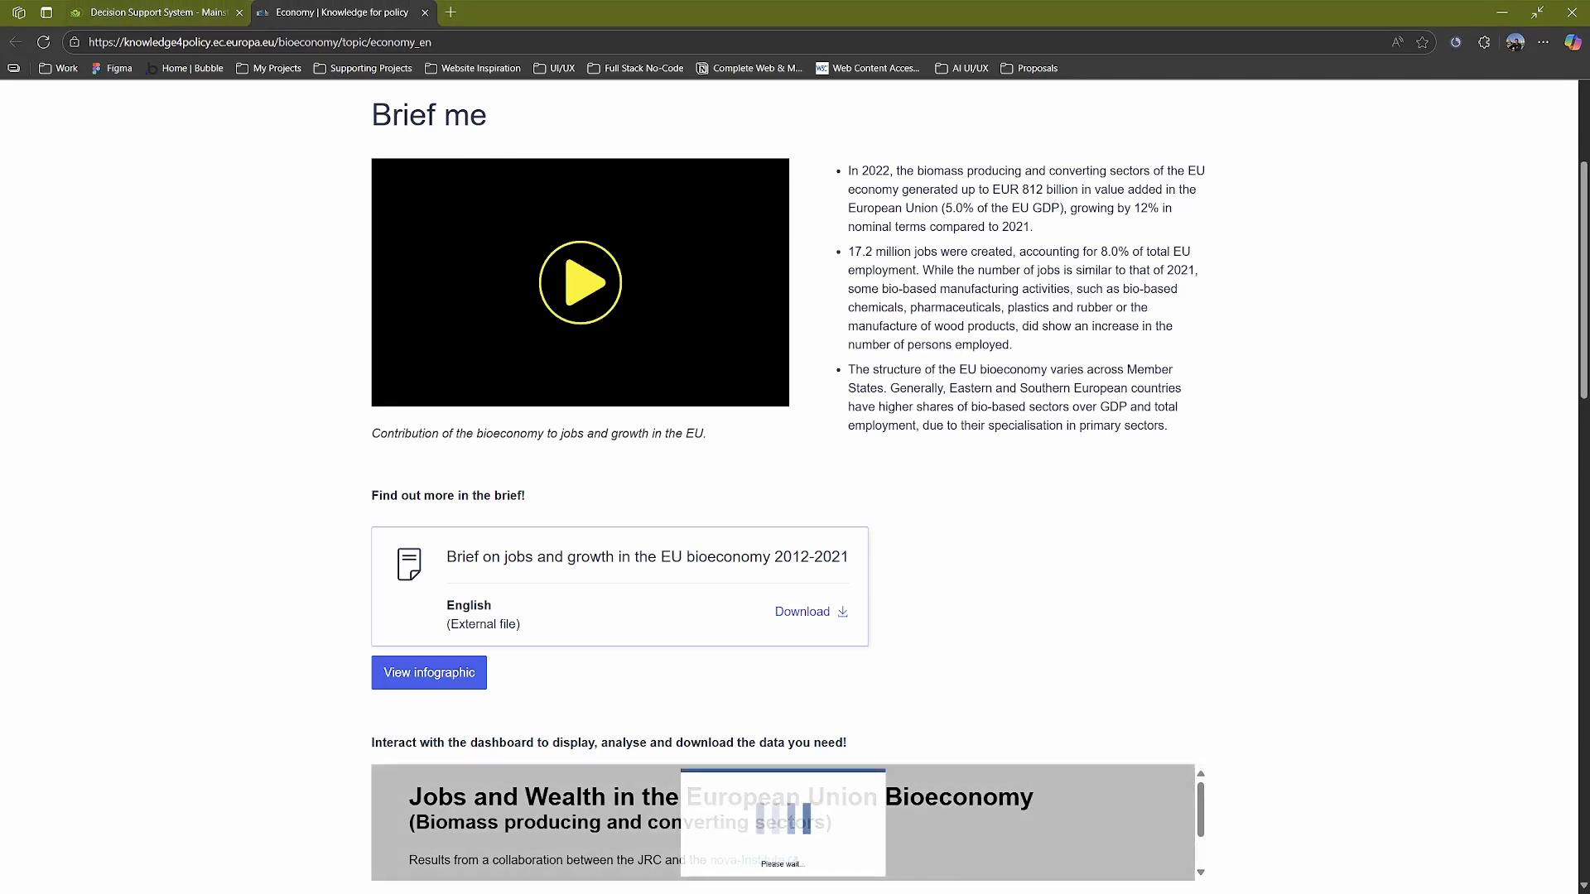
{"action": "left_click", "coordinate": [158, 13]}
{"action": "left_click", "coordinate": [794, 537]}
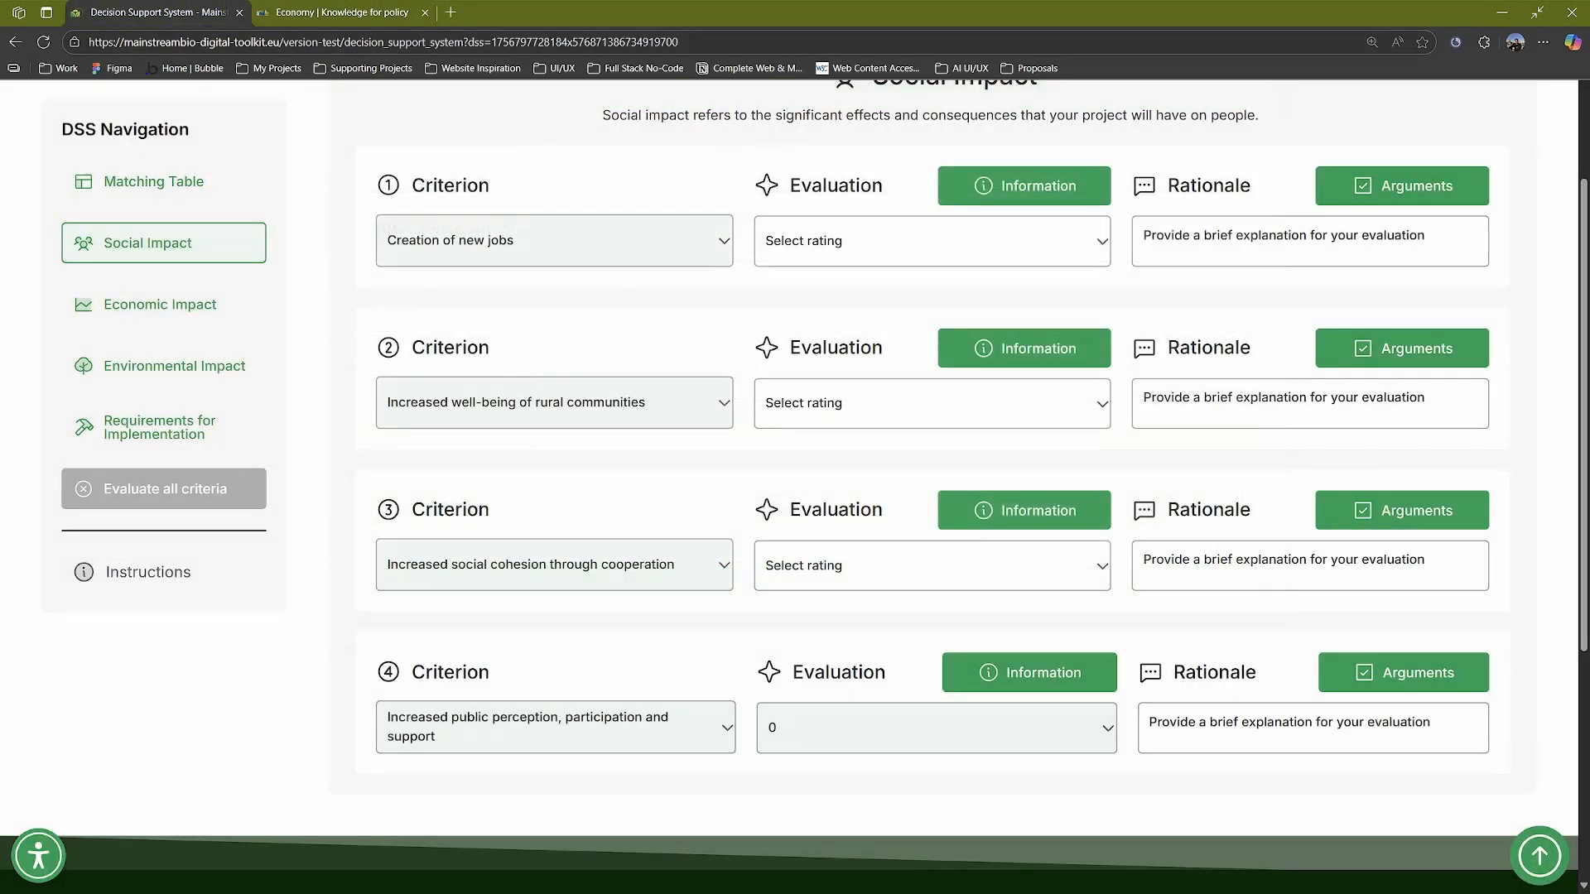
- Rate "Creation of new jobs" 1.5 and "Increased well-being of rural communities" 0.5
{"action": "left_click", "coordinate": [932, 240]}
{"action": "left_click", "coordinate": [828, 301]}
{"action": "left_click", "coordinate": [932, 403]}
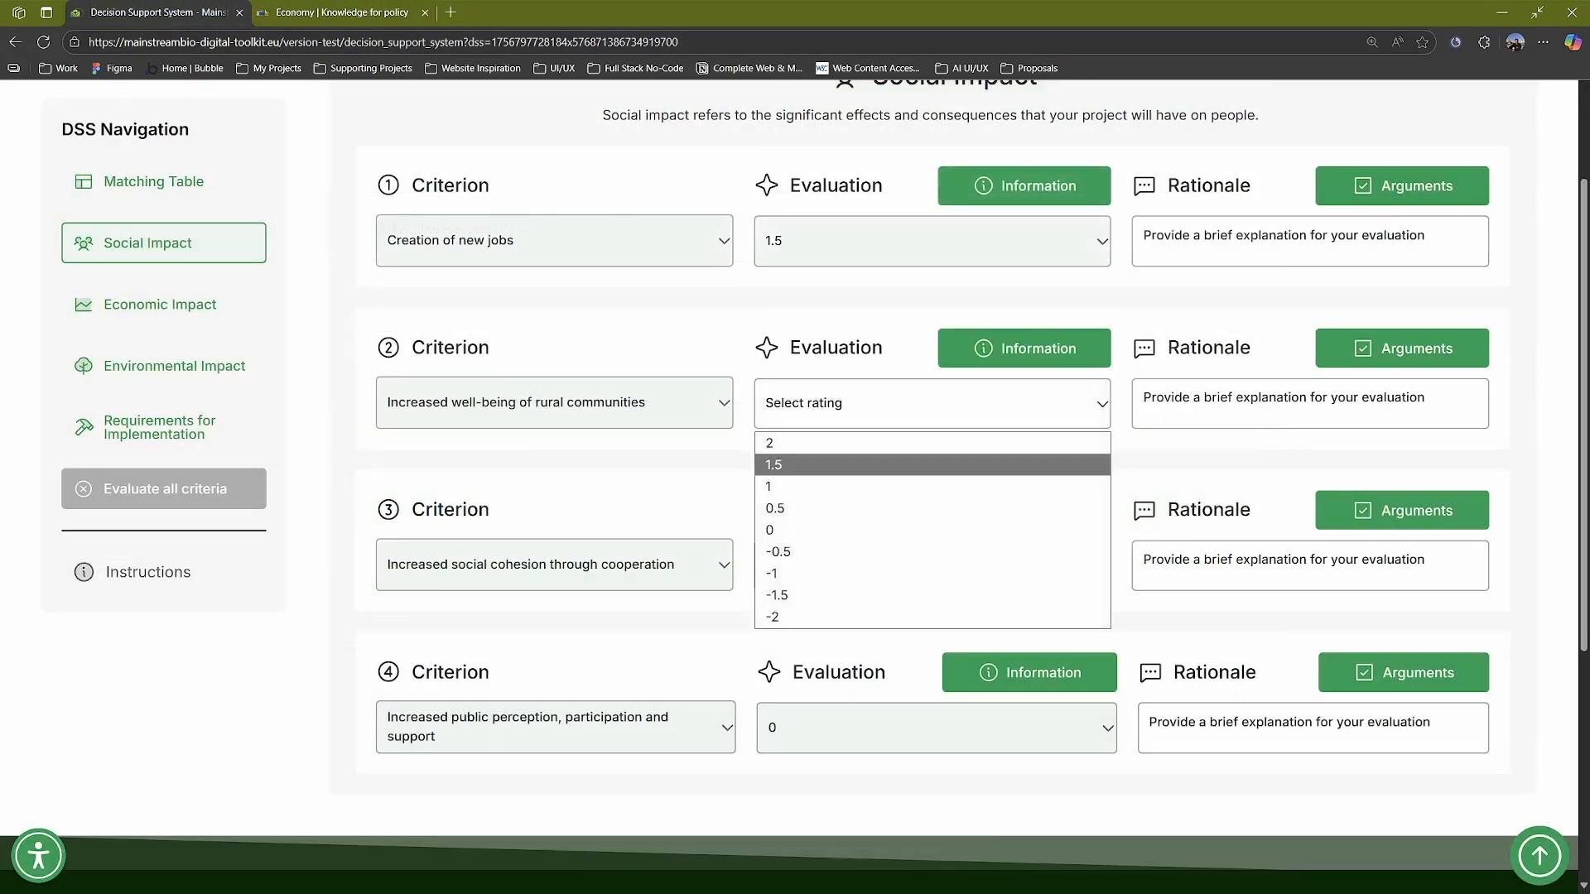
{"action": "left_click", "coordinate": [828, 507]}
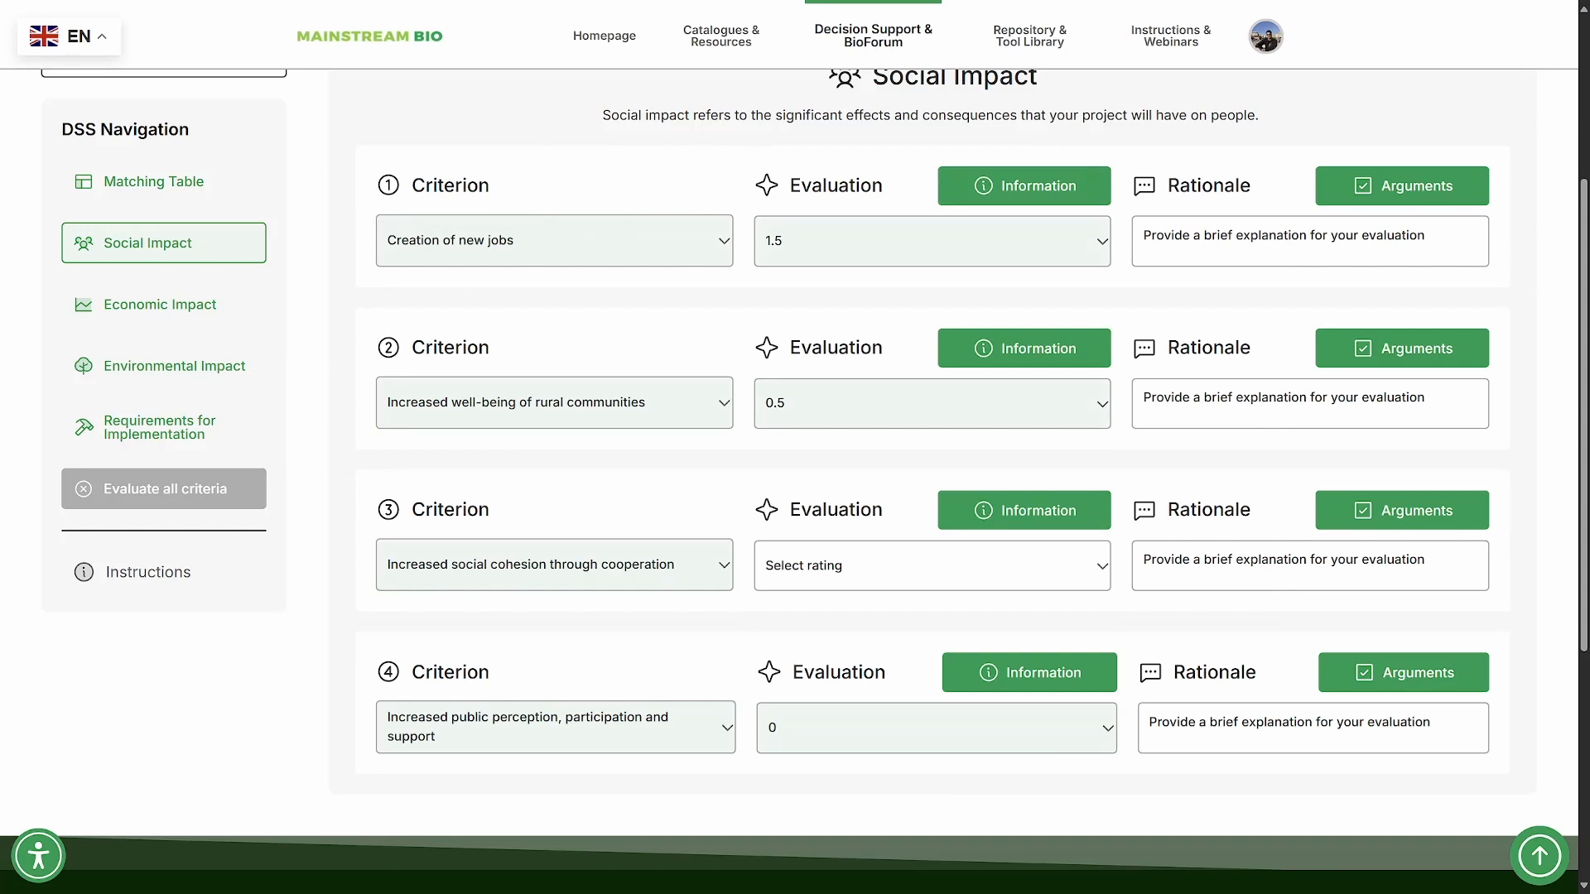
- Rate "Increased social cohesion through cooperation" 1 and "Increased public perception, participation and support" 0.5
{"action": "left_click", "coordinate": [932, 565]}
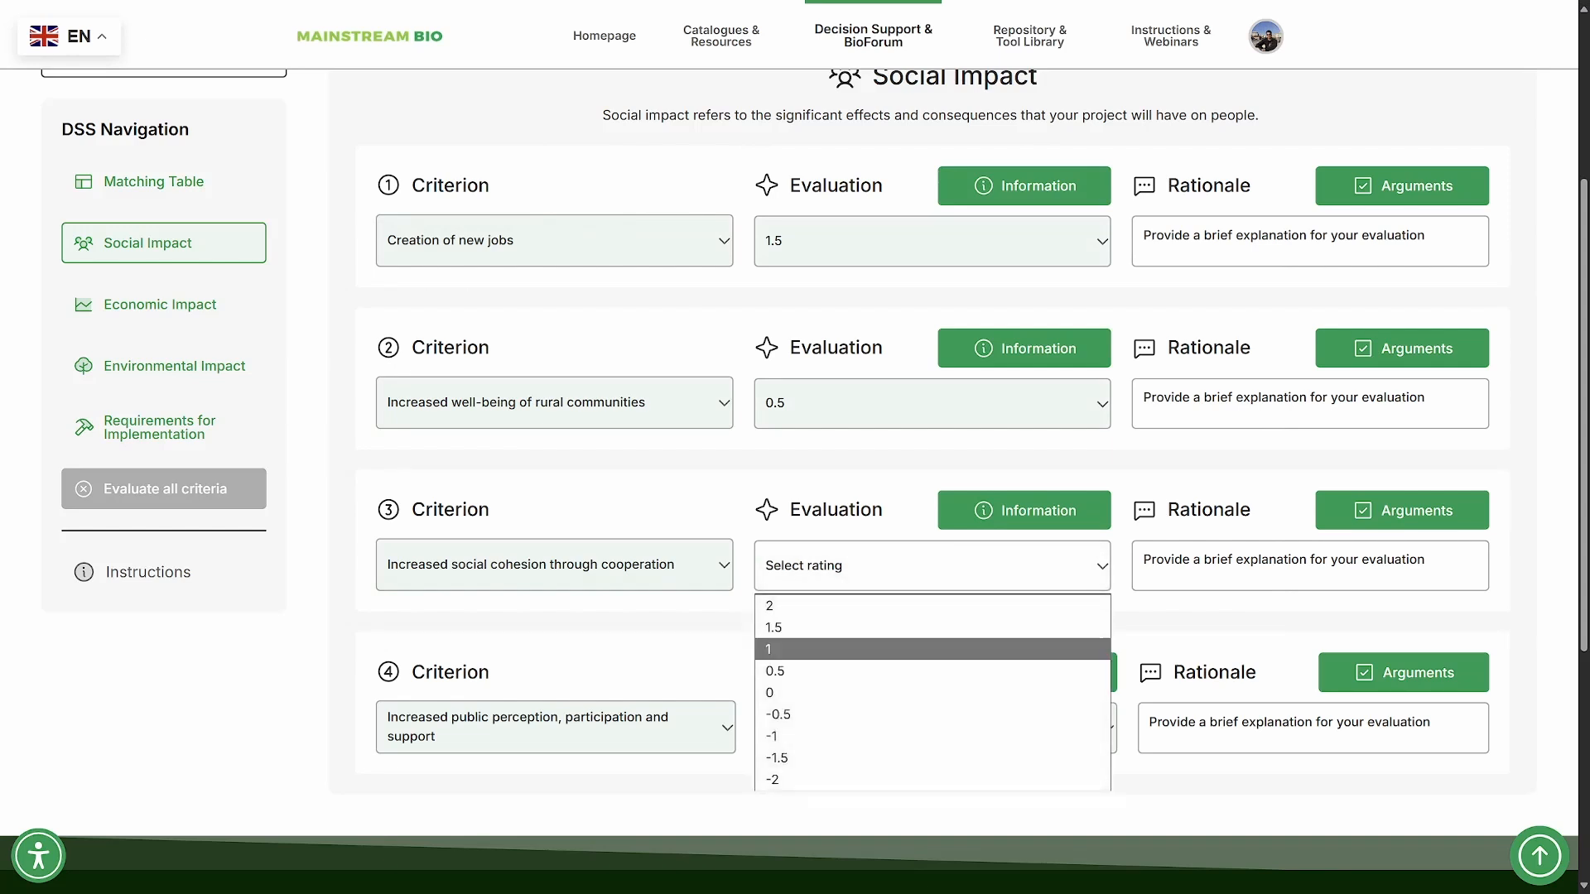
{"action": "left_click", "coordinate": [828, 646]}
{"action": "left_click", "coordinate": [936, 727]}
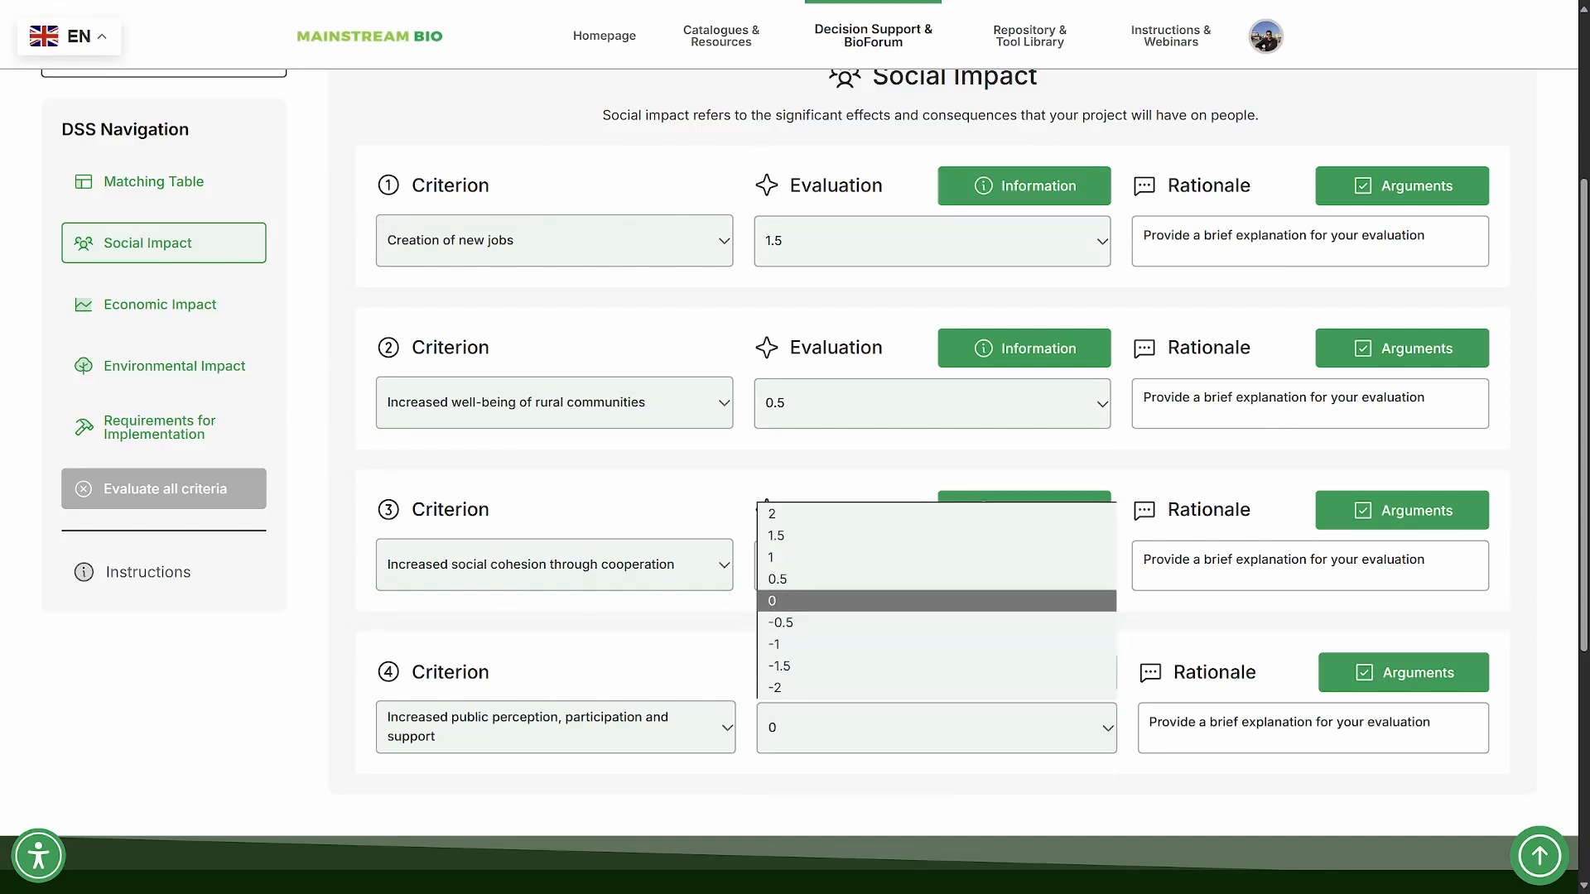
{"action": "left_click", "coordinate": [829, 579]}
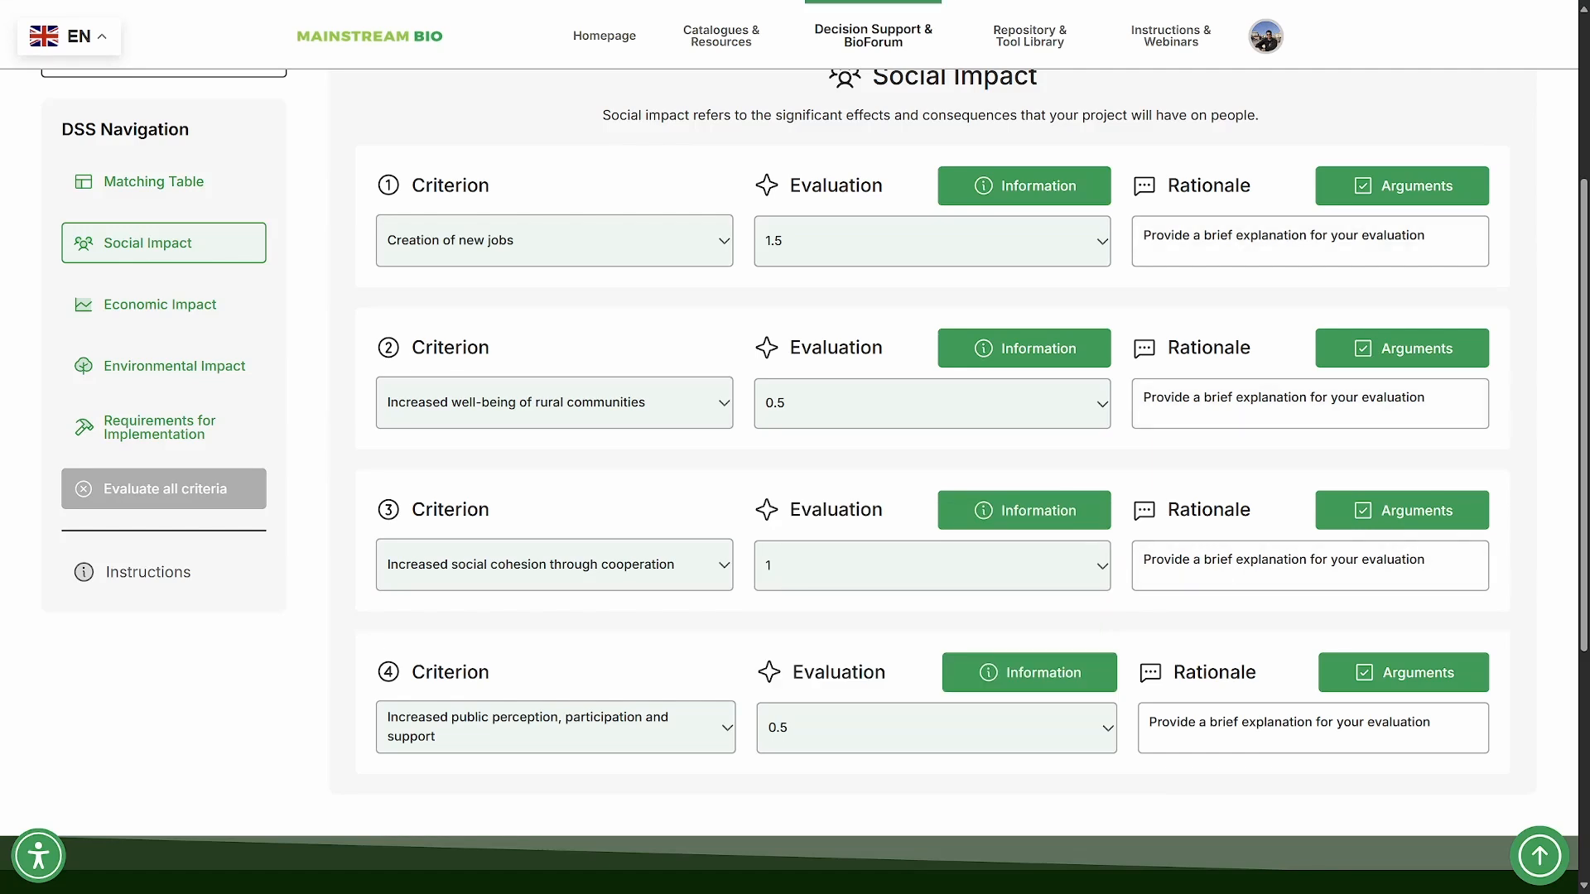
- Add the arguments "New jobs created" and "Seasonal work created" to the rationale of "Creation of new jobs"
{"action": "scroll", "coordinate": [1417, 249], "scroll_direction": "up", "scroll_amount": 1}
{"action": "left_click", "coordinate": [1417, 263]}
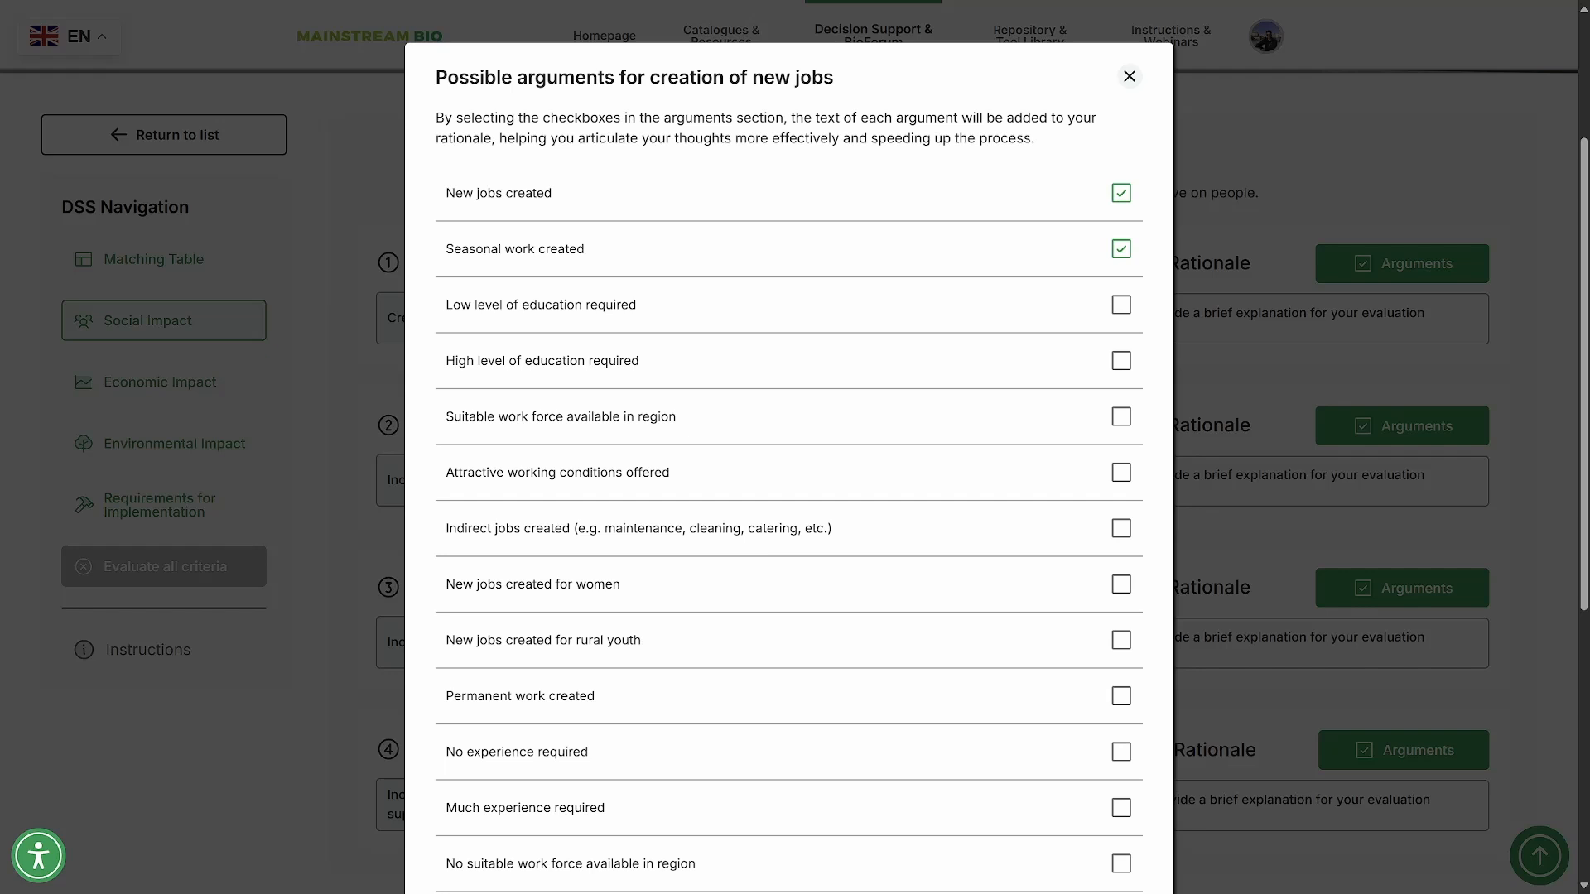
{"action": "scroll", "coordinate": [788, 469], "scroll_direction": "down", "scroll_amount": 5}
{"action": "left_click", "coordinate": [789, 650]}
{"action": "scroll", "coordinate": [789, 650], "scroll_direction": "up", "scroll_amount": 1}
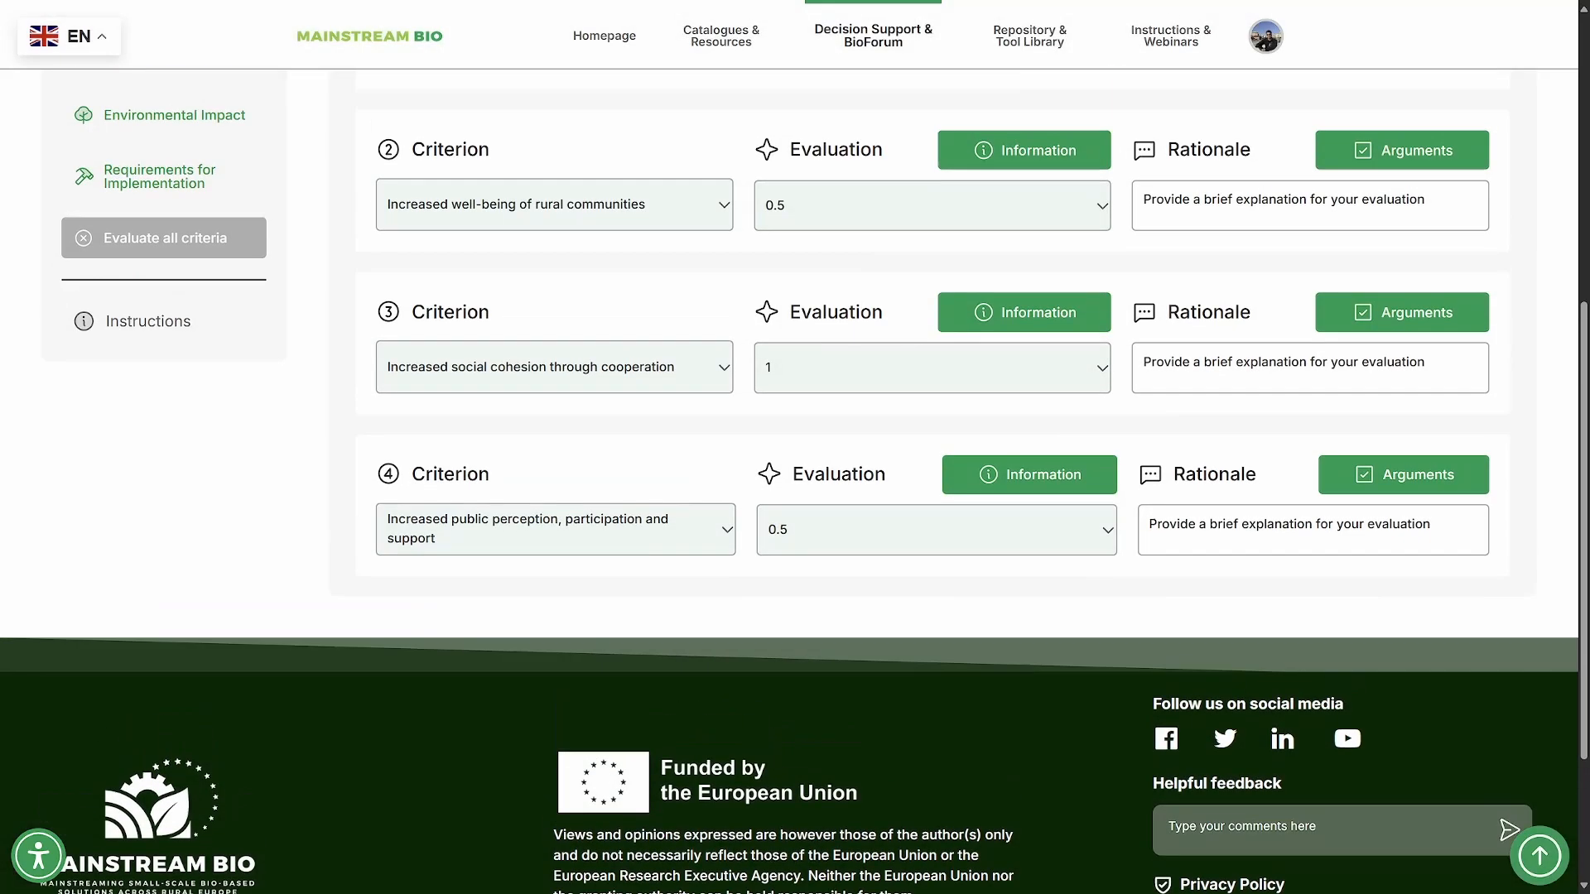
{"action": "scroll", "coordinate": [933, 480], "scroll_direction": "up", "scroll_amount": 4}
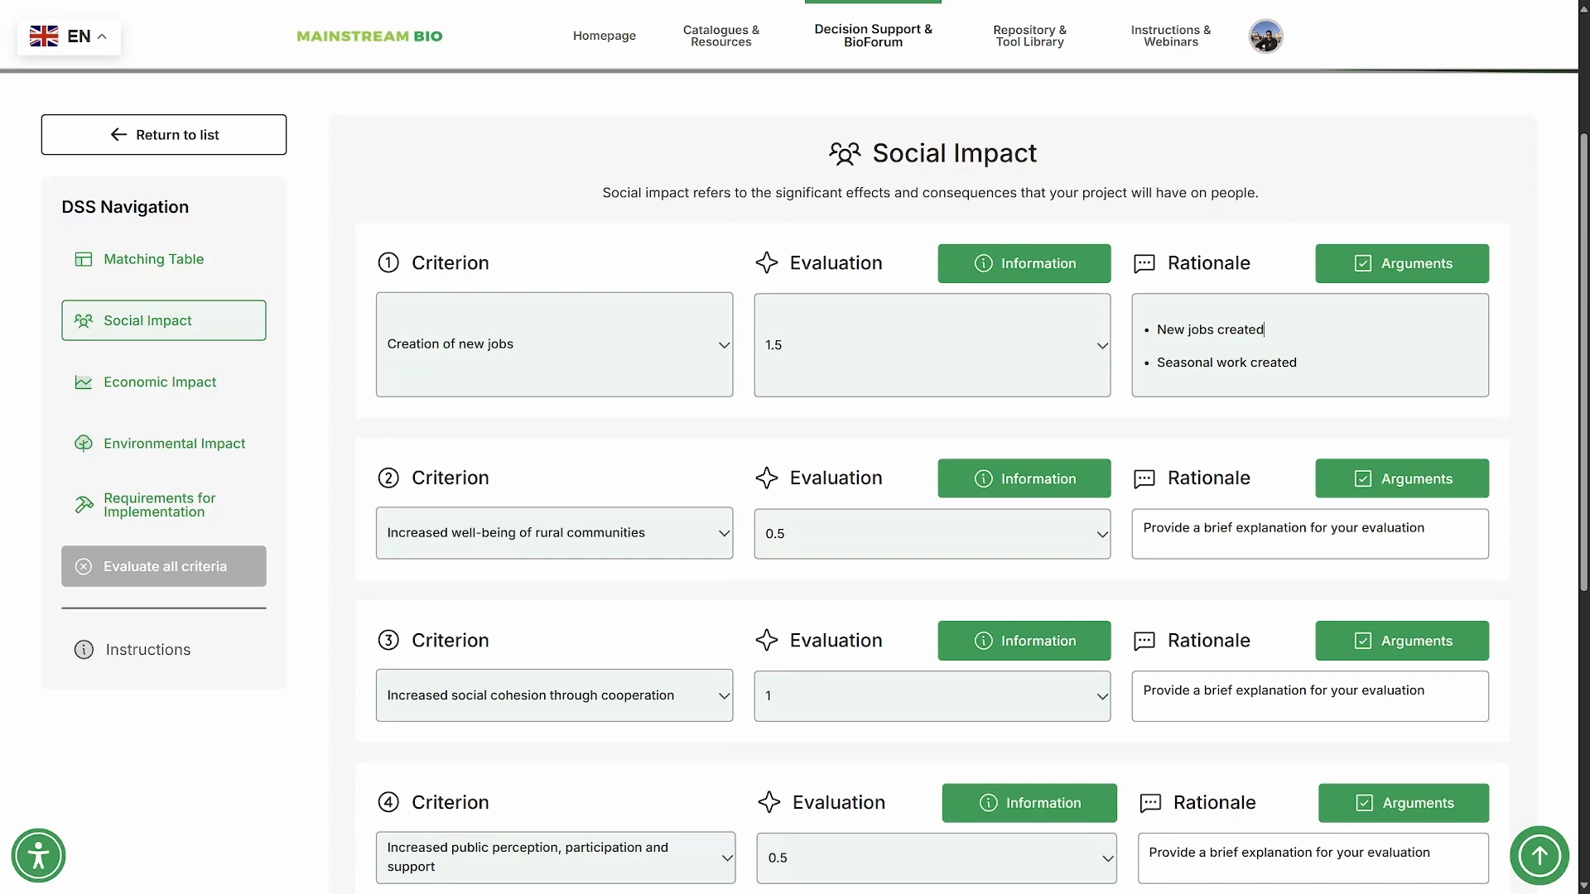
- Extend the first argument in the "Creation of new jobs" rationale to read "New jobs created based on knowledge 4 policy"
{"action": "type", "text": "based o"}
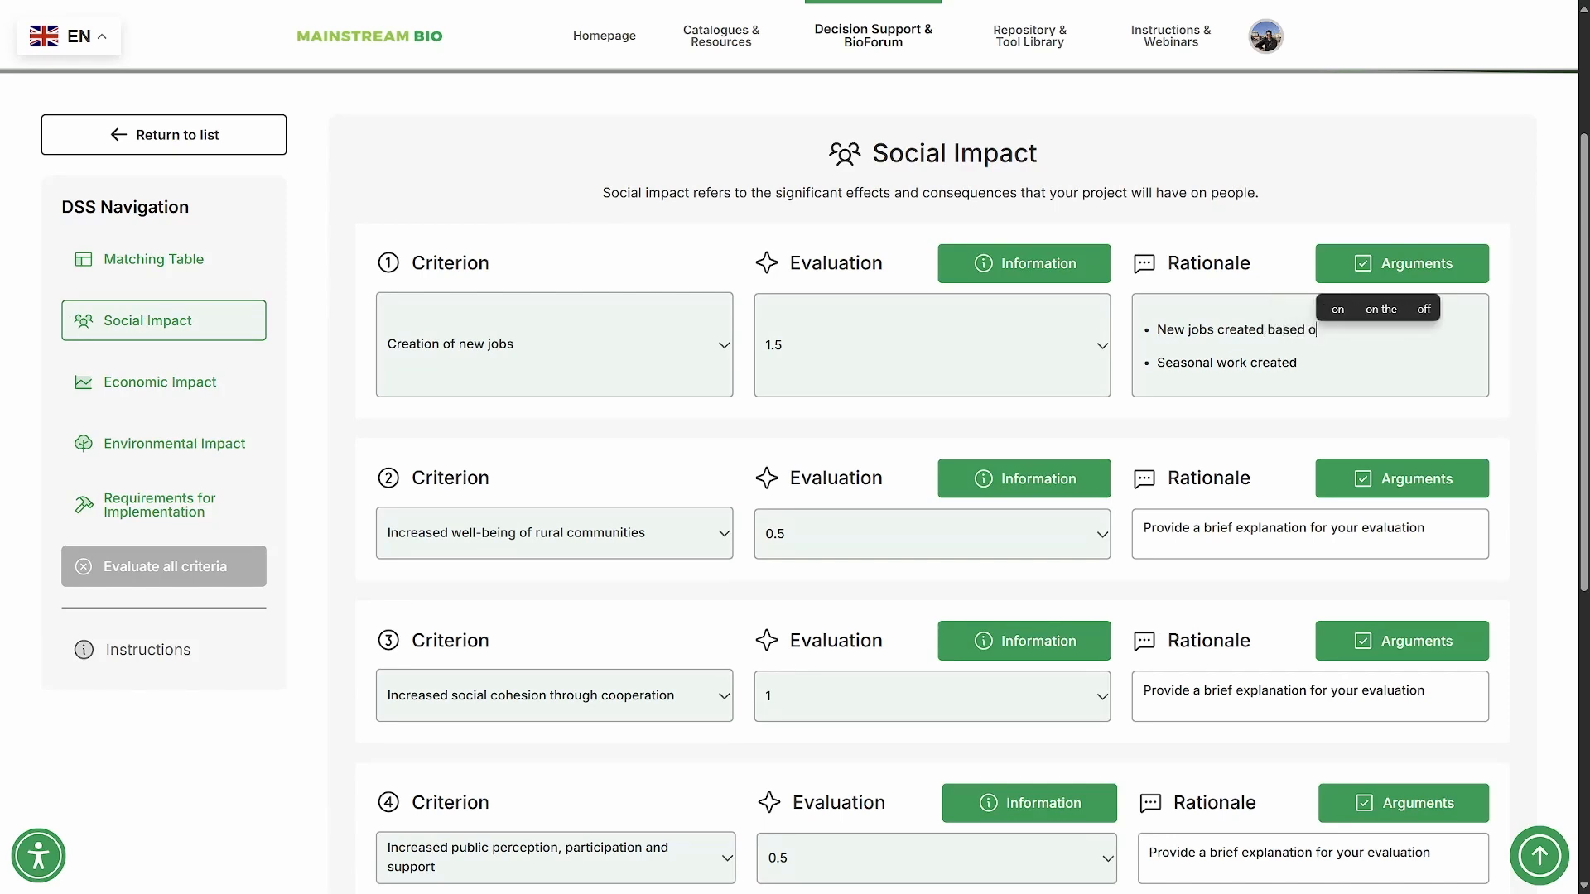
{"action": "type", "text": "n knwo"}
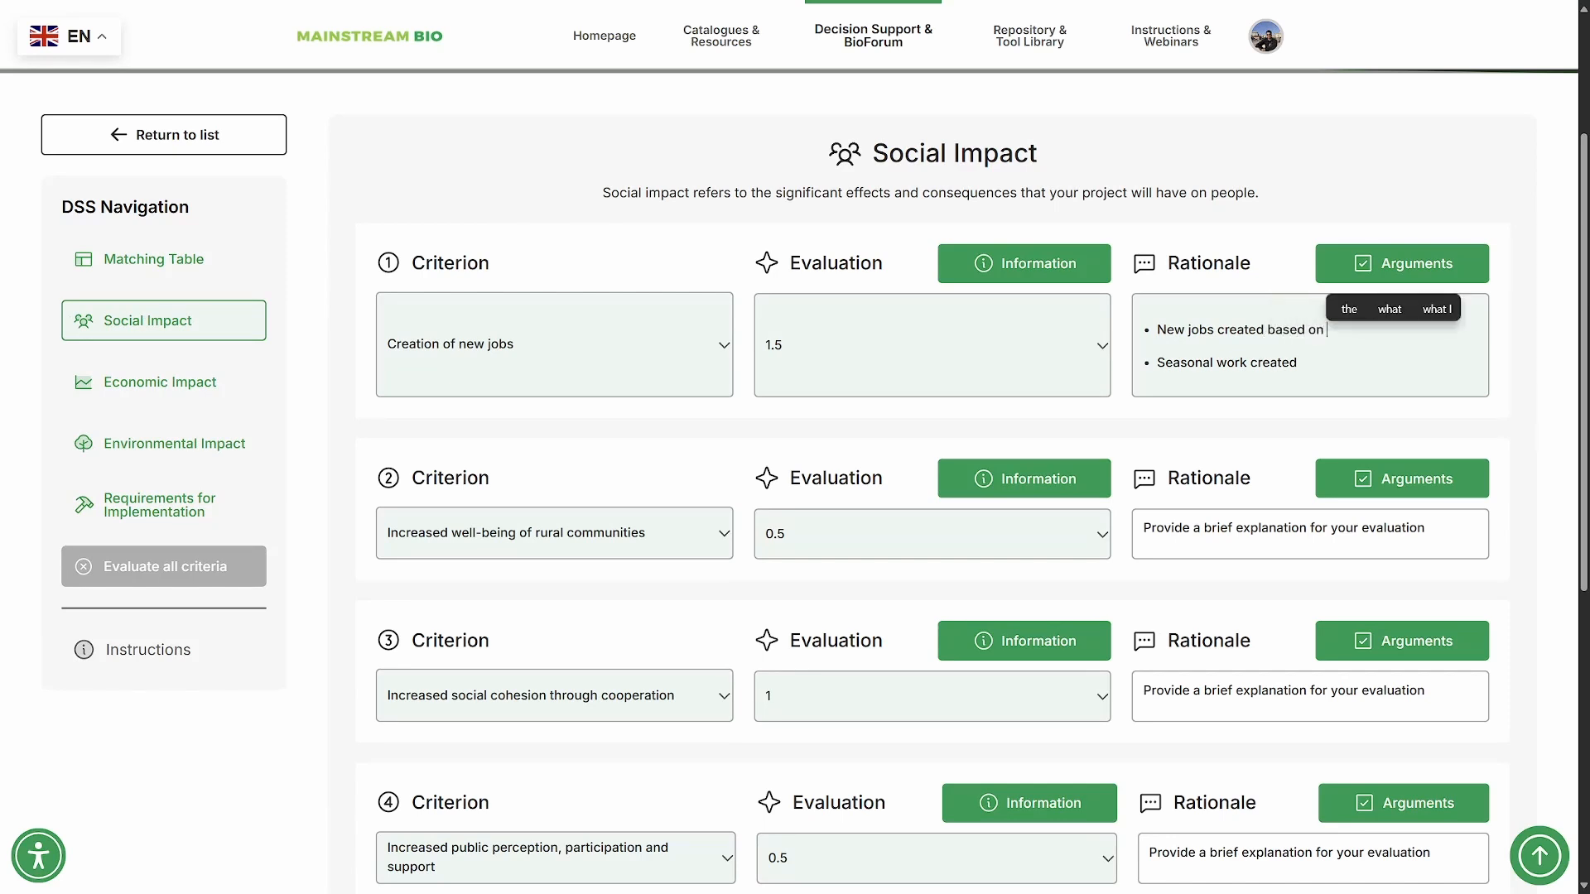
{"action": "key", "text": "BackSpace"}
{"action": "key", "text": "BackSpace"}
{"action": "type", "text": "owl"}
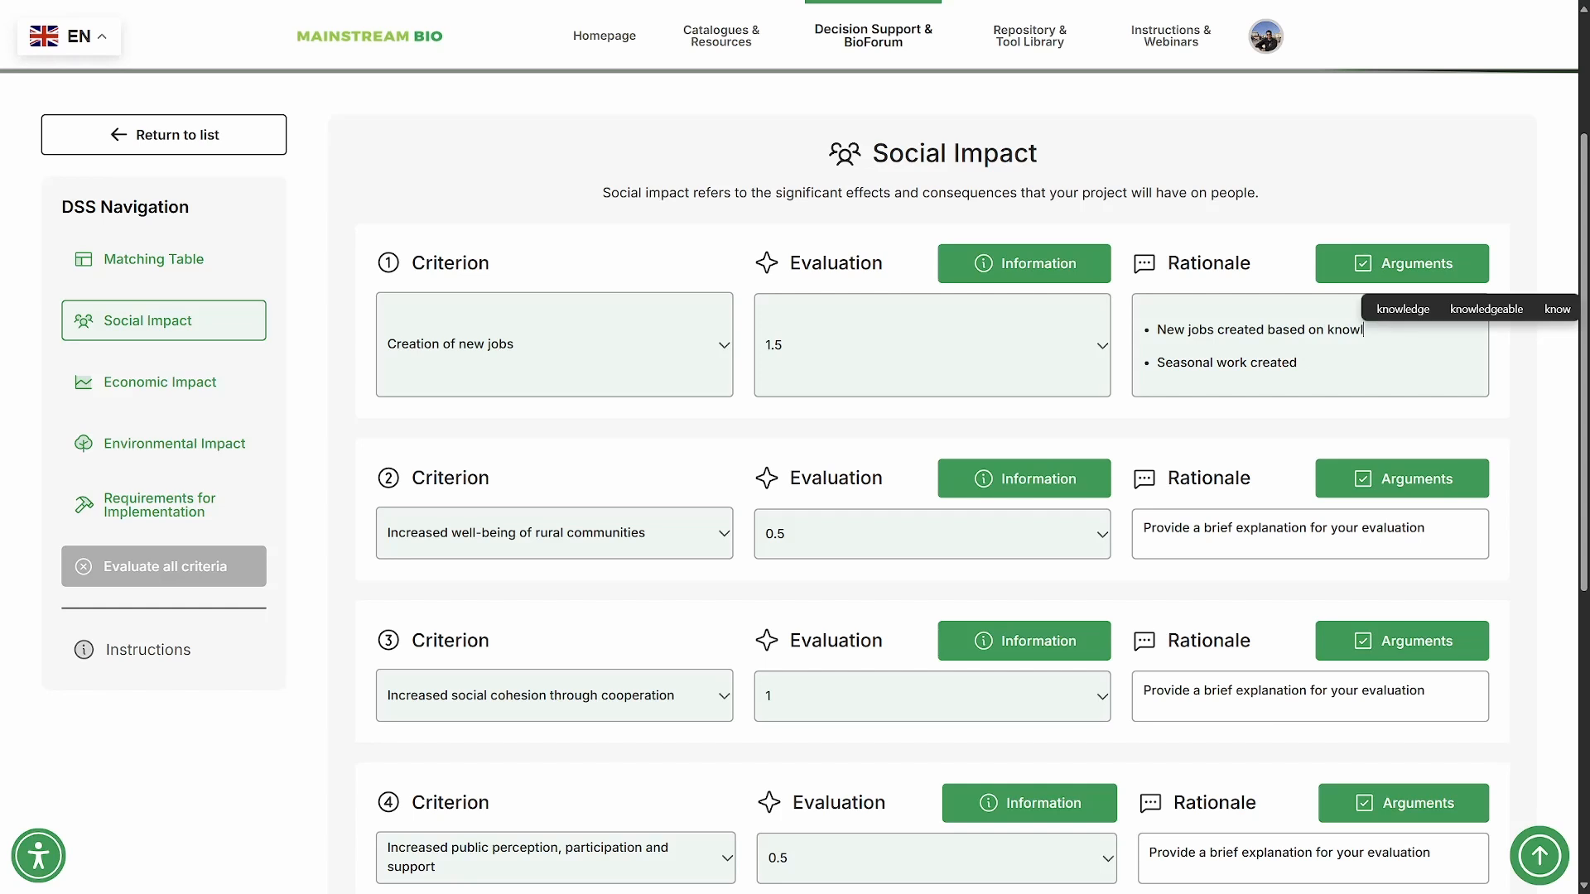
{"action": "type", "text": "edge 4 policy"}
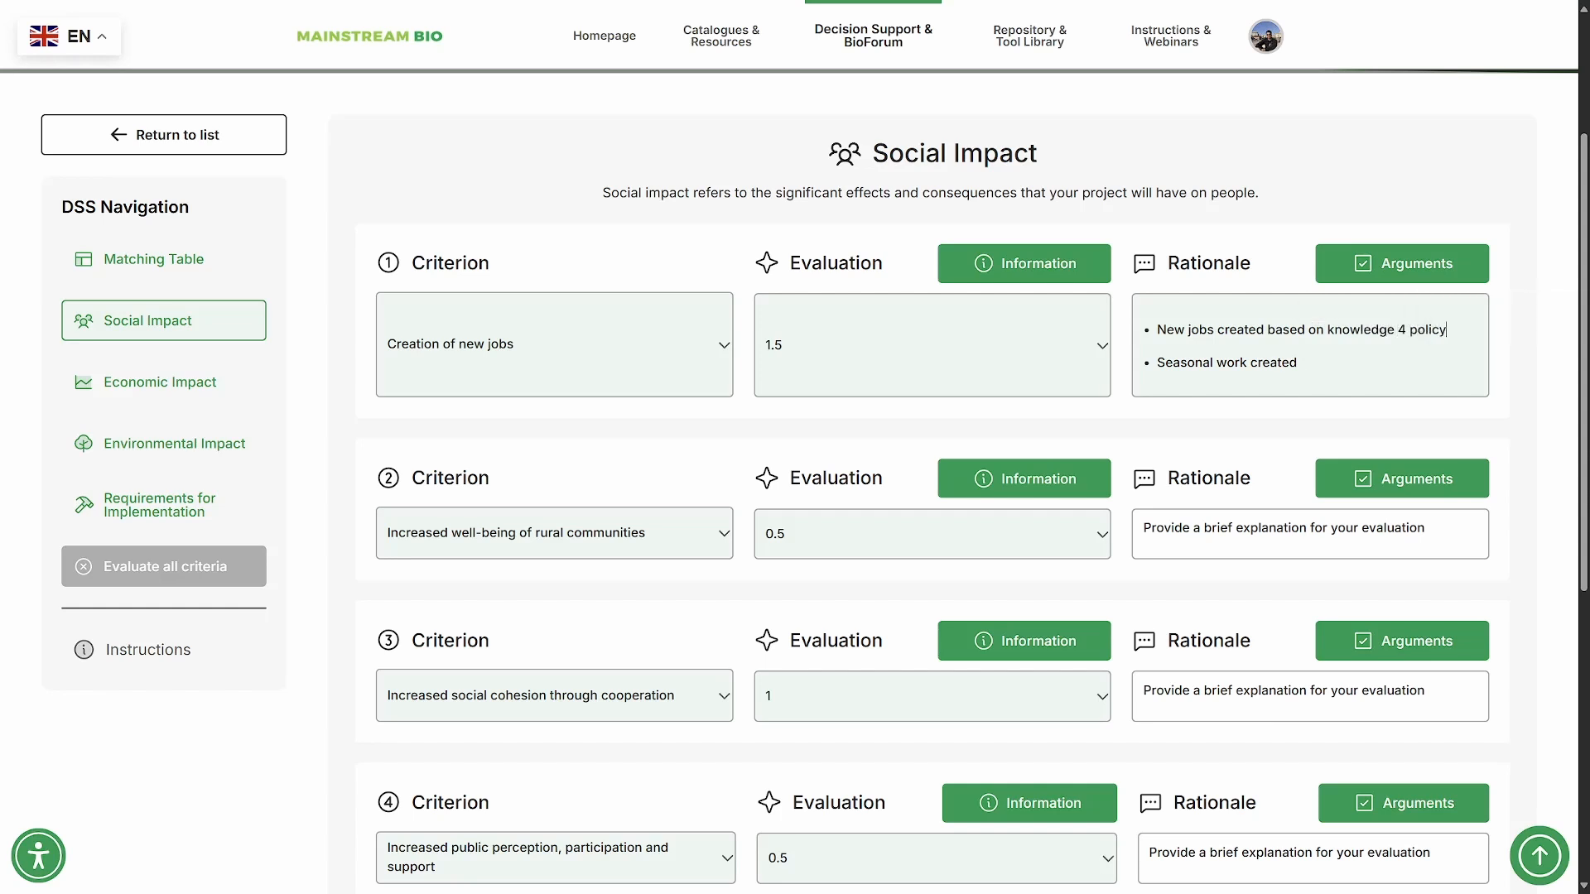
- Look over the Social Impact instructions, close them and go to the Economic Impact section
{"action": "left_click", "coordinate": [164, 650]}
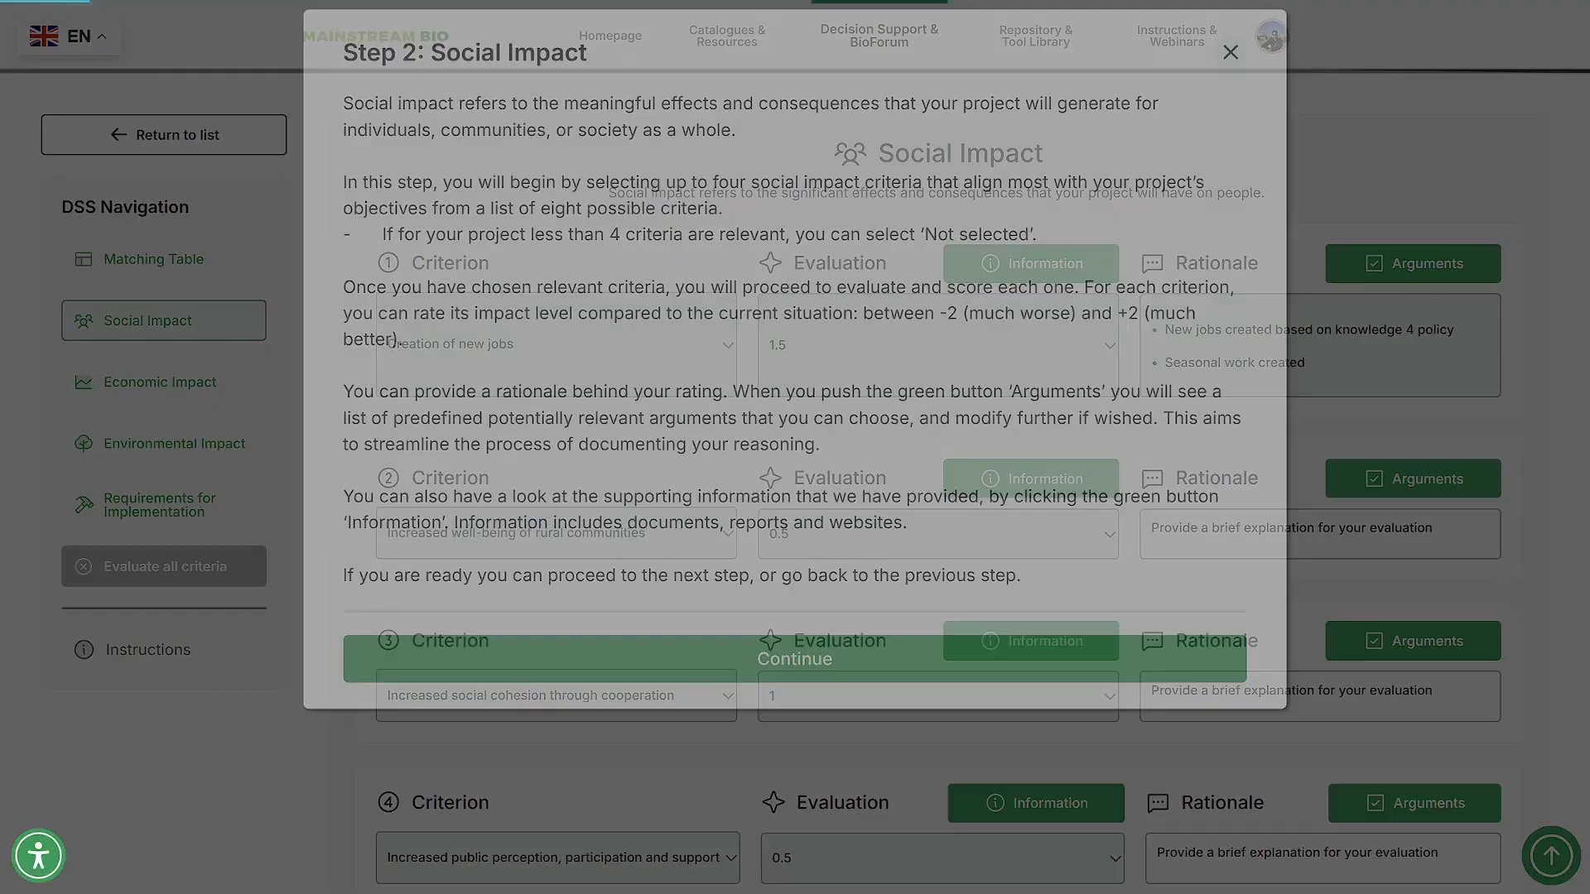
{"action": "left_click", "coordinate": [795, 594]}
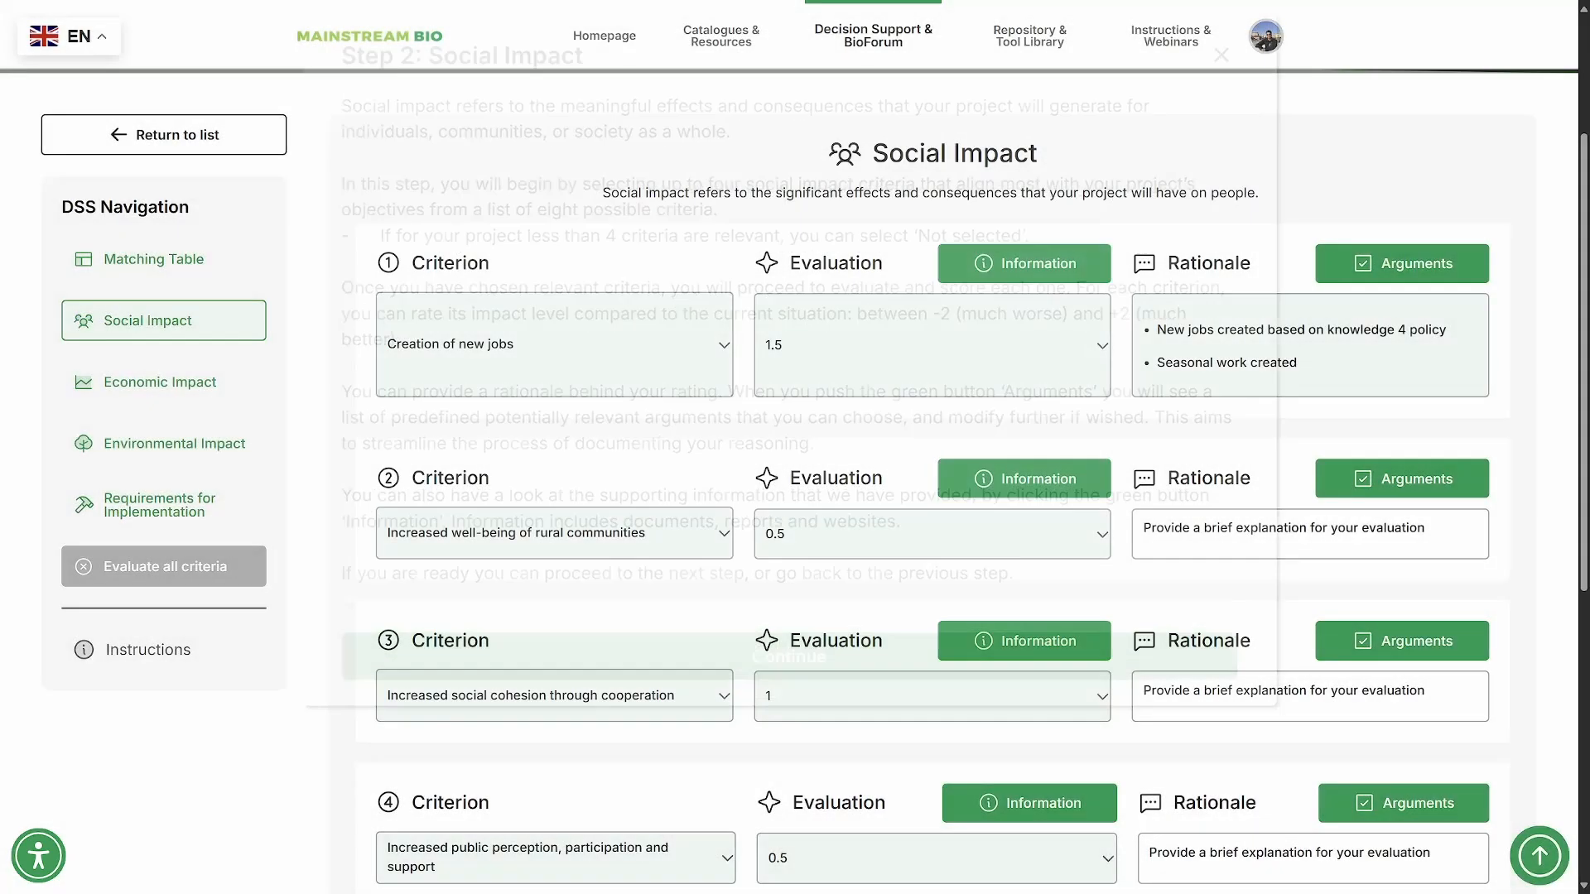
{"action": "left_click", "coordinate": [164, 383]}
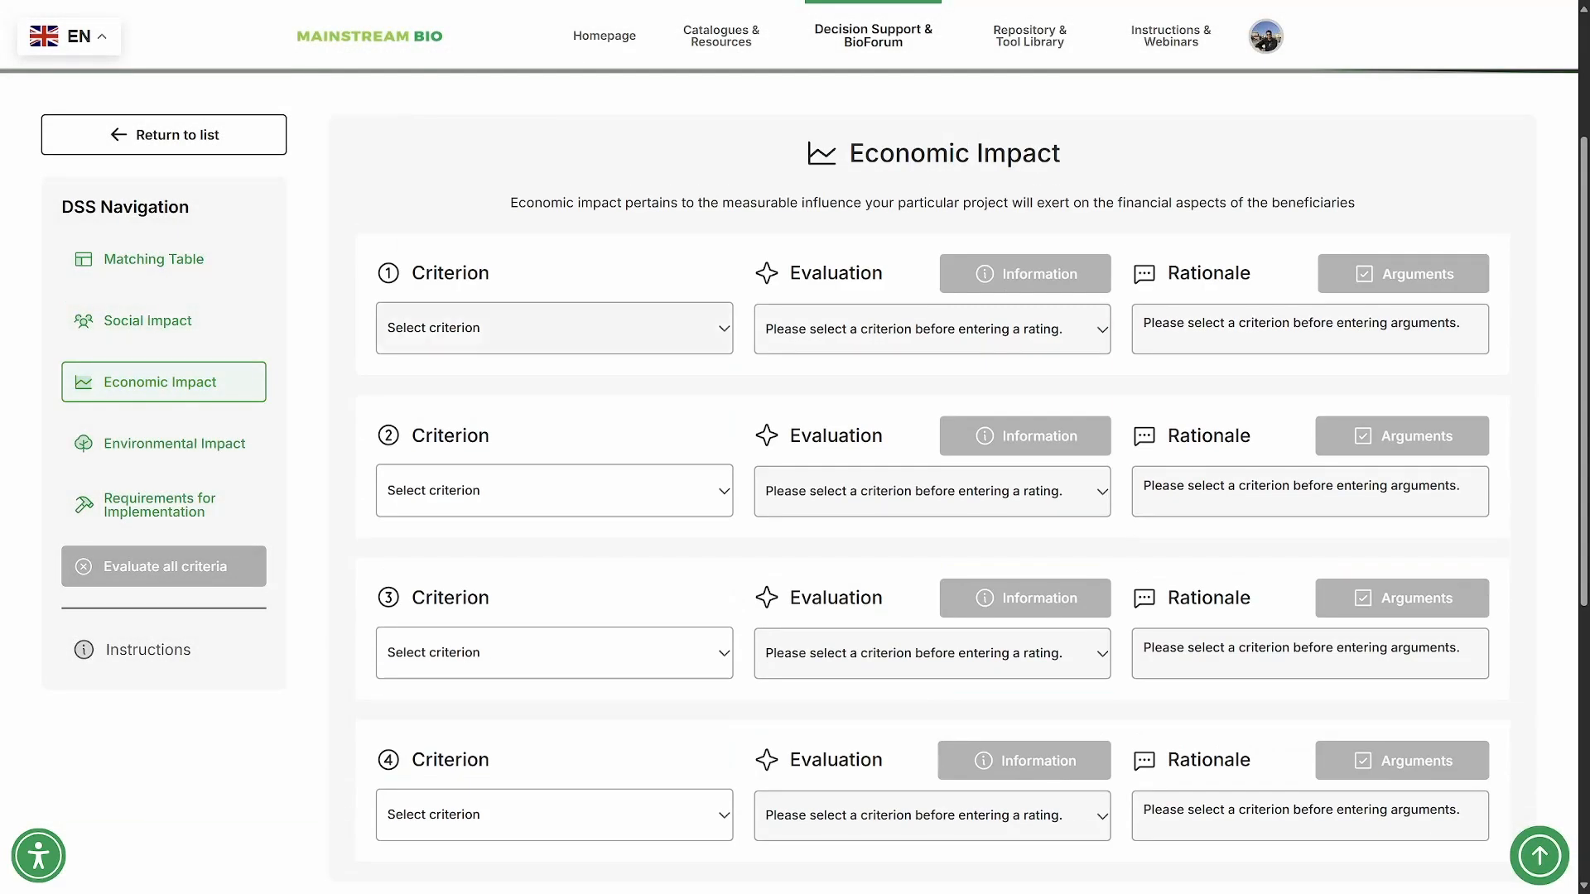
- Select "Increased use of local biomass resources" and "Increased local production for local demand" as the first two economic criteria
{"action": "left_click", "coordinate": [555, 328]}
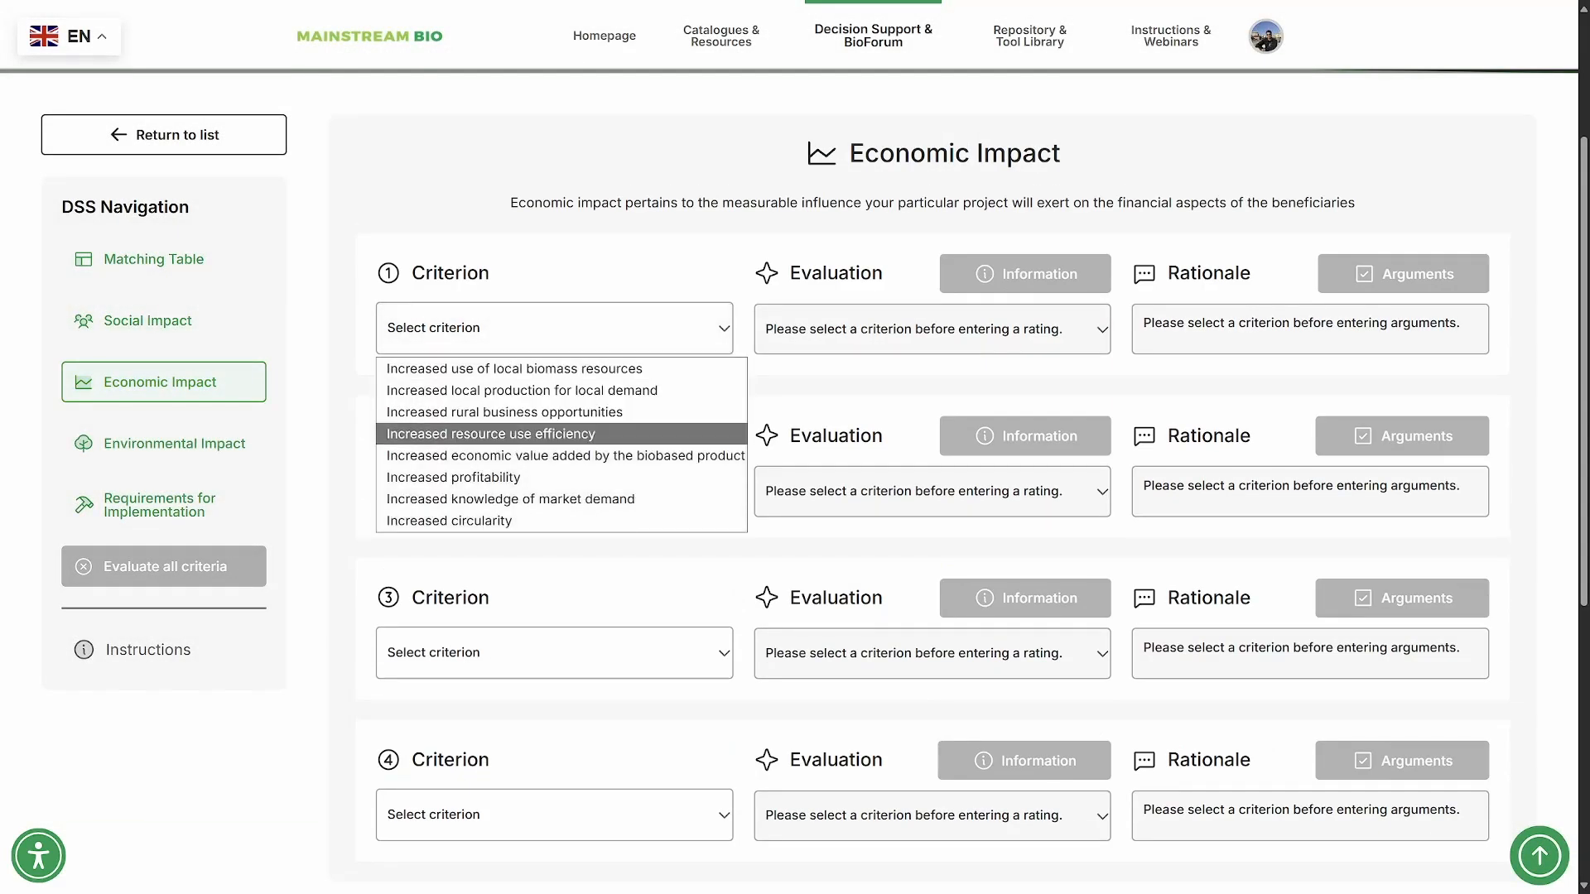
{"action": "left_click", "coordinate": [513, 369]}
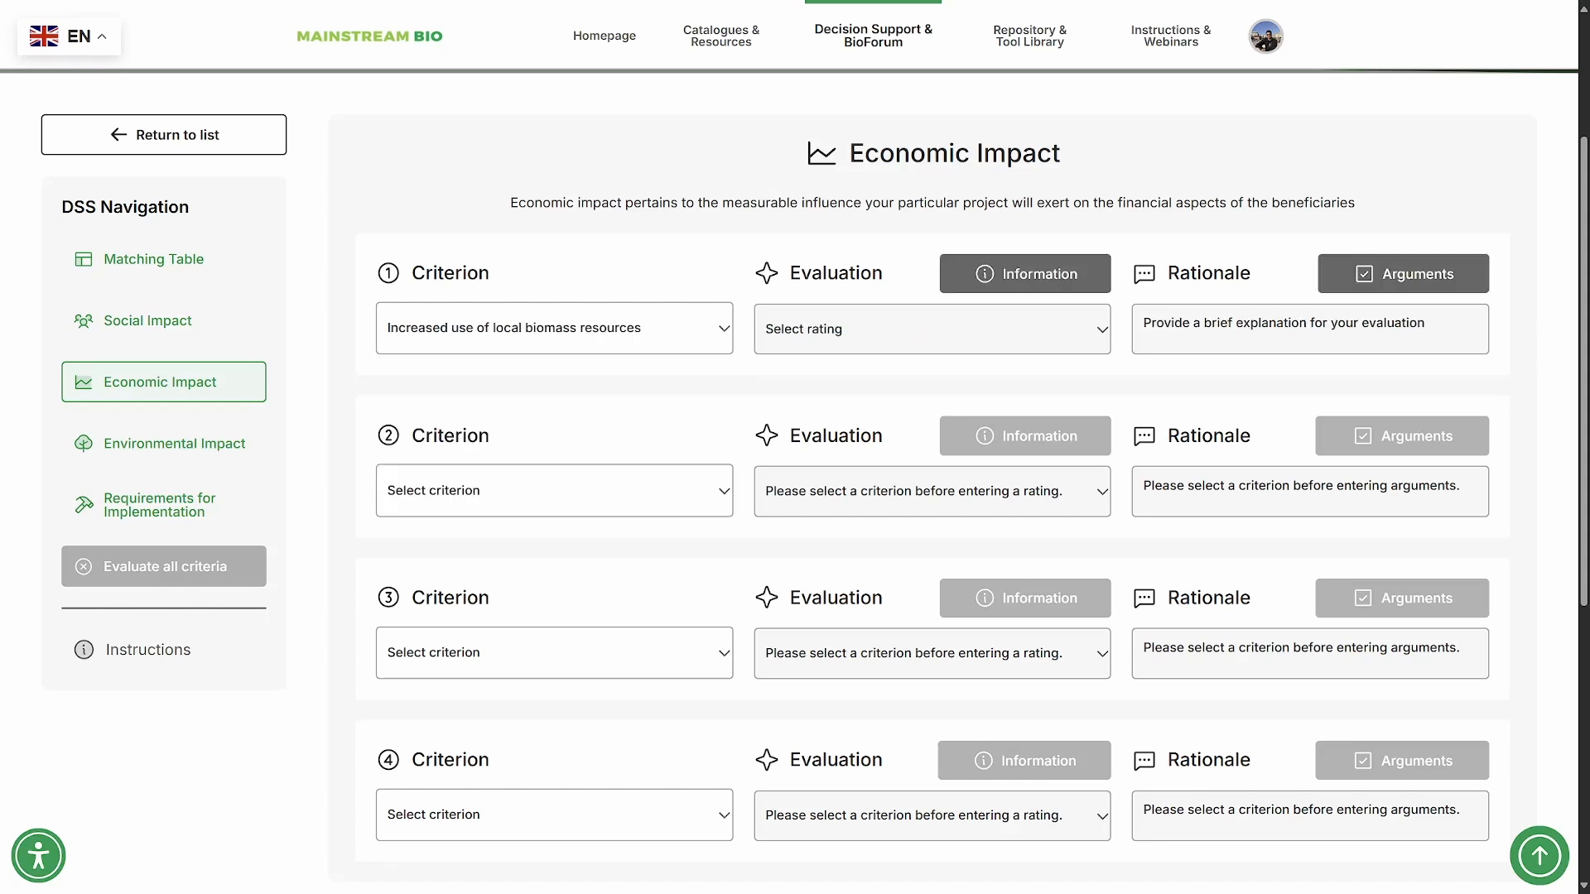
{"action": "left_click", "coordinate": [555, 490]}
{"action": "left_click", "coordinate": [521, 533]}
- Select "Increased rural business opportunities" and "Increased resource use efficiency" as the third and fourth economic criteria
{"action": "left_click", "coordinate": [555, 654]}
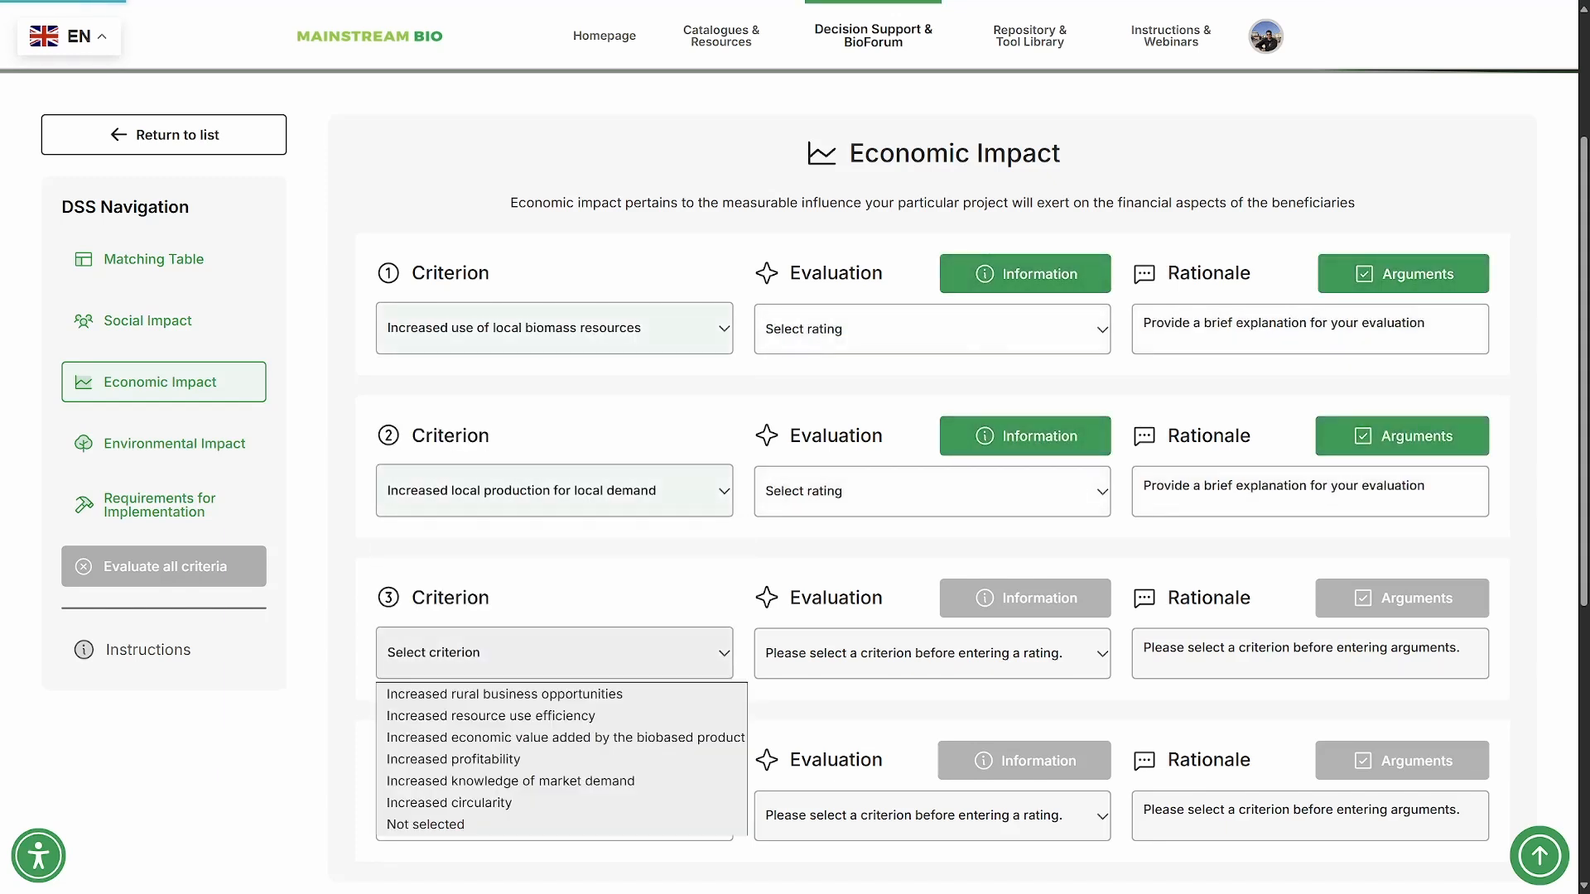
{"action": "left_click", "coordinate": [522, 694]}
{"action": "left_click", "coordinate": [555, 815]}
{"action": "left_click", "coordinate": [497, 655]}
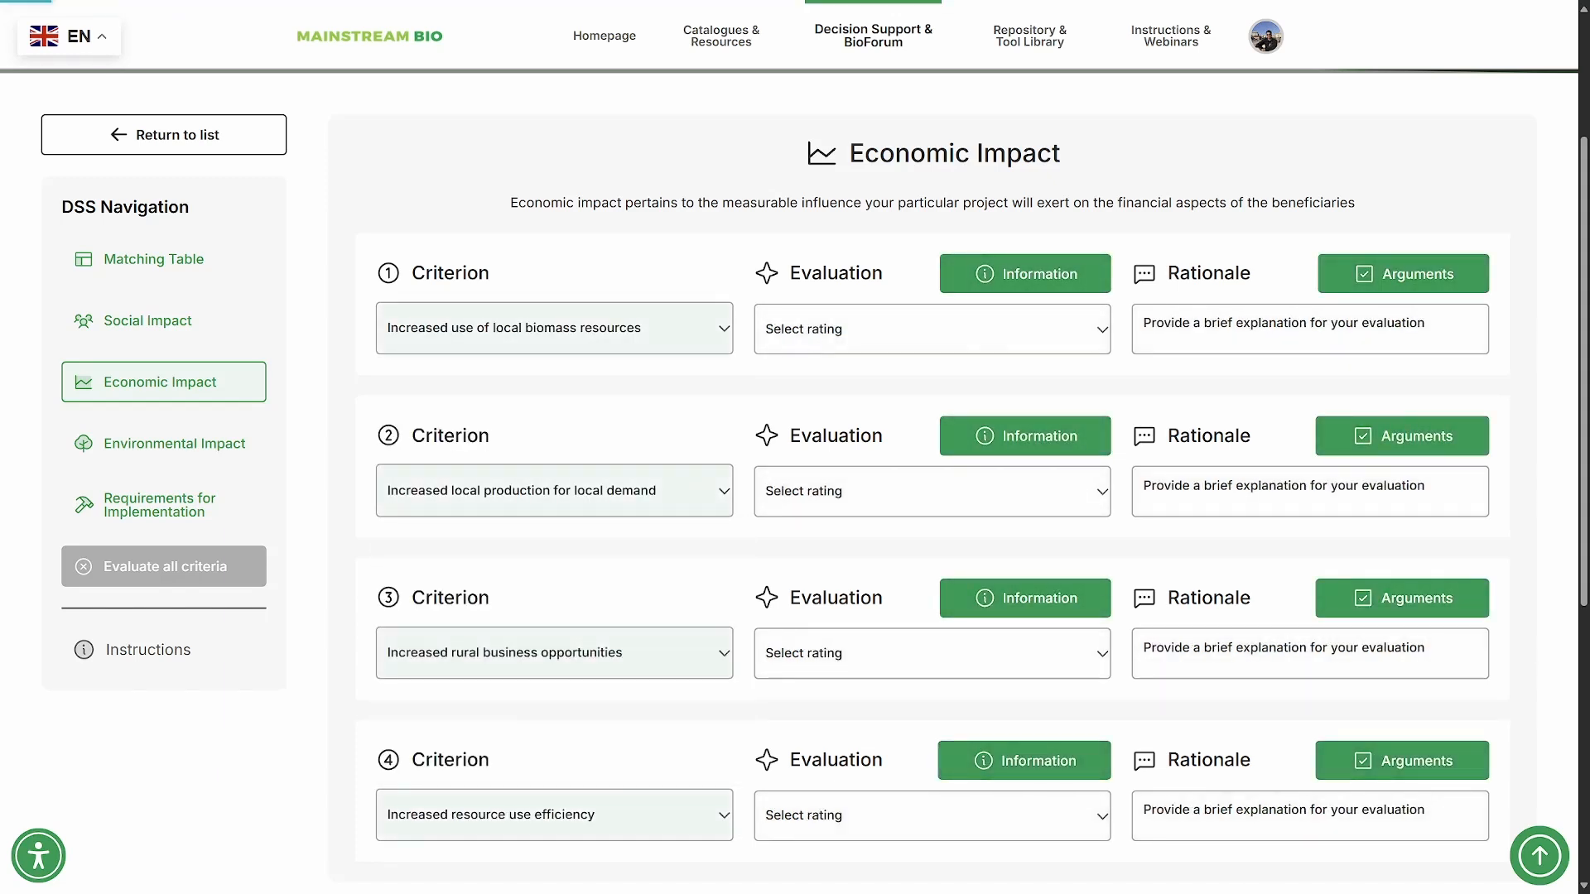
- Rate "Increased use of local biomass resources" 1.5 and "Increased local production for local demand" 2
{"action": "left_click", "coordinate": [932, 329]}
{"action": "left_click", "coordinate": [931, 390]}
{"action": "left_click", "coordinate": [932, 491]}
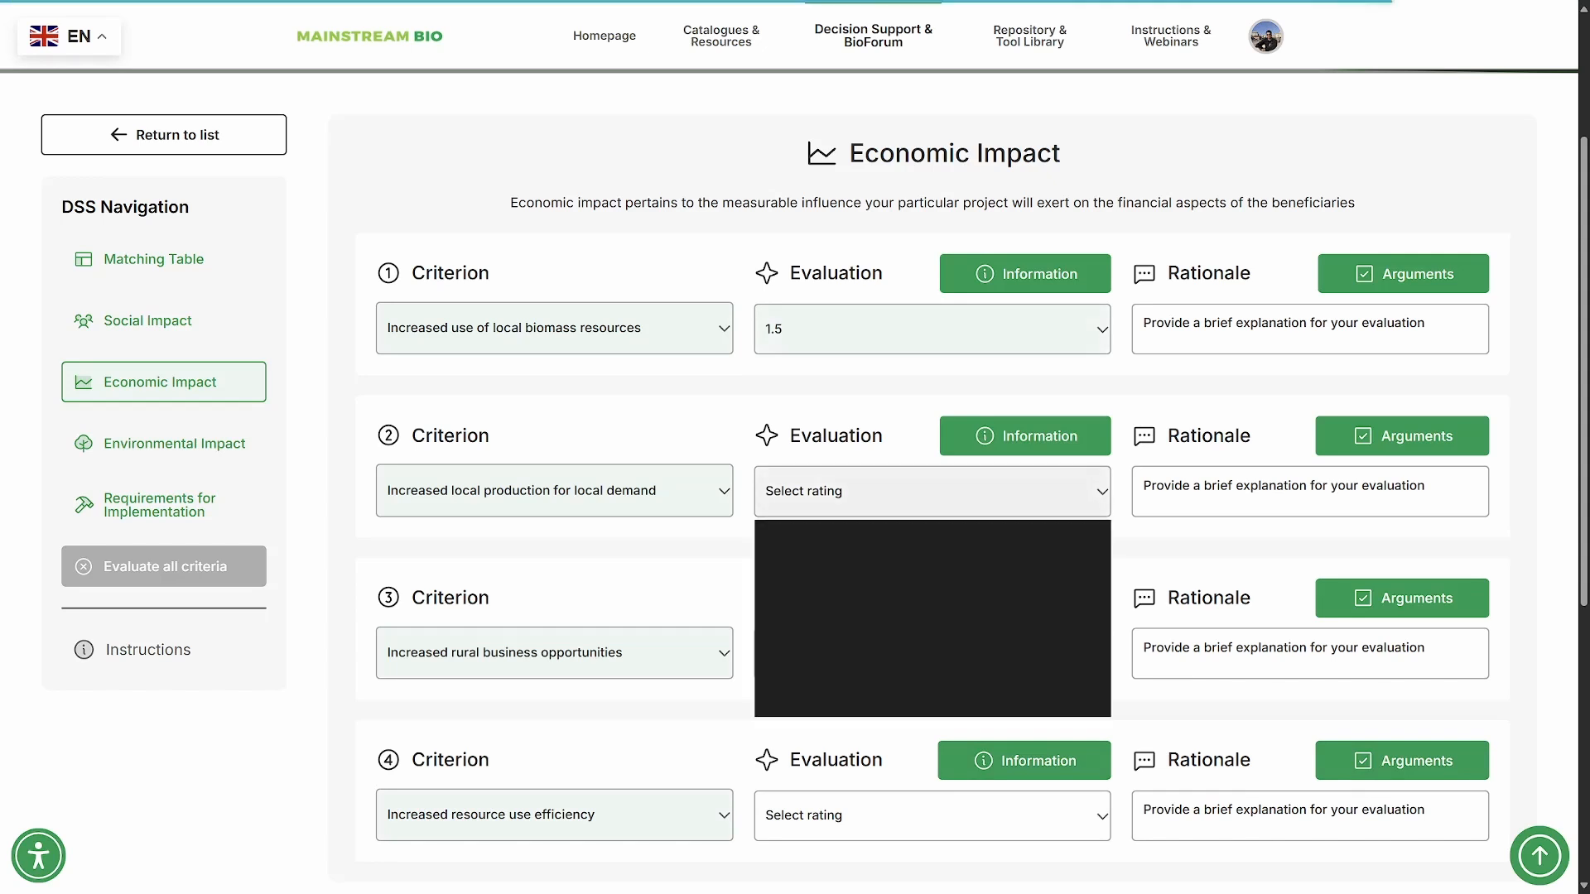
{"action": "left_click", "coordinate": [931, 531]}
- Rate "Increased rural business opportunities" 0.5 and "Increased resource use efficiency" 1
{"action": "left_click", "coordinate": [931, 653]}
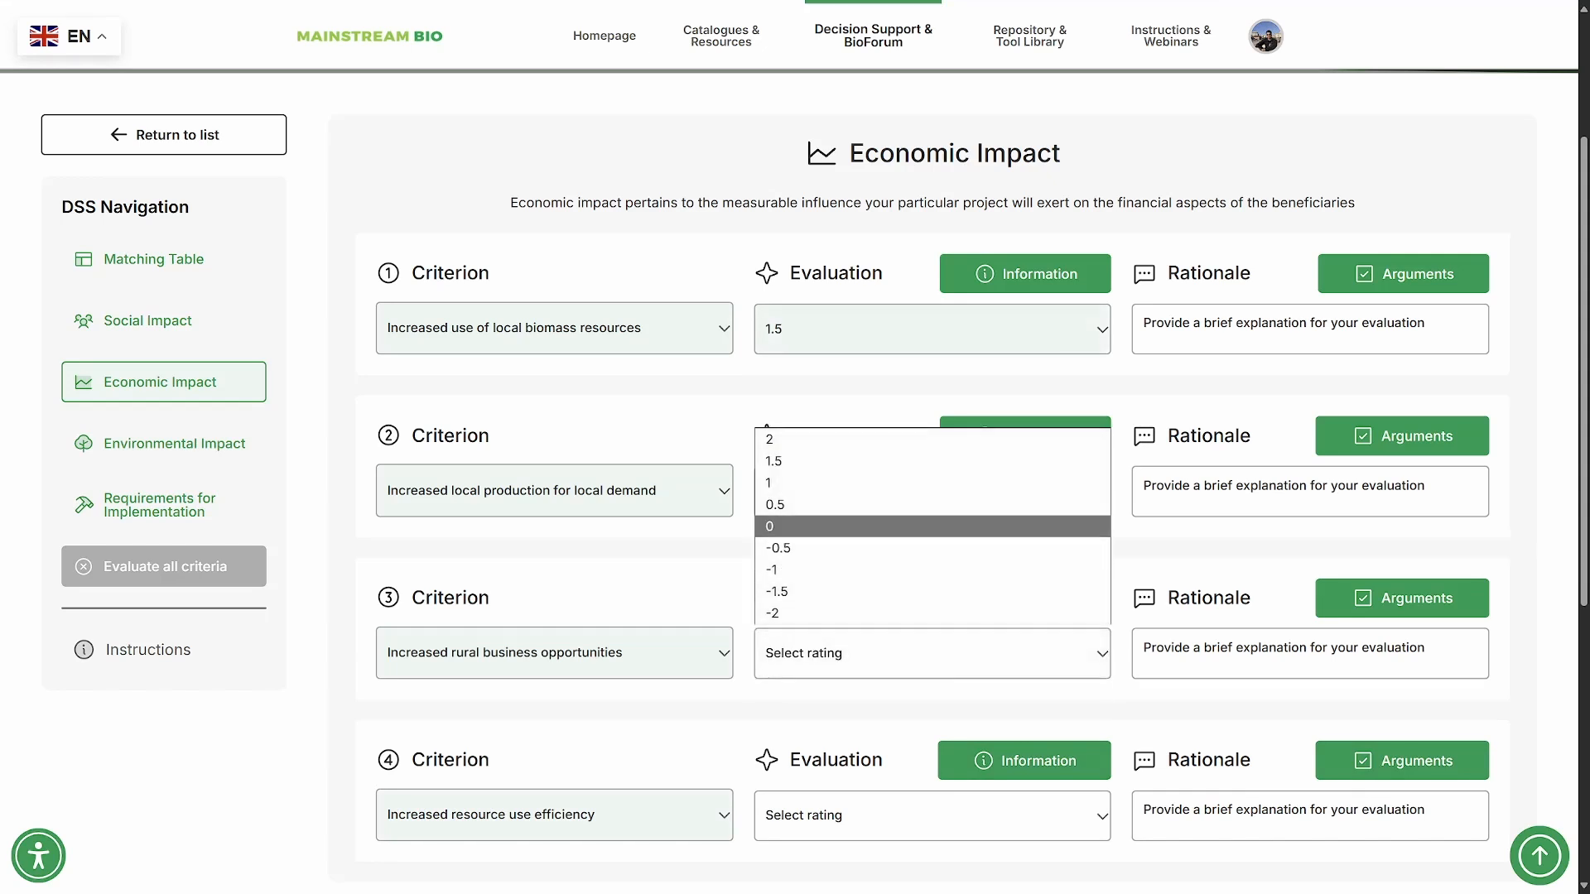
{"action": "left_click", "coordinate": [932, 526]}
{"action": "left_click", "coordinate": [932, 653]}
{"action": "left_click", "coordinate": [931, 505]}
{"action": "scroll", "coordinate": [931, 538], "scroll_direction": "down", "scroll_amount": 2}
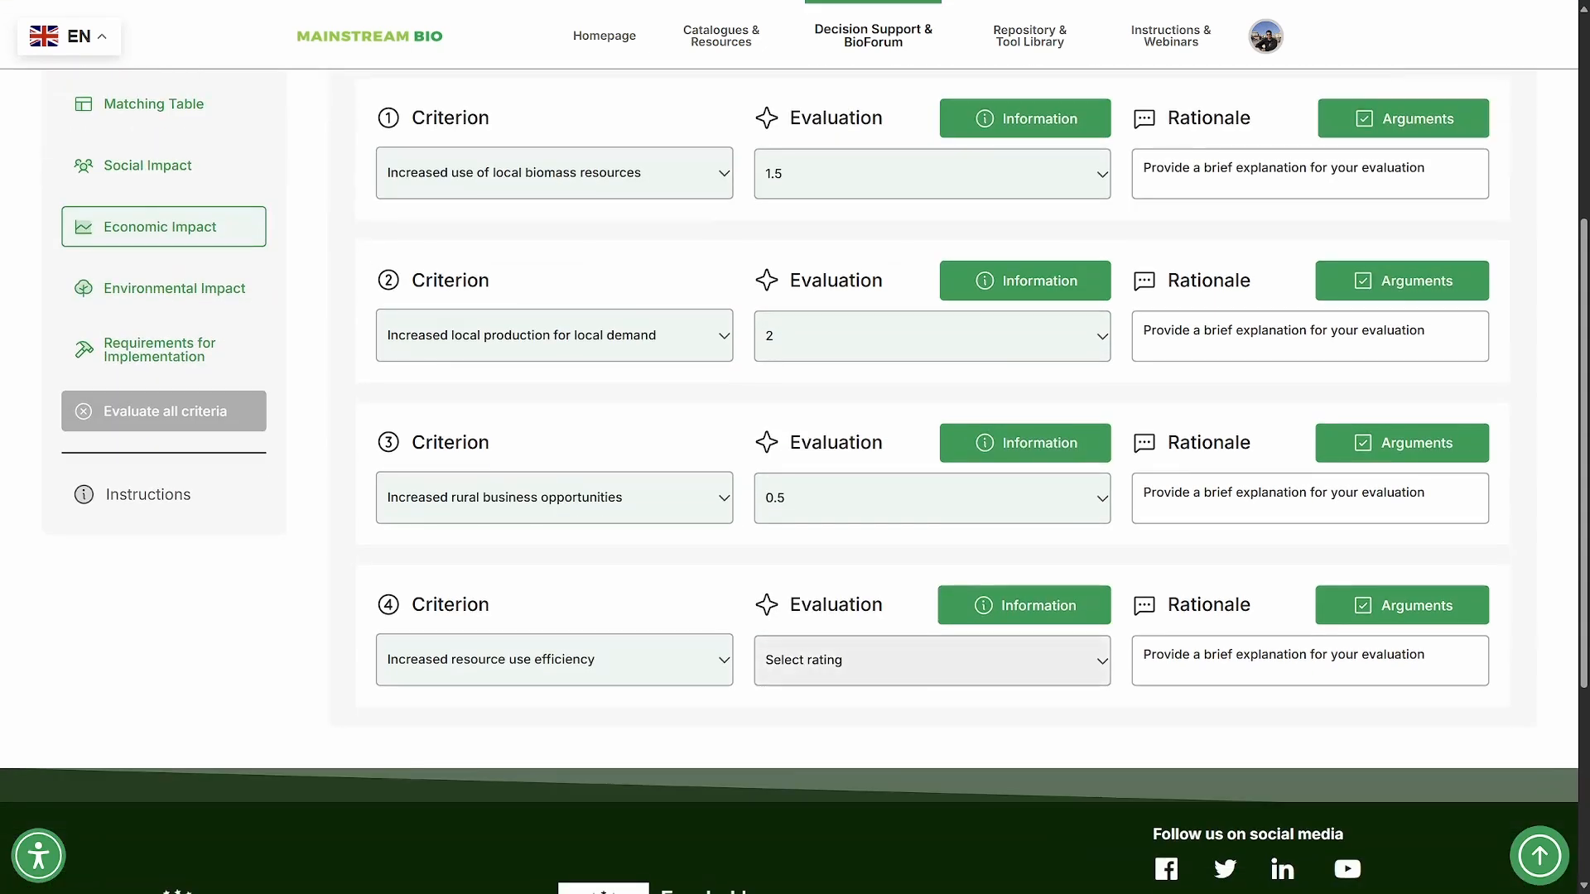
{"action": "left_click", "coordinate": [932, 660]}
{"action": "left_click", "coordinate": [931, 490]}
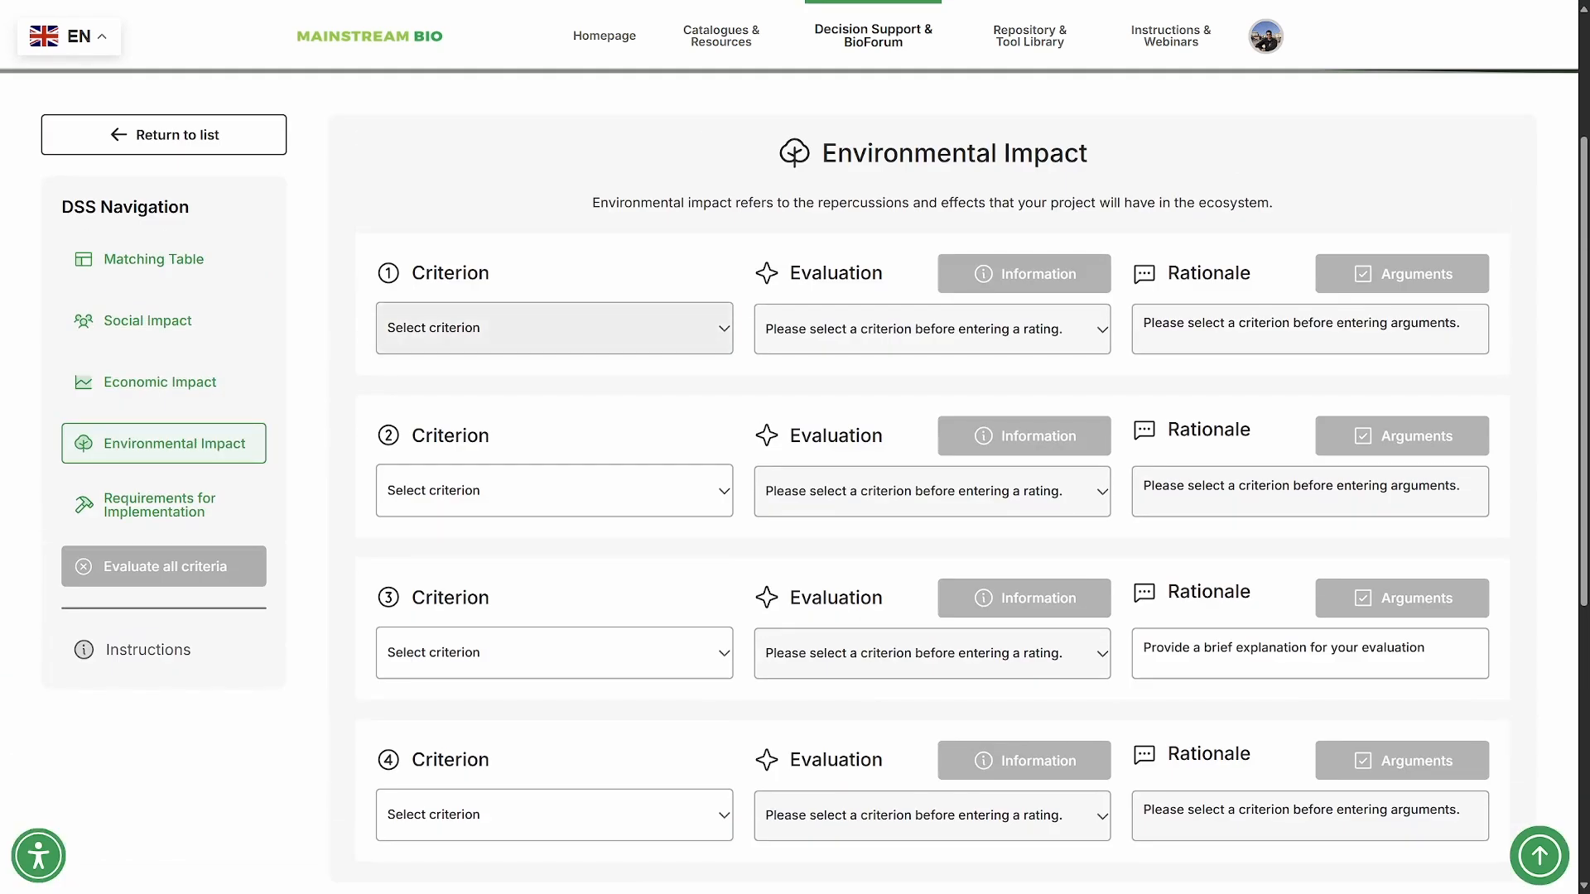
- Select the environmental criteria "Improvement of soil quality", "Improvement of air quality", "Improvement of water quality" and "Improvement of biodiversity"
{"action": "left_click", "coordinate": [554, 329]}
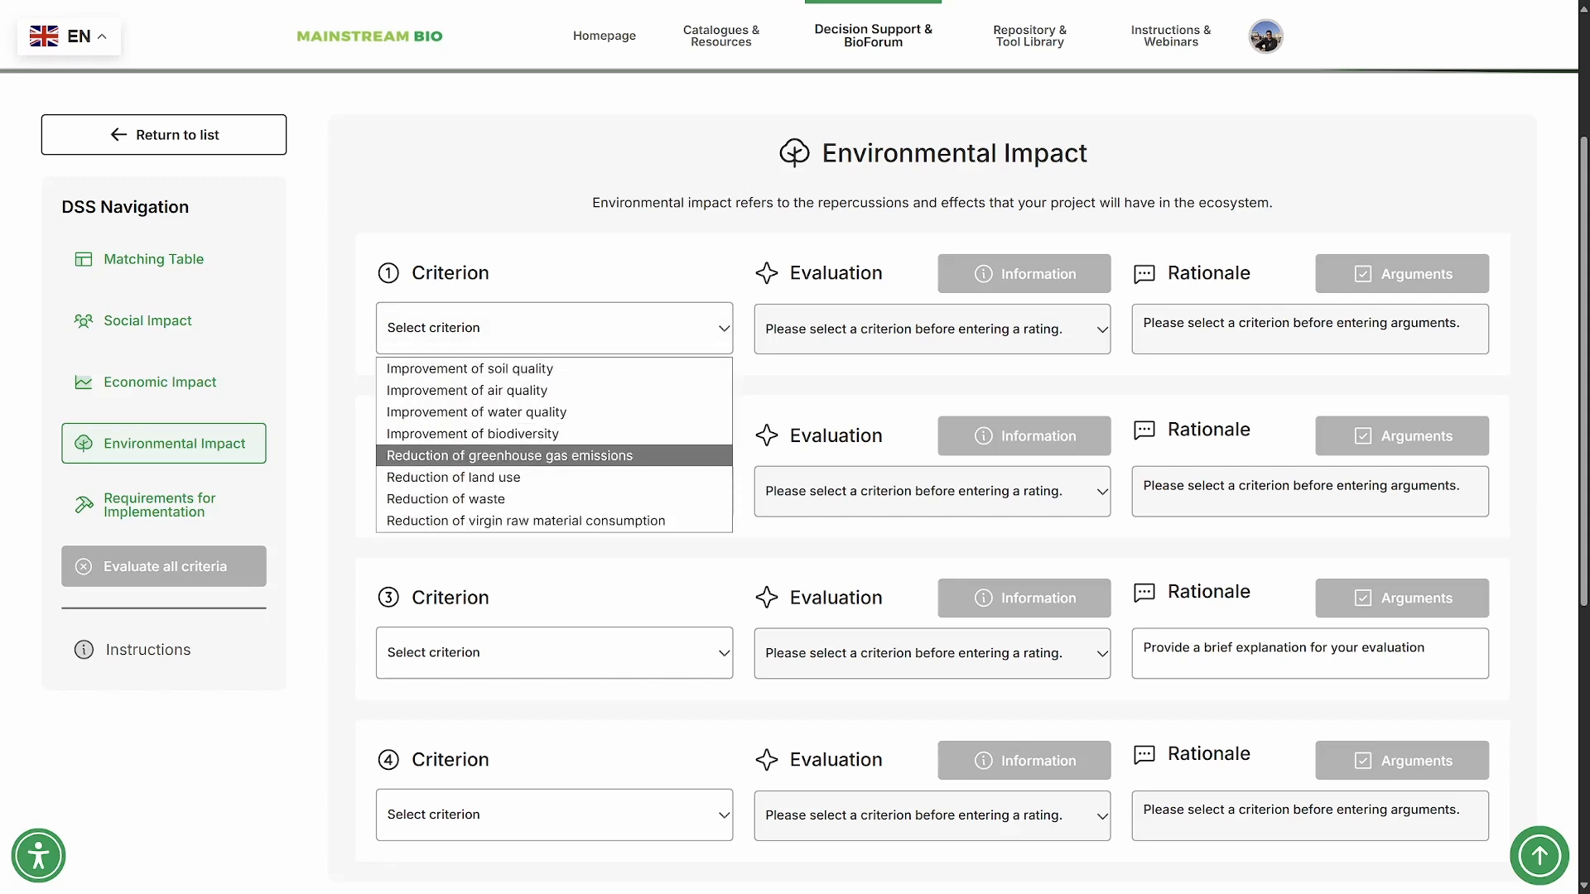
{"action": "left_click", "coordinate": [554, 369]}
{"action": "left_click", "coordinate": [554, 491]}
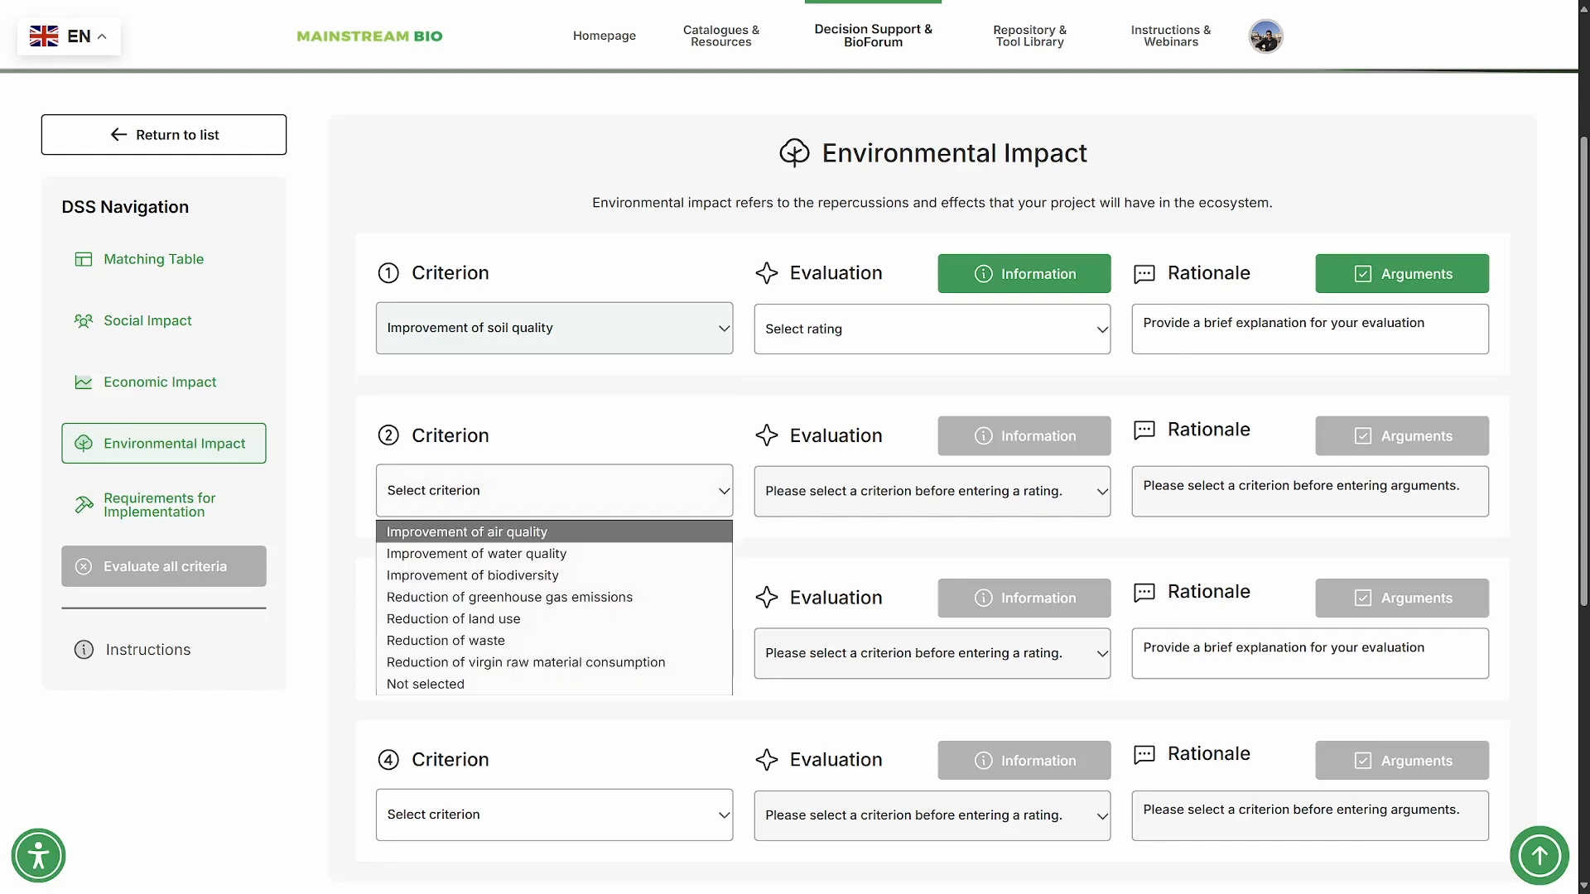
{"action": "left_click", "coordinate": [467, 531]}
{"action": "left_click", "coordinate": [554, 653]}
{"action": "left_click", "coordinate": [476, 692]}
{"action": "left_click", "coordinate": [554, 653]}
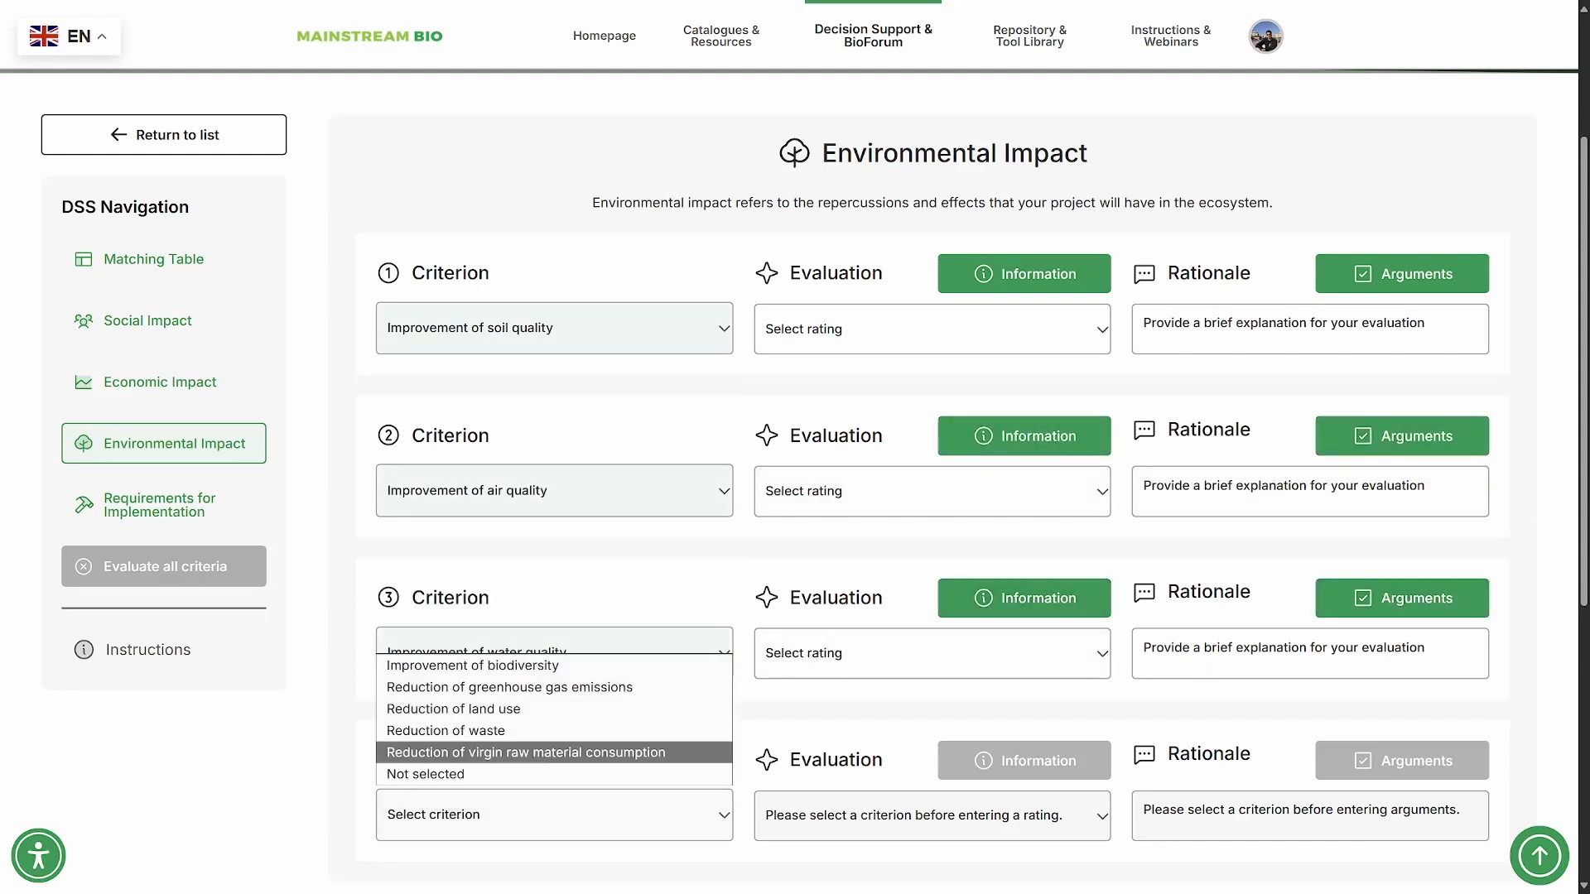
{"action": "left_click", "coordinate": [472, 665]}
- Rate the environmental criteria: soil quality 0.5, air quality 1, water quality 0.5 and biodiversity 1.5
{"action": "left_click", "coordinate": [932, 329]}
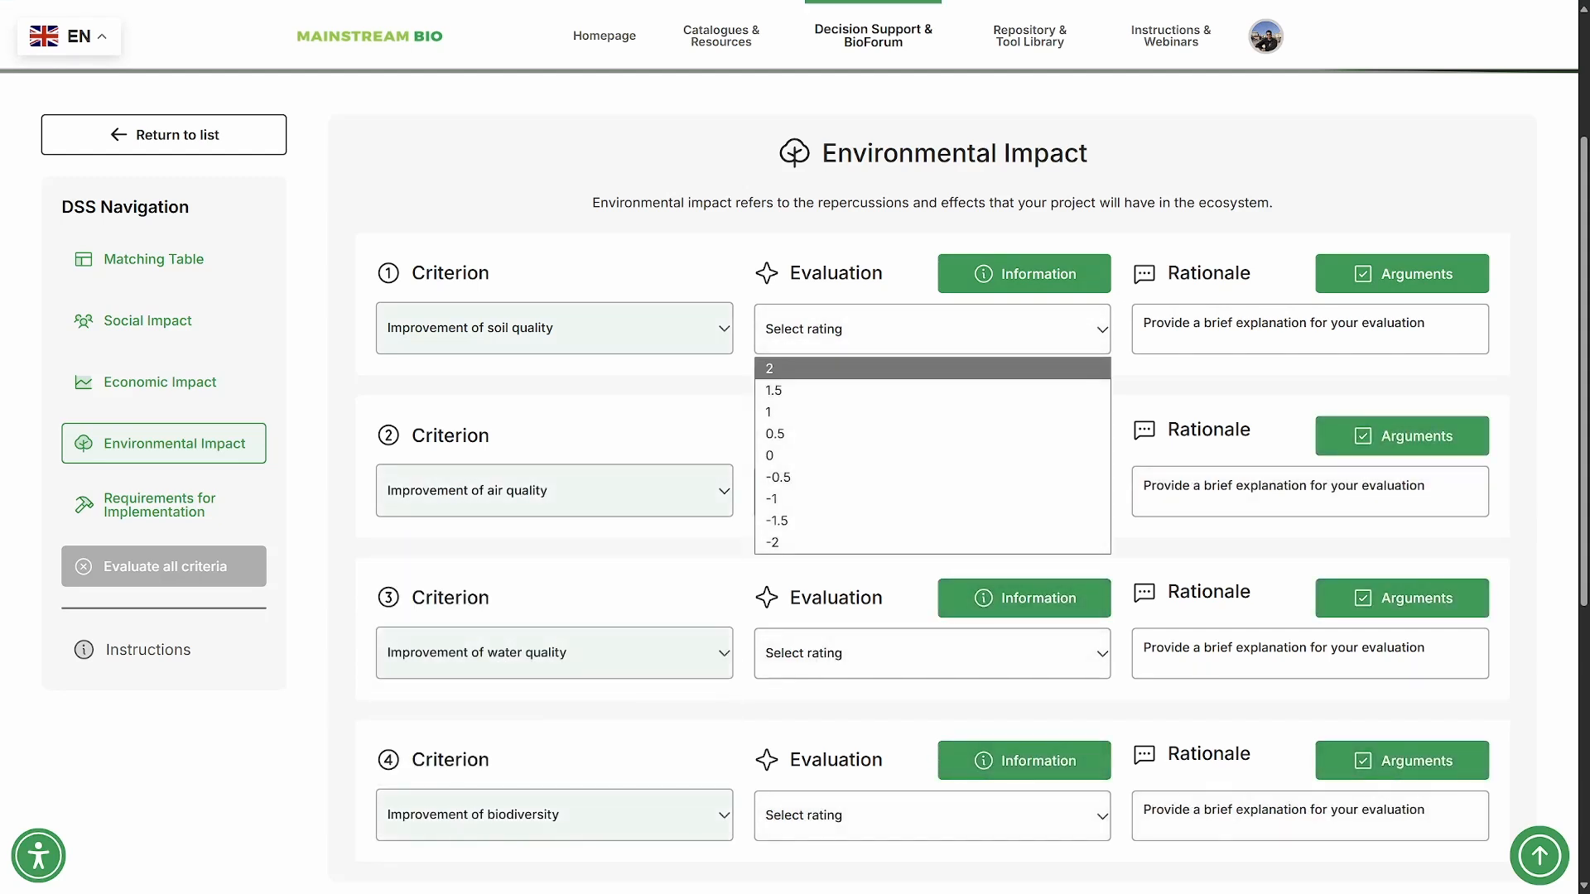
{"action": "left_click", "coordinate": [932, 433]}
{"action": "left_click", "coordinate": [931, 491]}
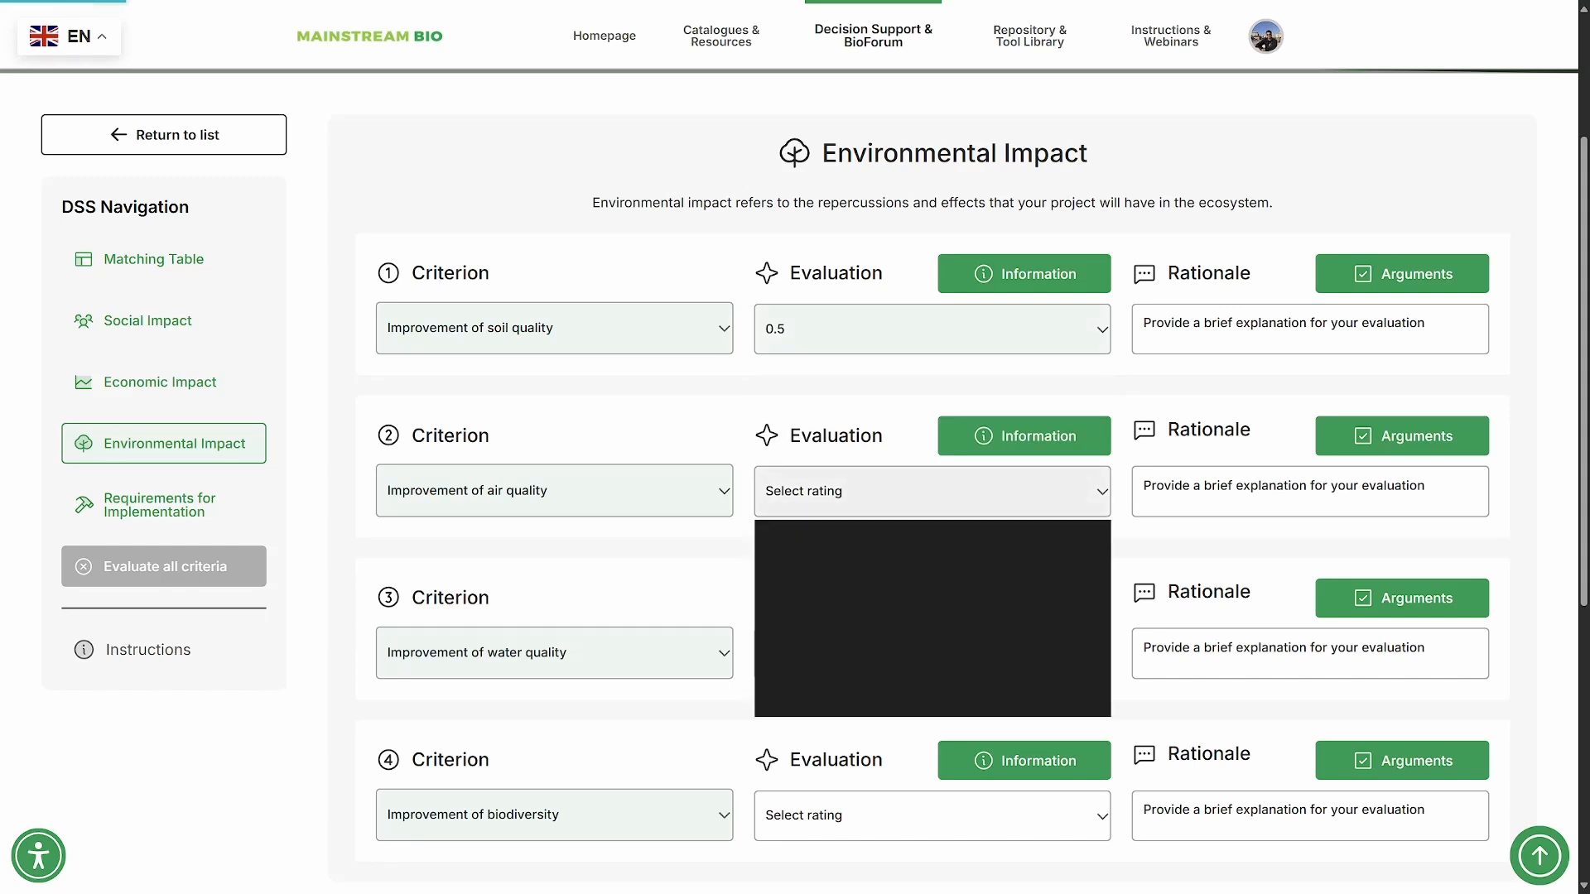
{"action": "left_click", "coordinate": [931, 575]}
{"action": "left_click", "coordinate": [932, 652]}
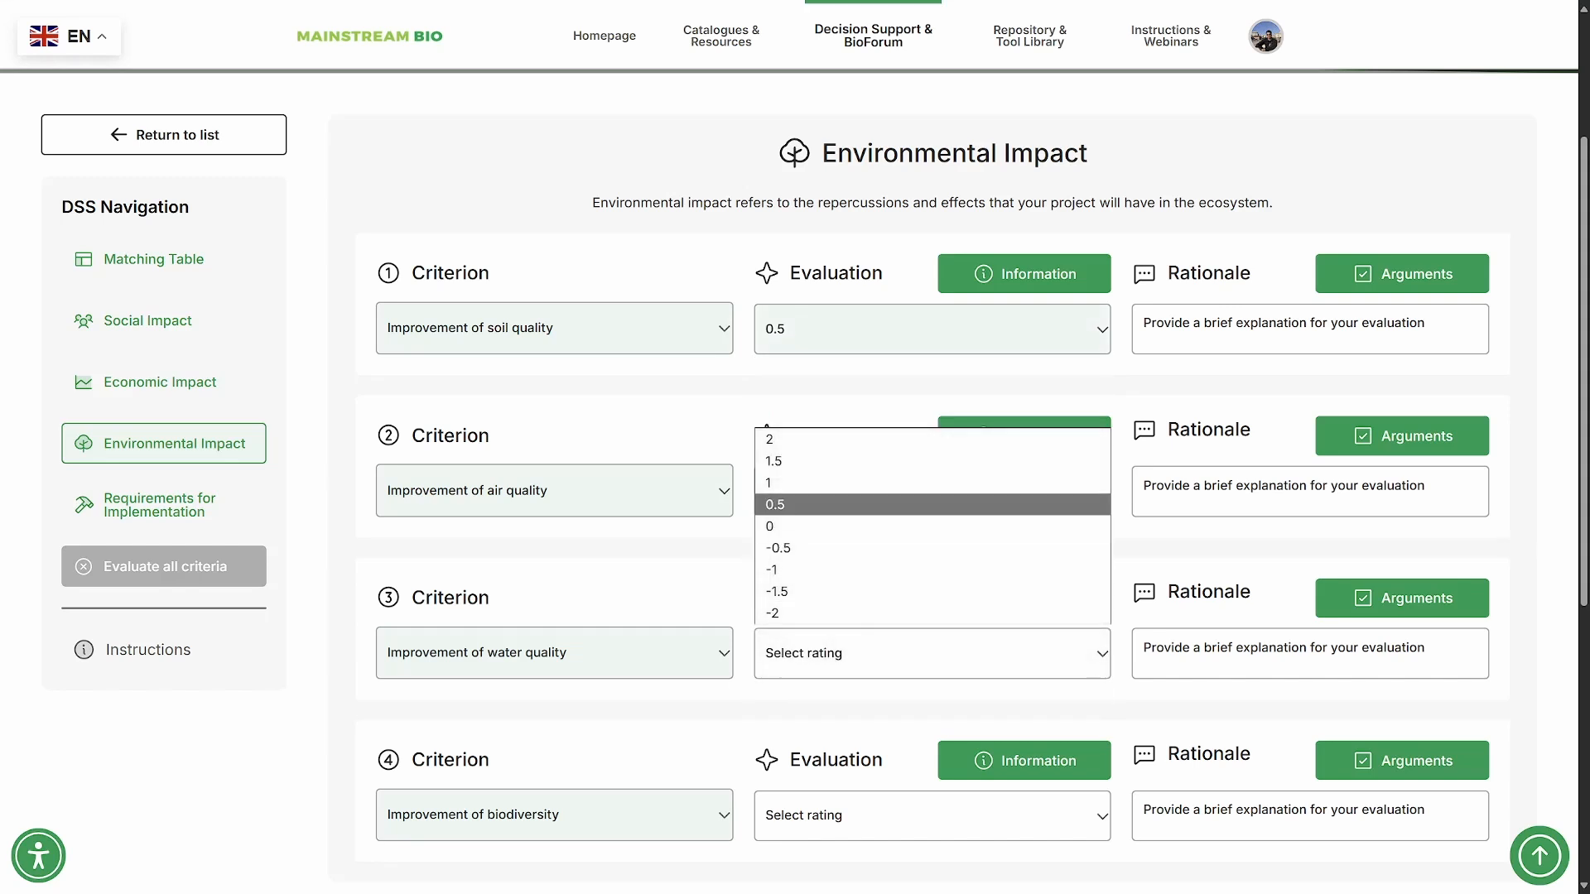
{"action": "left_click", "coordinate": [931, 504]}
{"action": "left_click", "coordinate": [931, 816]}
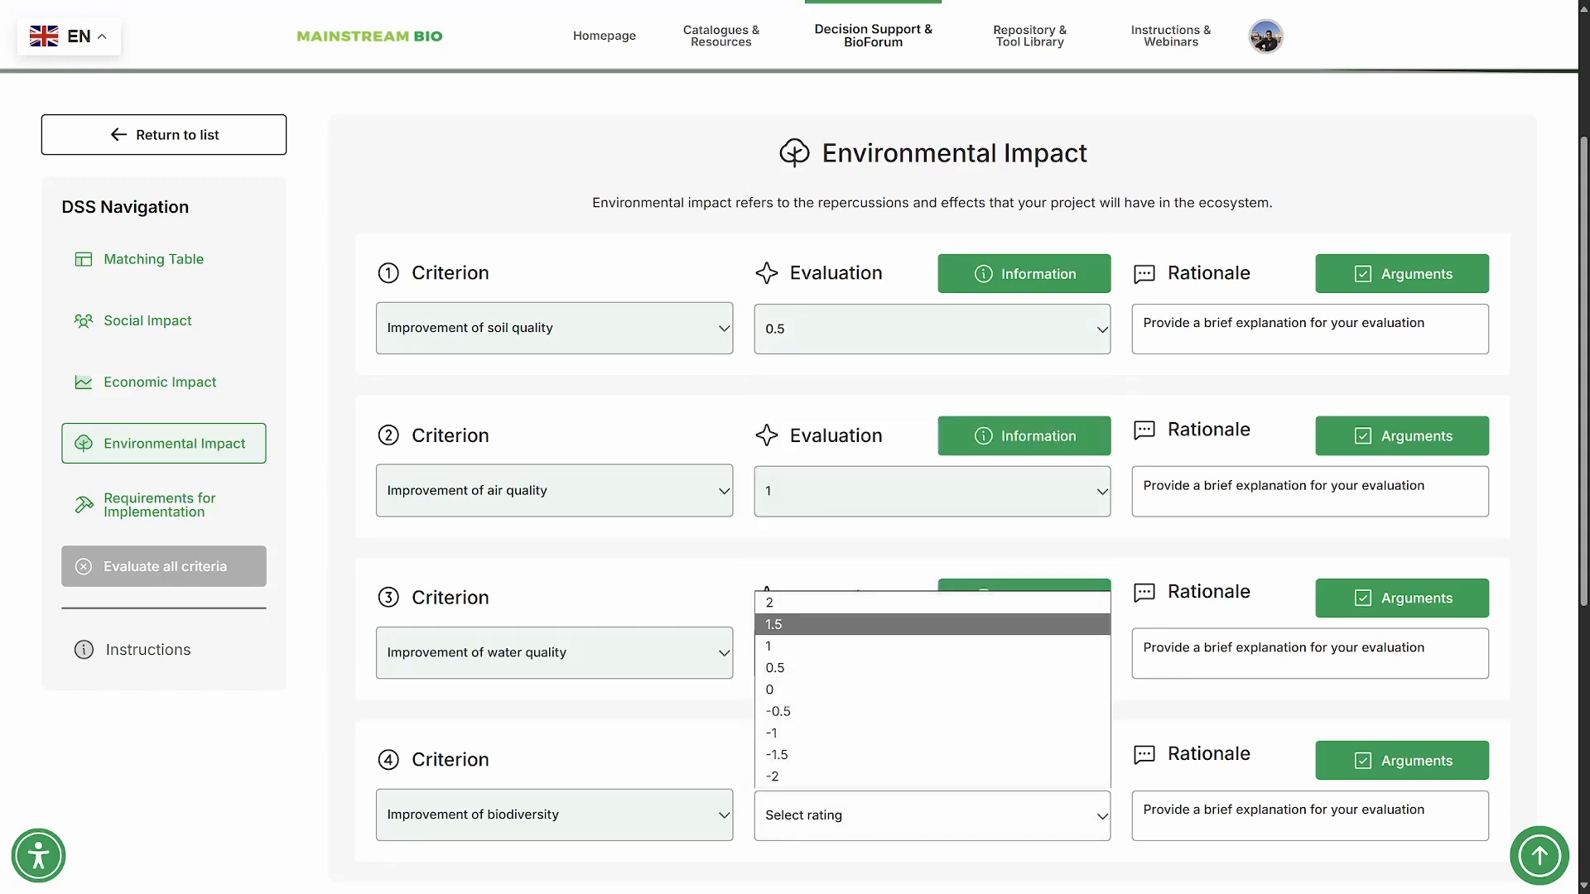
{"action": "left_click", "coordinate": [932, 624]}
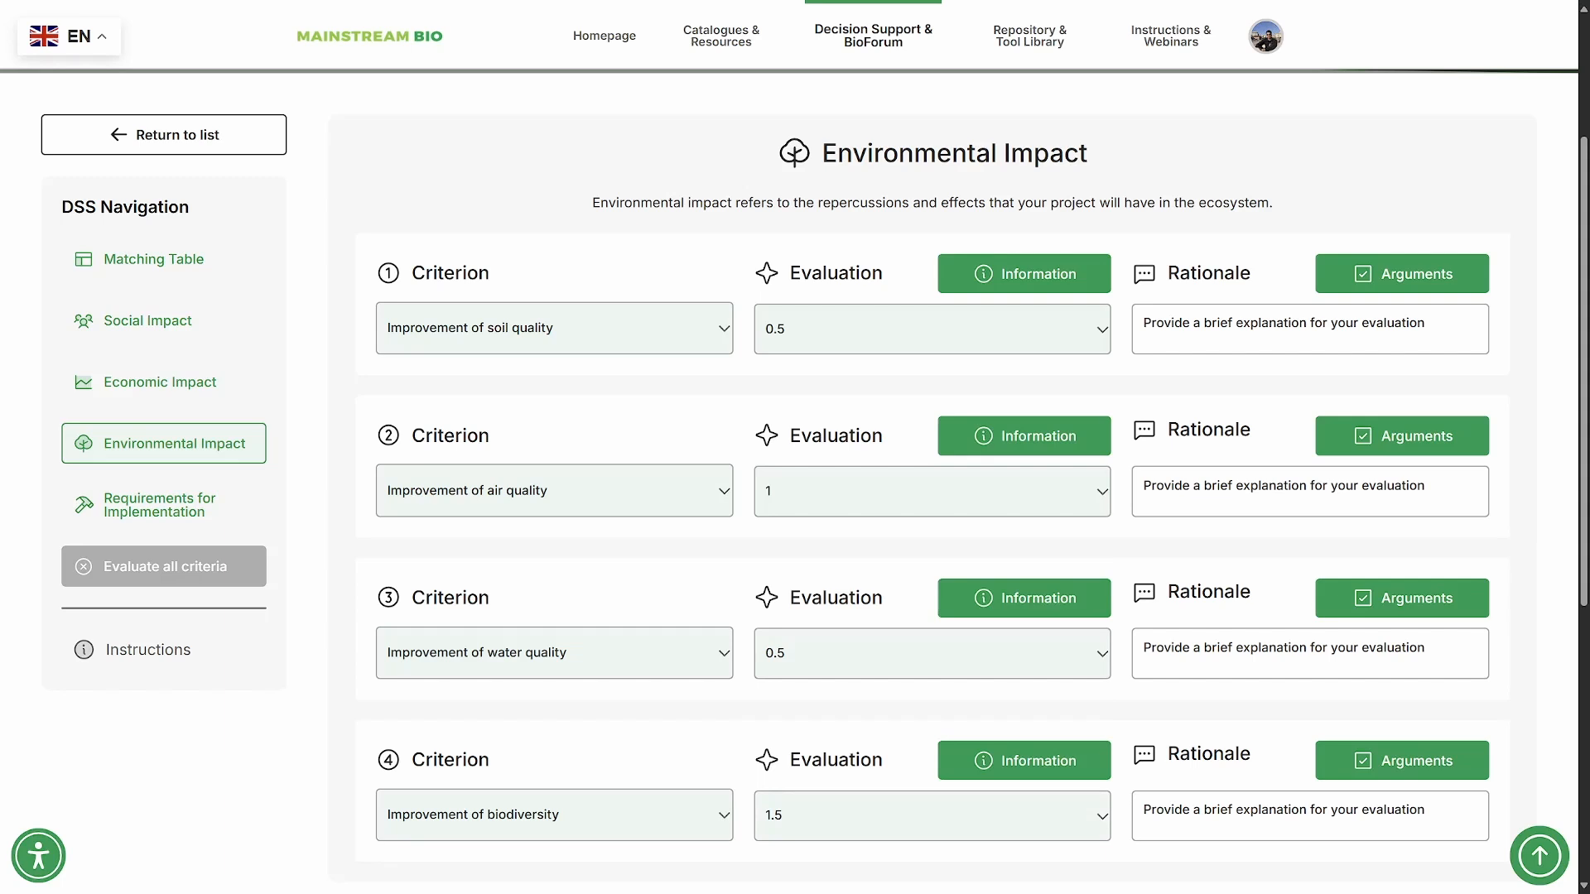
- In Requirements for Implementation, select "Presence of sufficient biomass feedstocks" and "Presence of required proven technologies" as the first two criteria
{"action": "left_click", "coordinate": [164, 504]}
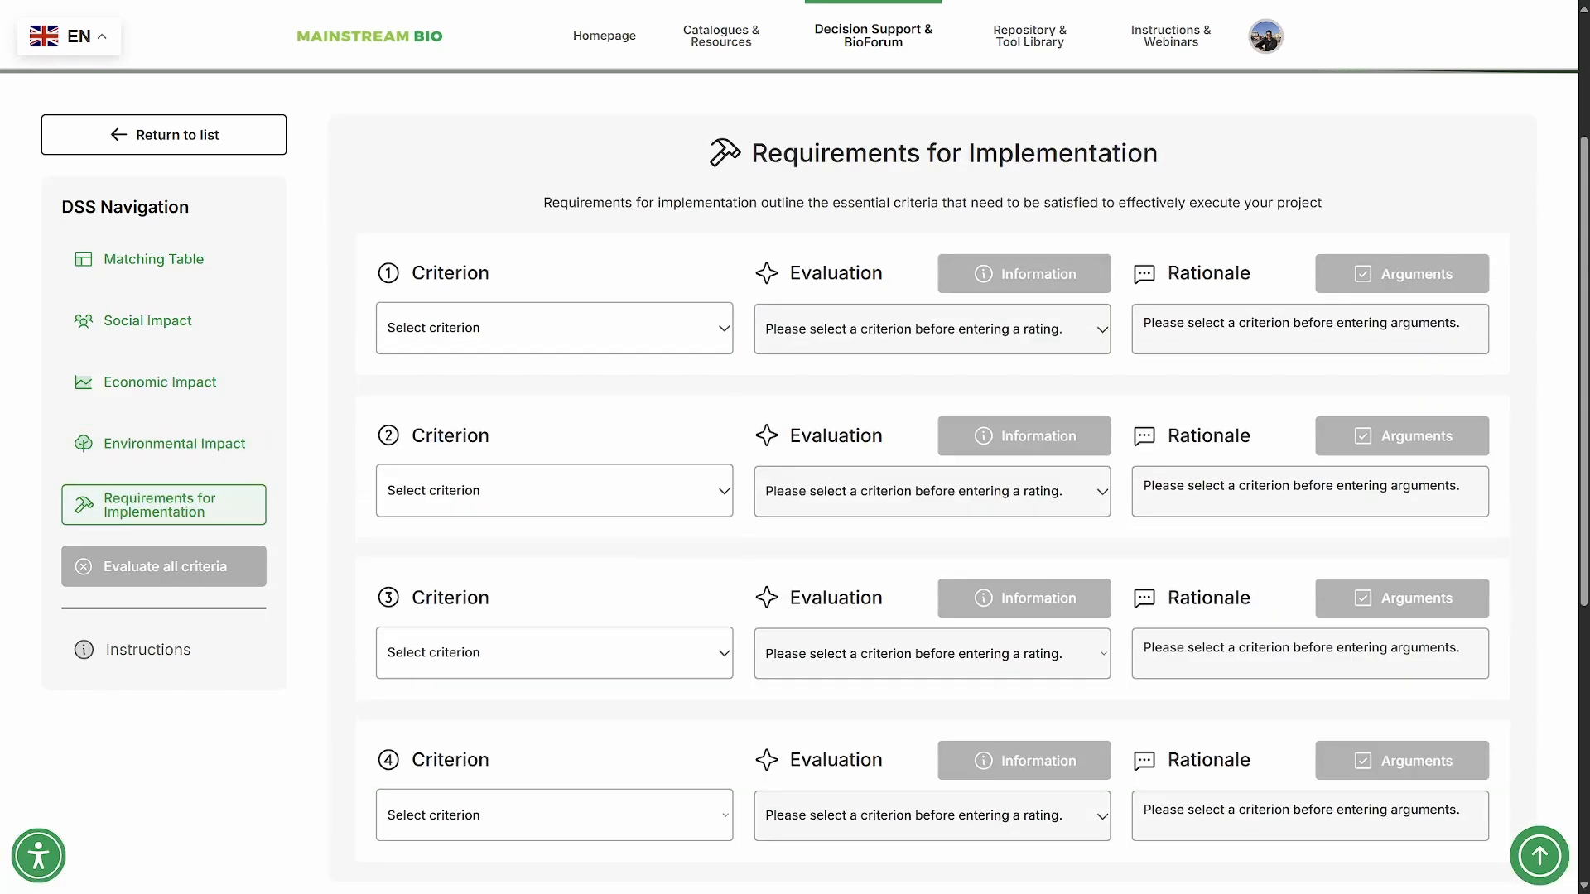
{"action": "left_click", "coordinate": [554, 329]}
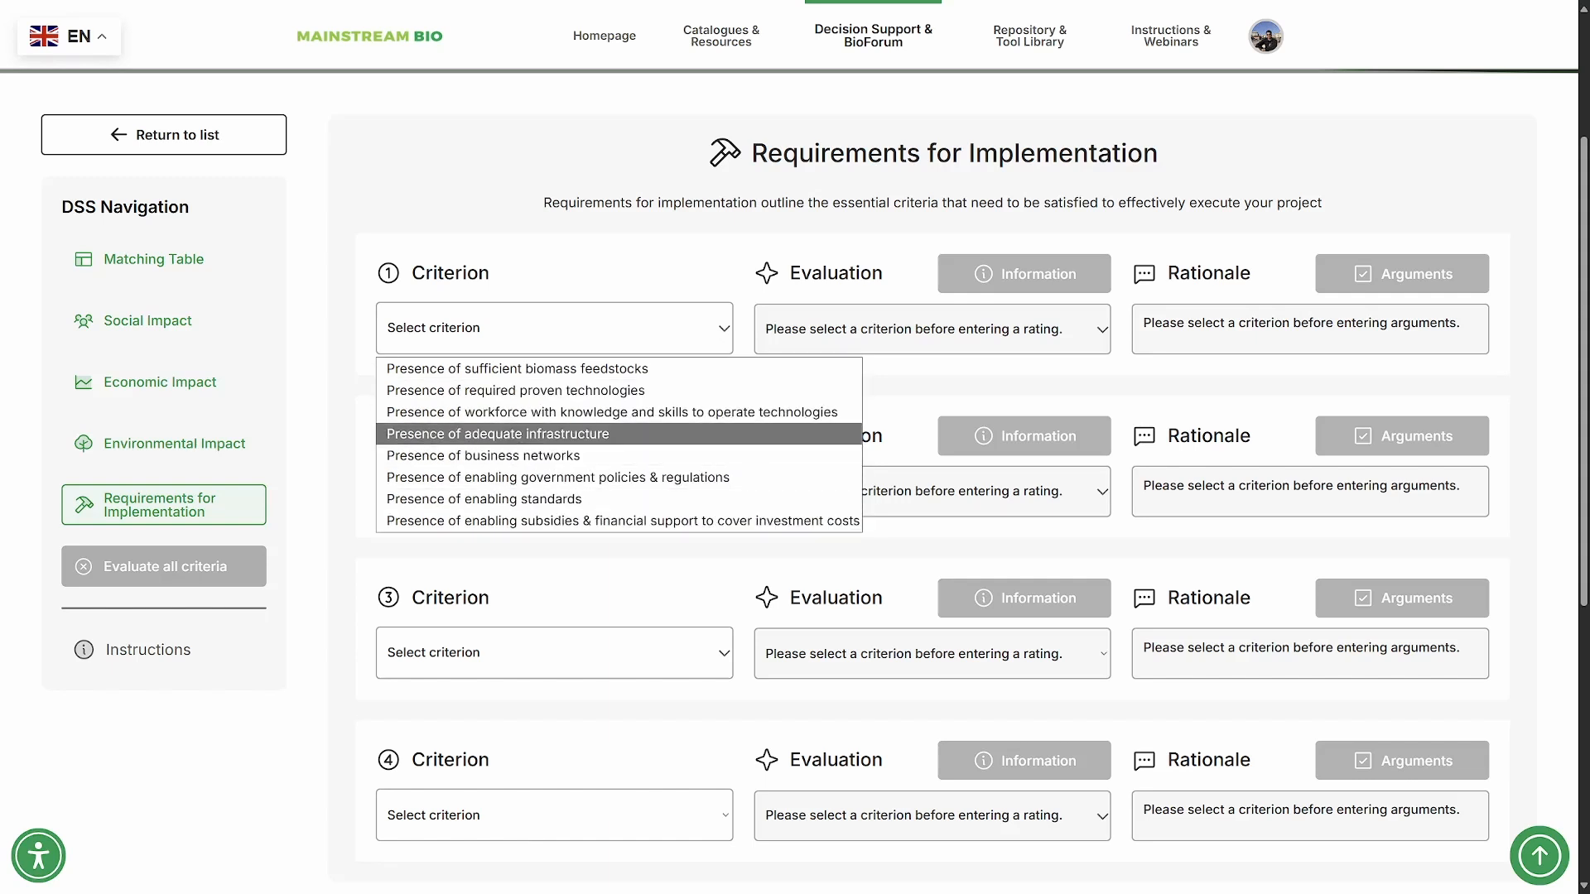
{"action": "left_click", "coordinate": [516, 367]}
{"action": "left_click", "coordinate": [554, 490]}
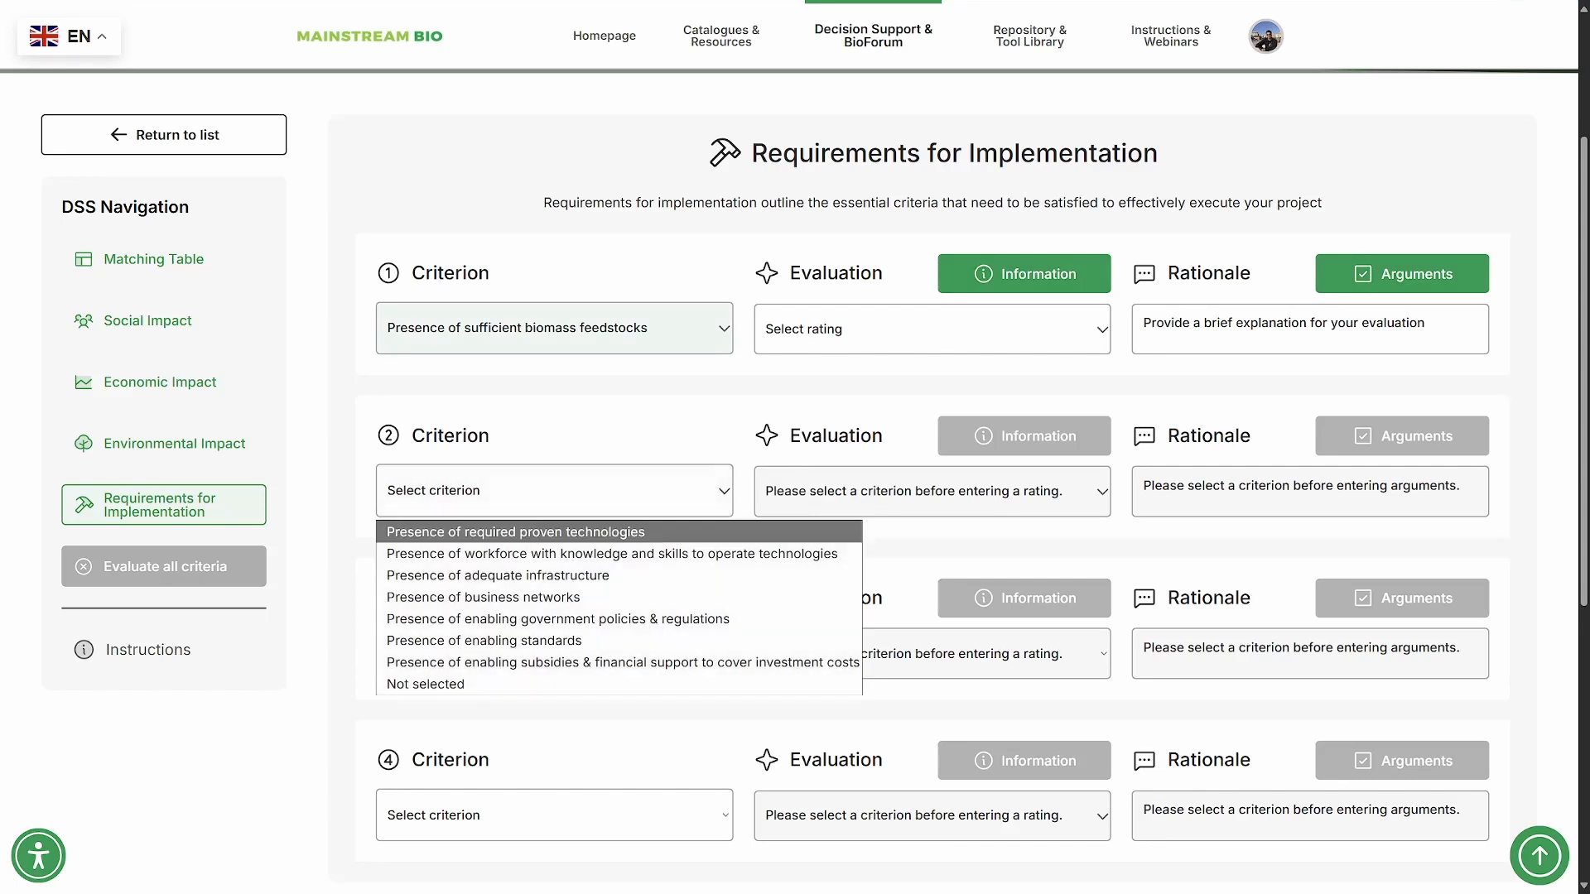
{"action": "left_click", "coordinate": [515, 531]}
- Select "Presence of workforce with knowledge and skills to operate technologies" and "Presence of adequate infrastructure" as the third and fourth implementation criteria
{"action": "left_click", "coordinate": [554, 652]}
{"action": "left_click", "coordinate": [513, 693]}
{"action": "left_click", "coordinate": [554, 646]}
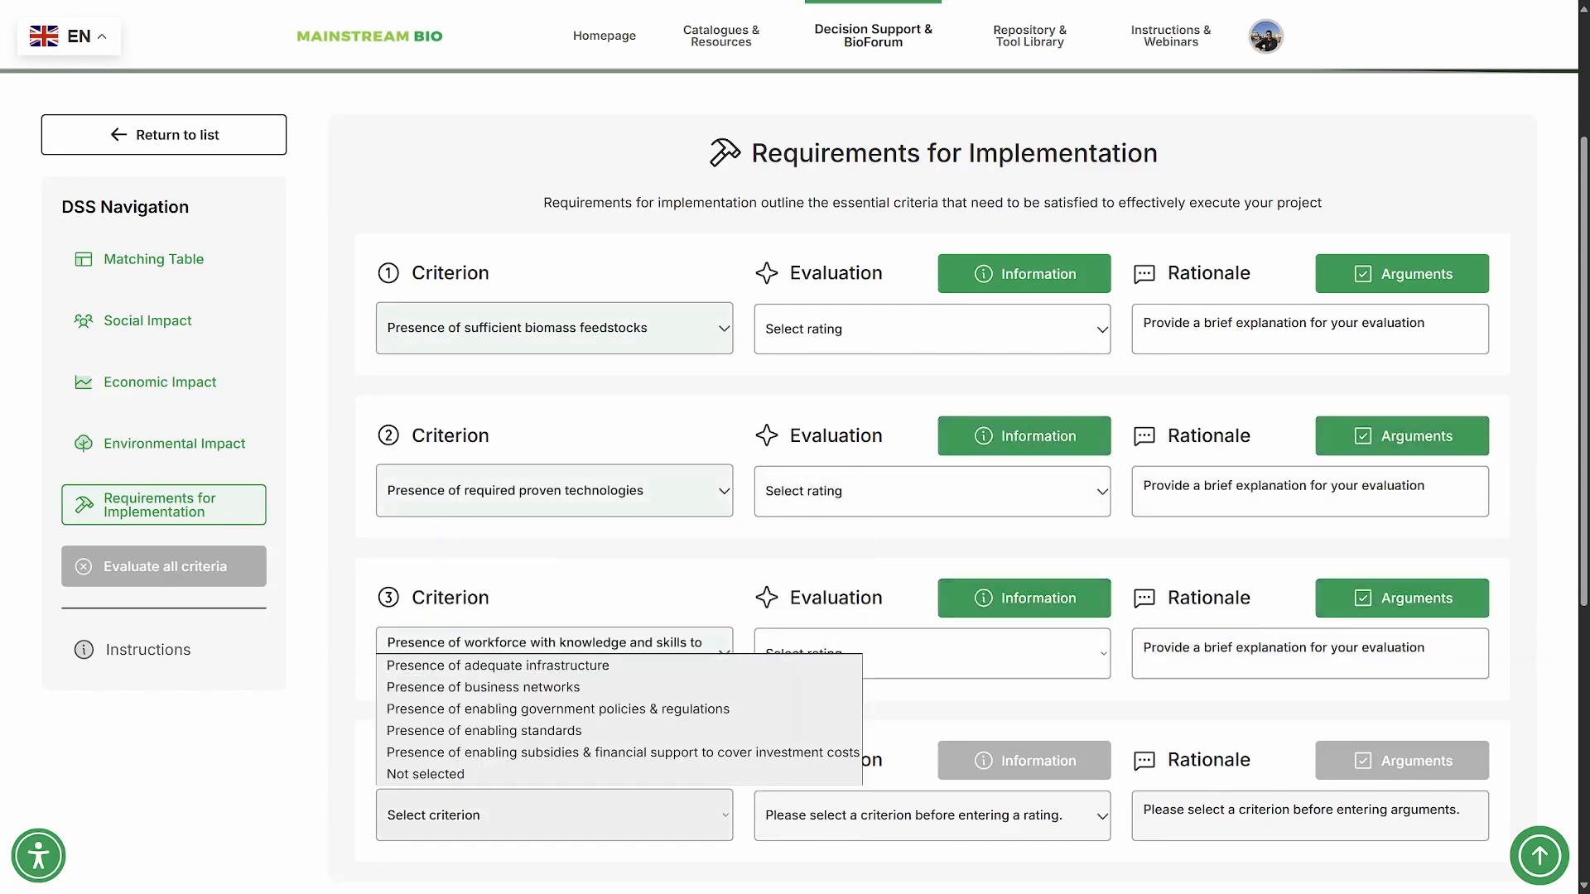
{"action": "left_click", "coordinate": [496, 665]}
- Rate the implementation criteria: biomass feedstocks 1.5, proven technologies 0.5, skilled workforce 1.5 and adequate infrastructure 2
{"action": "left_click", "coordinate": [931, 329]}
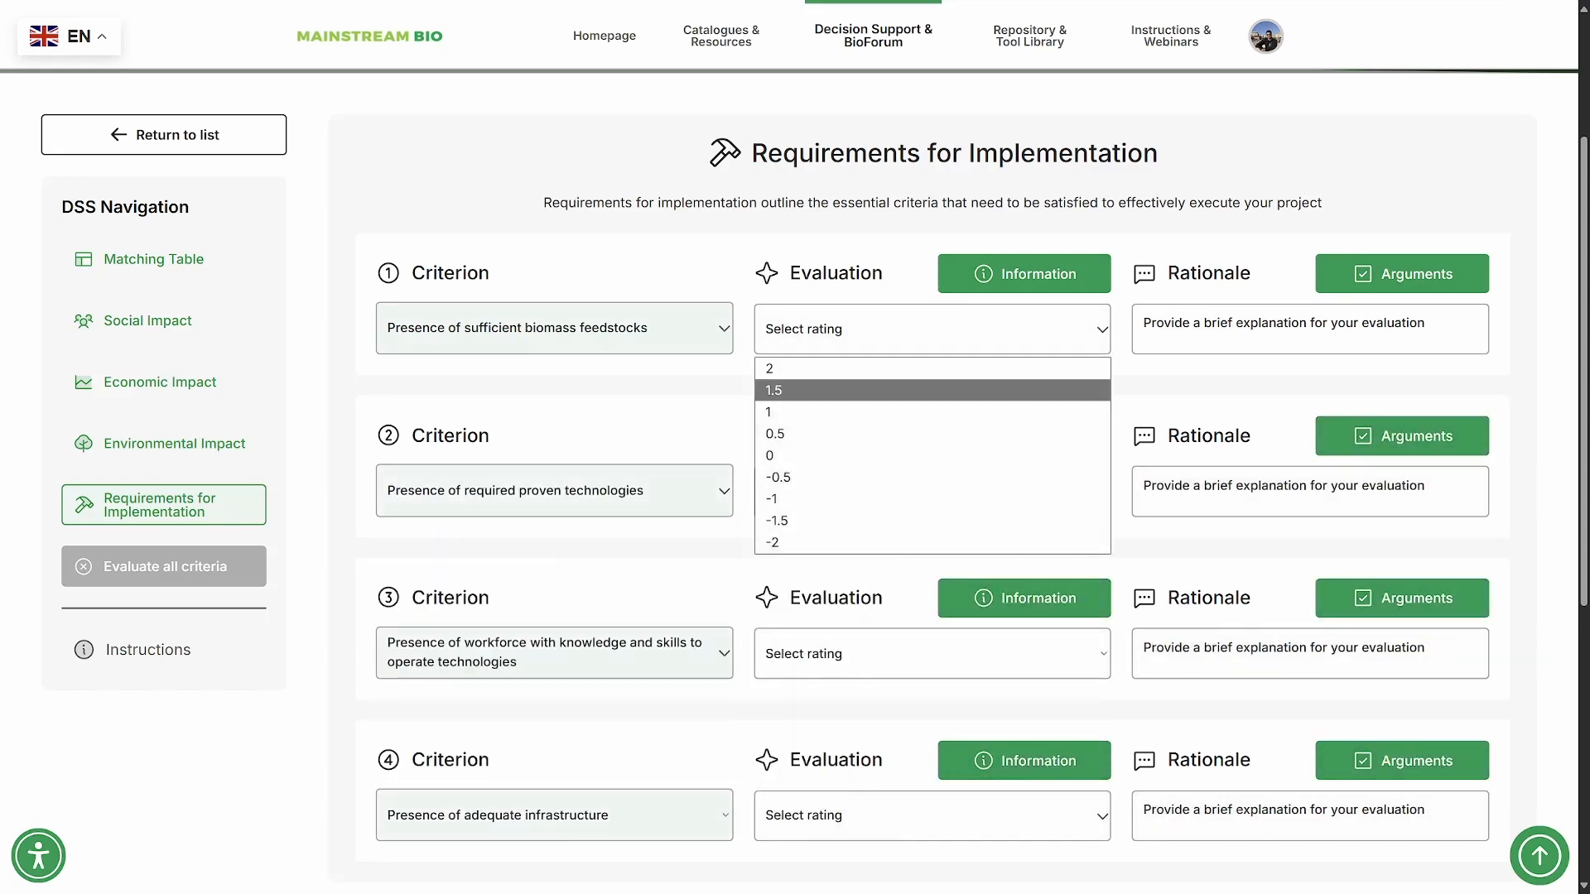
{"action": "left_click", "coordinate": [795, 390]}
{"action": "left_click", "coordinate": [931, 491]}
{"action": "left_click", "coordinate": [795, 596]}
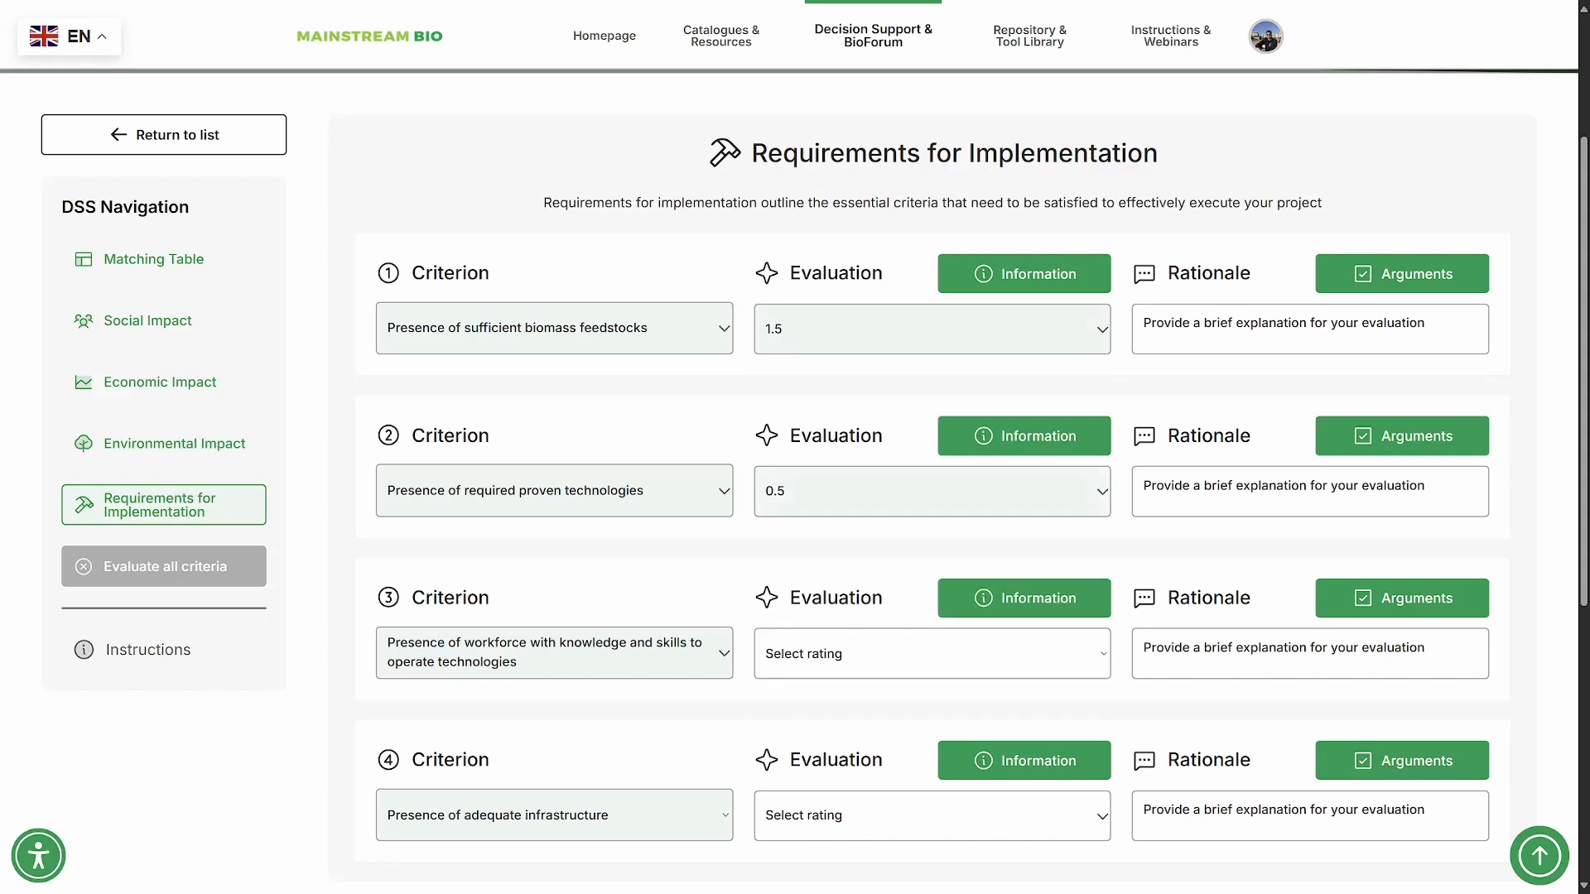
{"action": "left_click", "coordinate": [932, 653]}
{"action": "left_click", "coordinate": [795, 461]}
{"action": "left_click", "coordinate": [932, 815]}
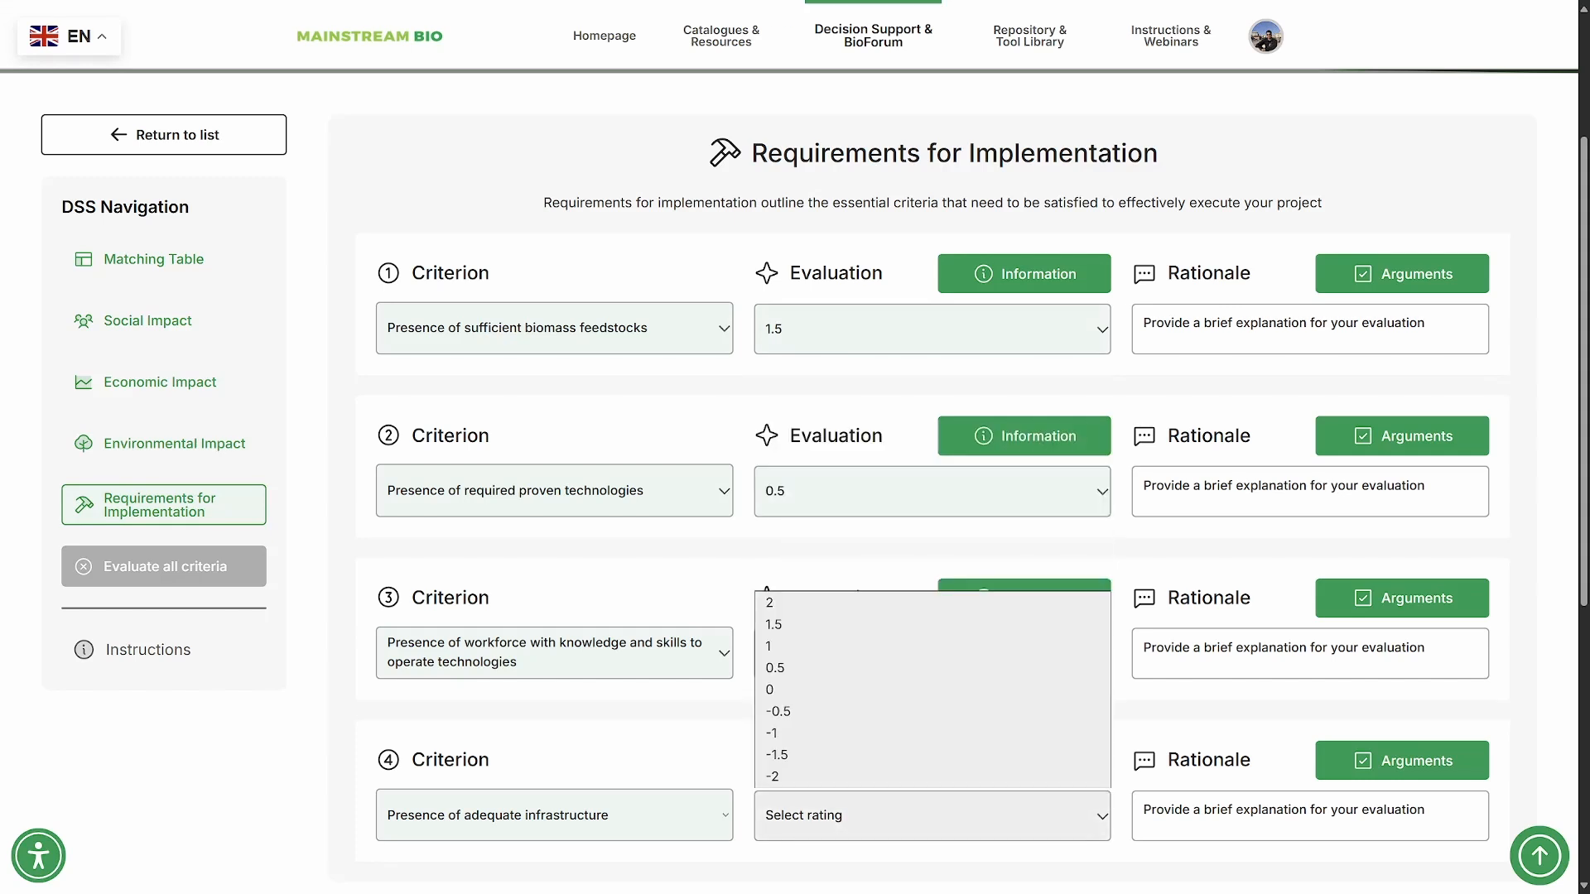
{"action": "left_click", "coordinate": [795, 602]}
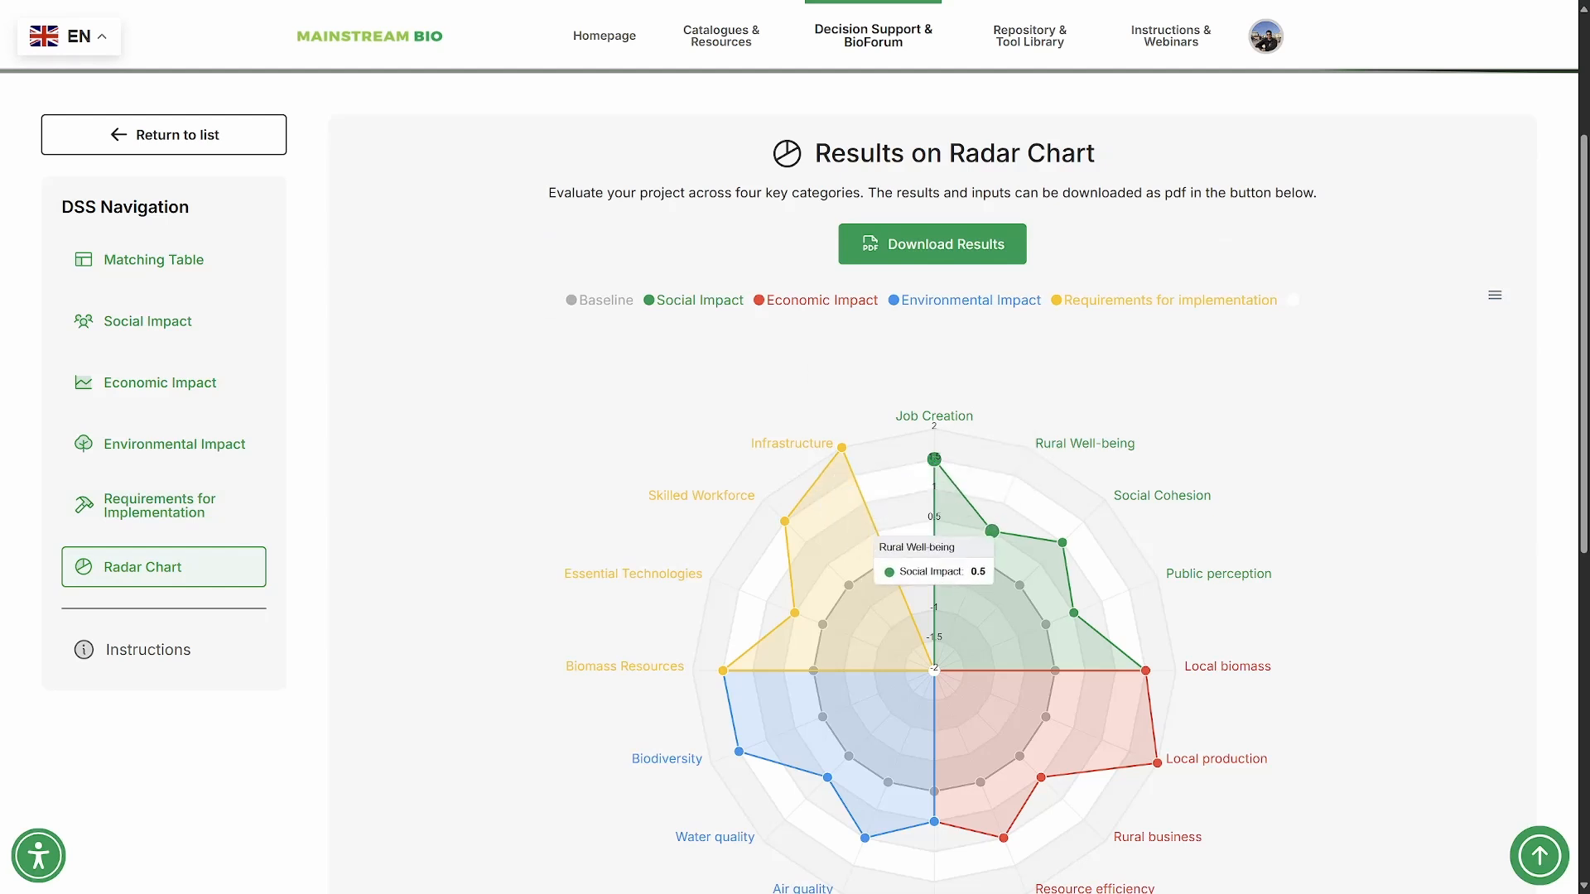
- Examine the criterion ratings and the baseline values plotted on the results radar chart
{"action": "mouse_move", "coordinate": [1062, 542]}
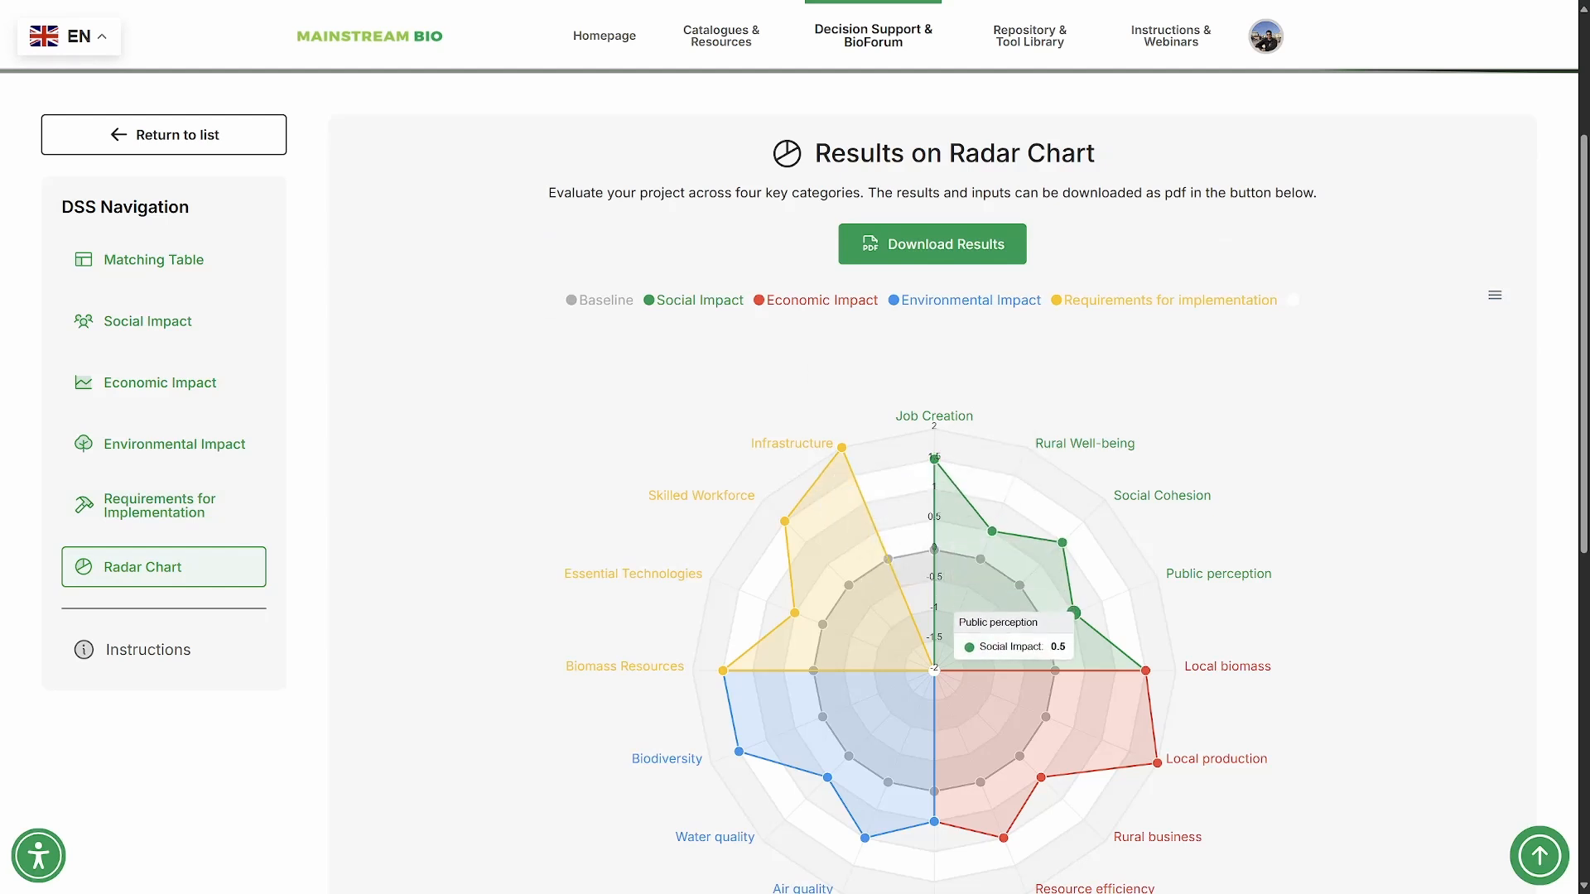
{"action": "mouse_move", "coordinate": [1146, 671]}
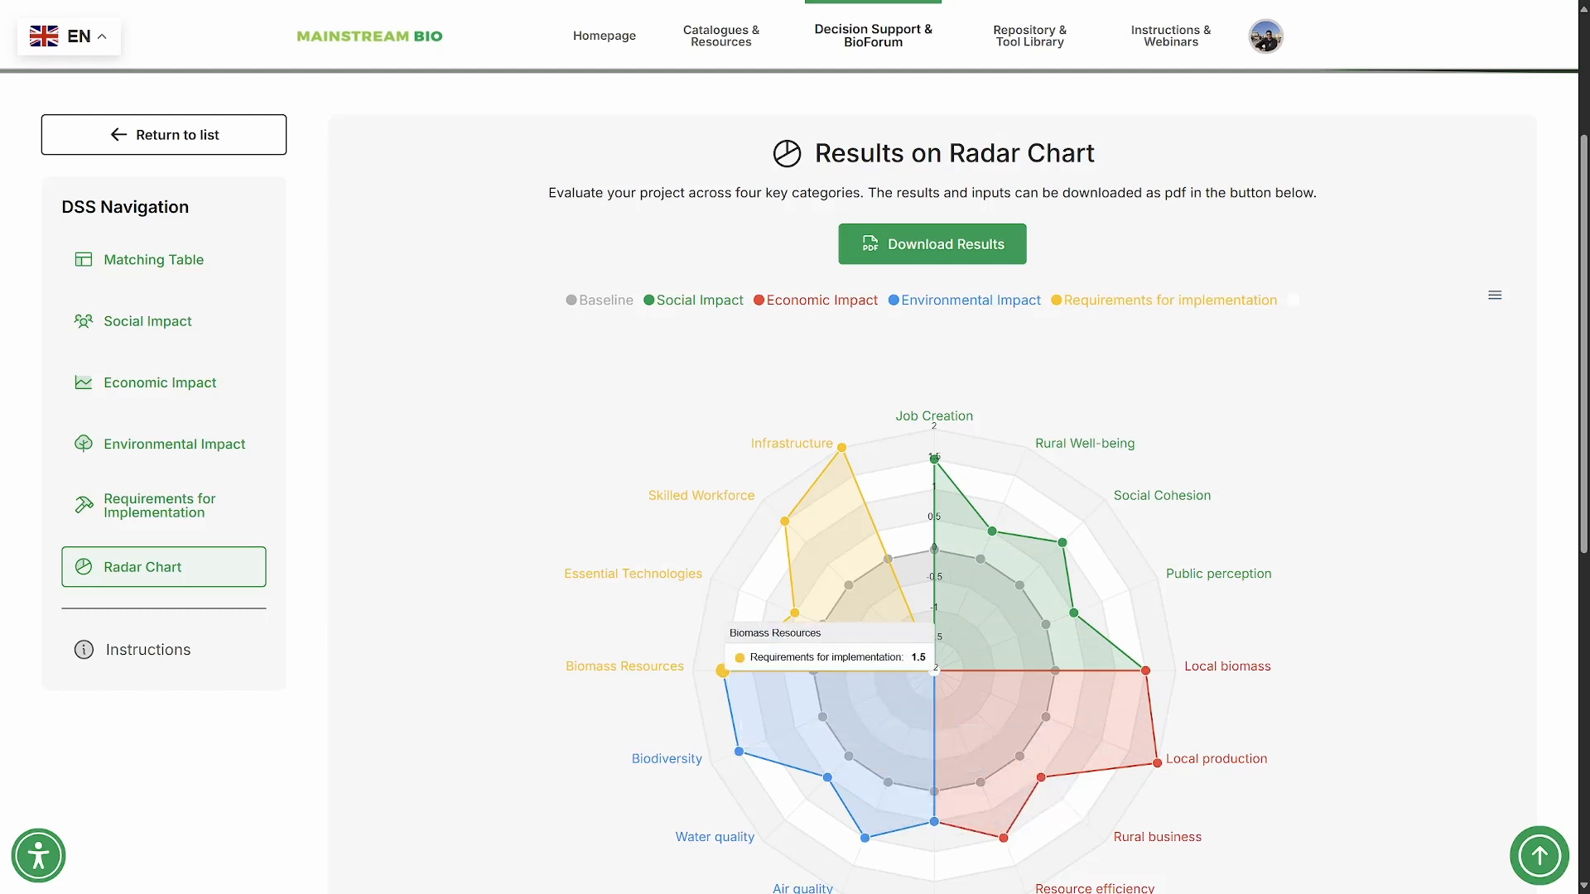
{"action": "mouse_move", "coordinate": [794, 614]}
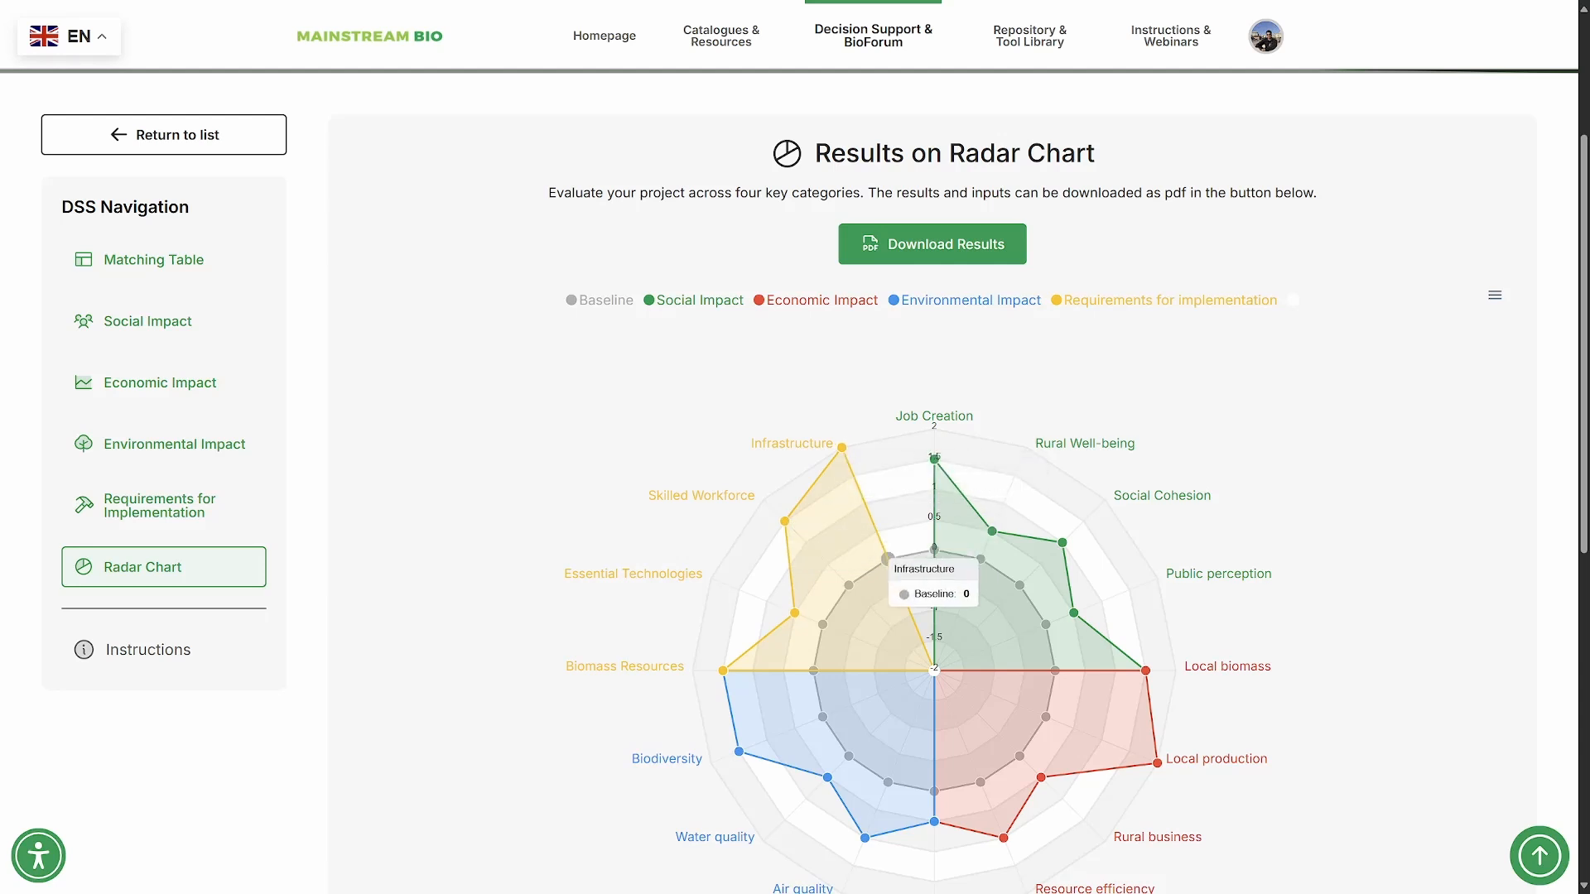
{"action": "mouse_move", "coordinate": [980, 559]}
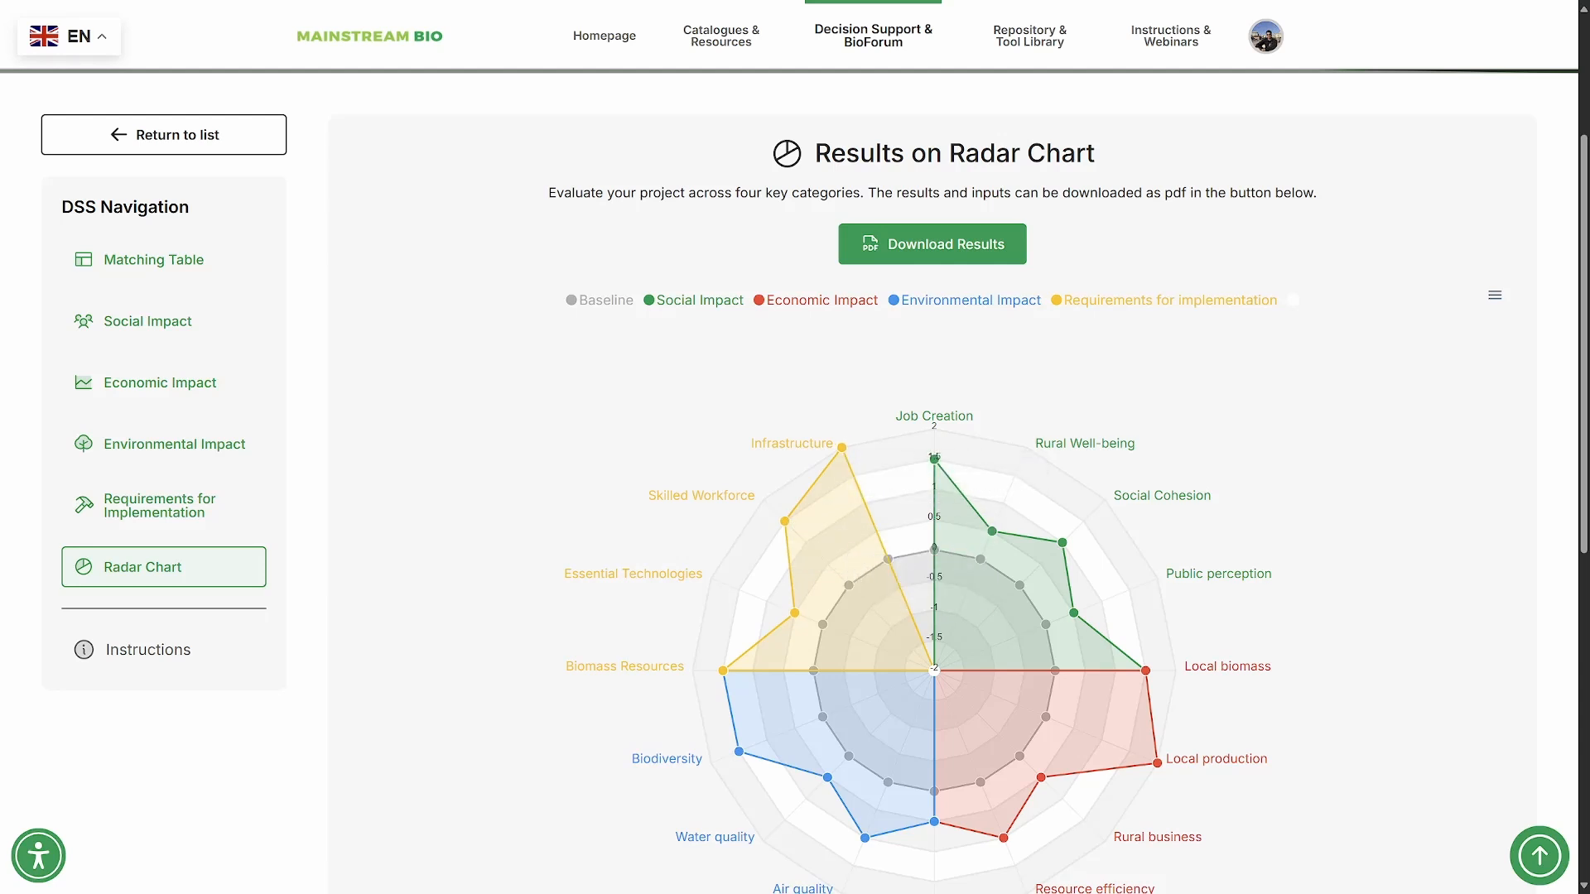
- Download the radar chart results as a PDF and review the report through to the Requirements for implementation page
{"action": "mouse_move", "coordinate": [1046, 717]}
{"action": "mouse_move", "coordinate": [1020, 756]}
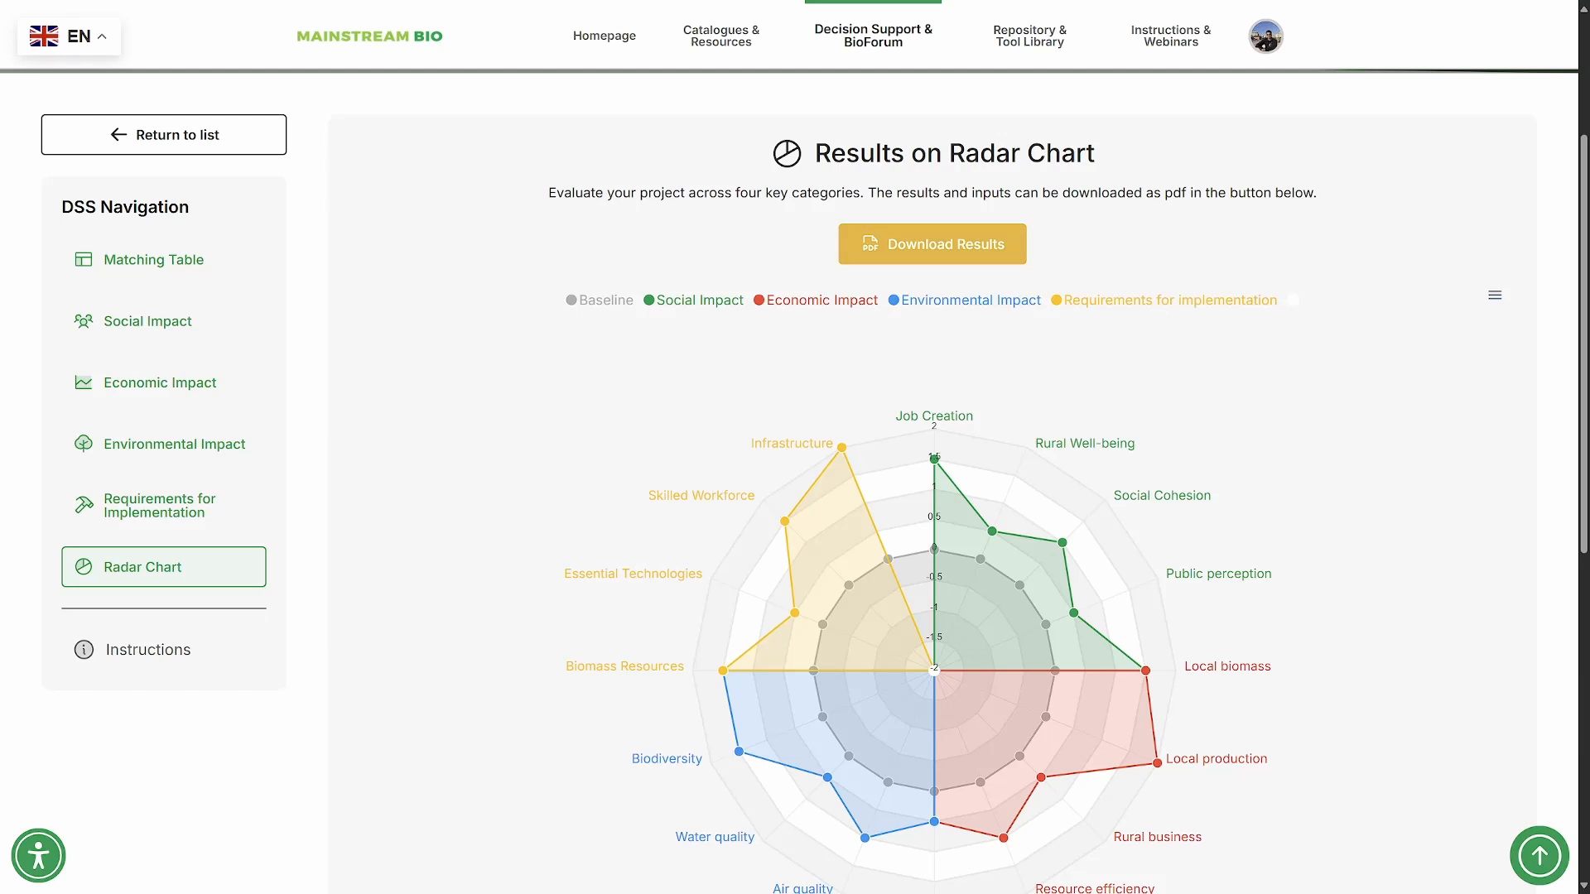
{"action": "left_click", "coordinate": [933, 243]}
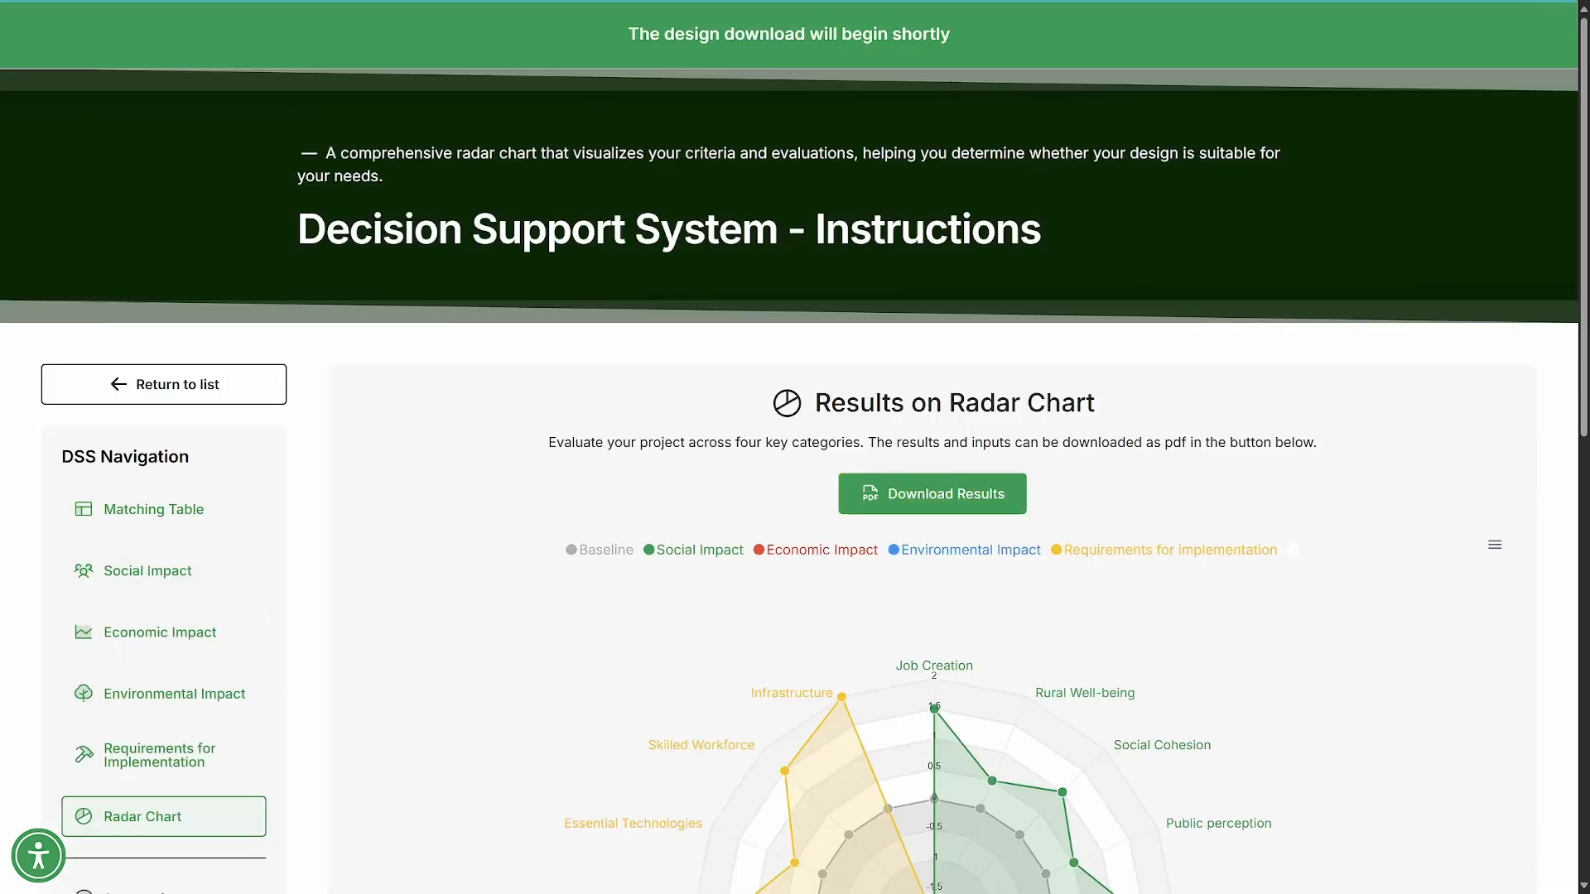
{"action": "left_click", "coordinate": [1278, 123]}
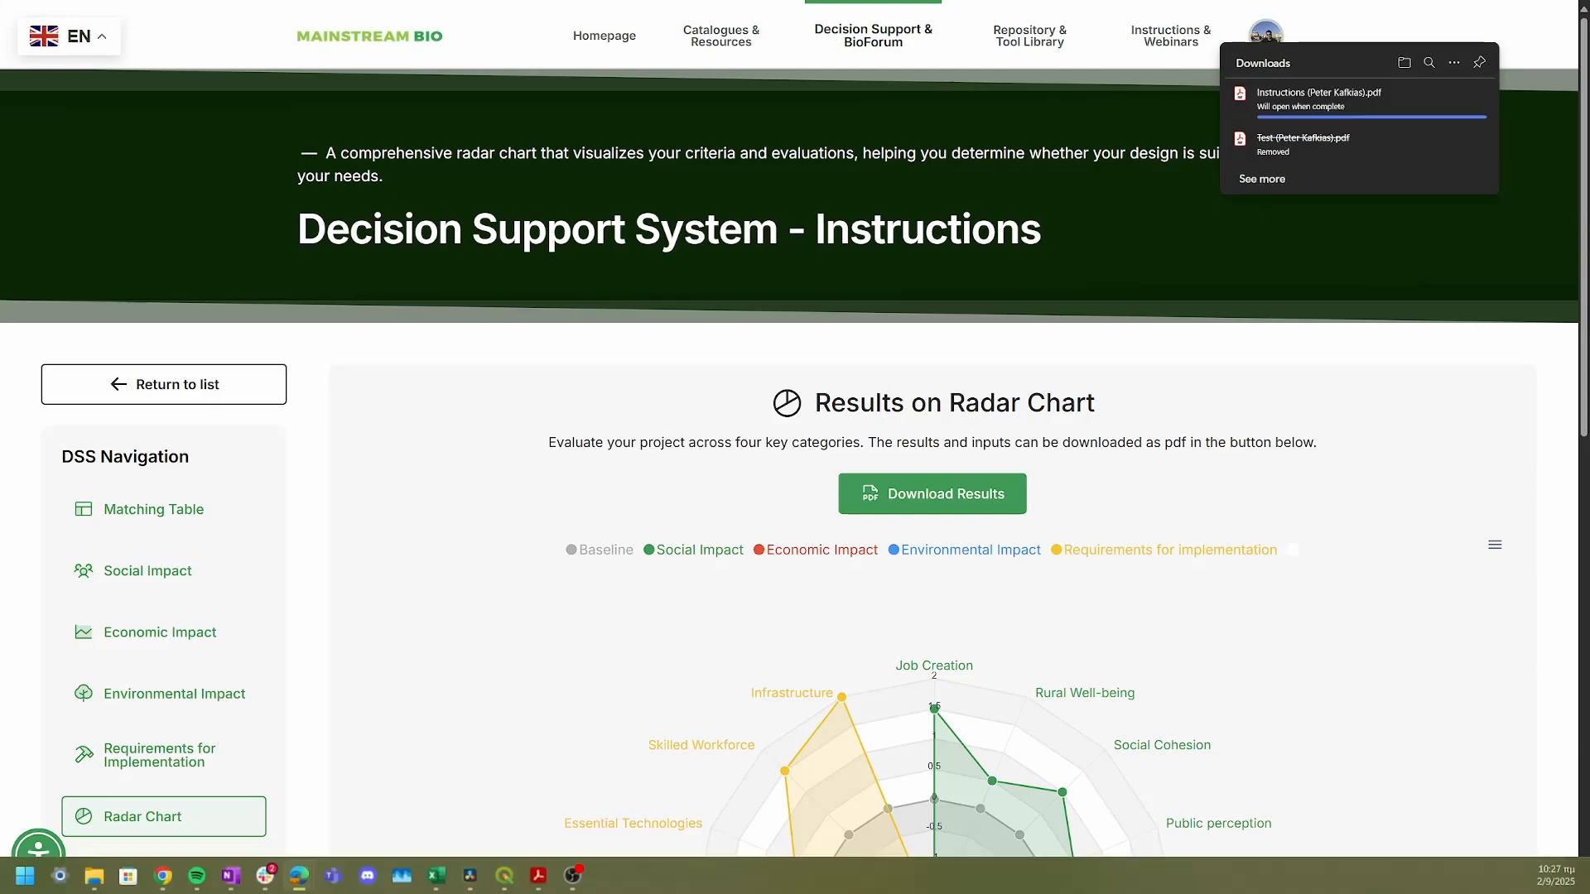
{"action": "scroll", "coordinate": [789, 464], "scroll_direction": "down", "scroll_amount": 10}
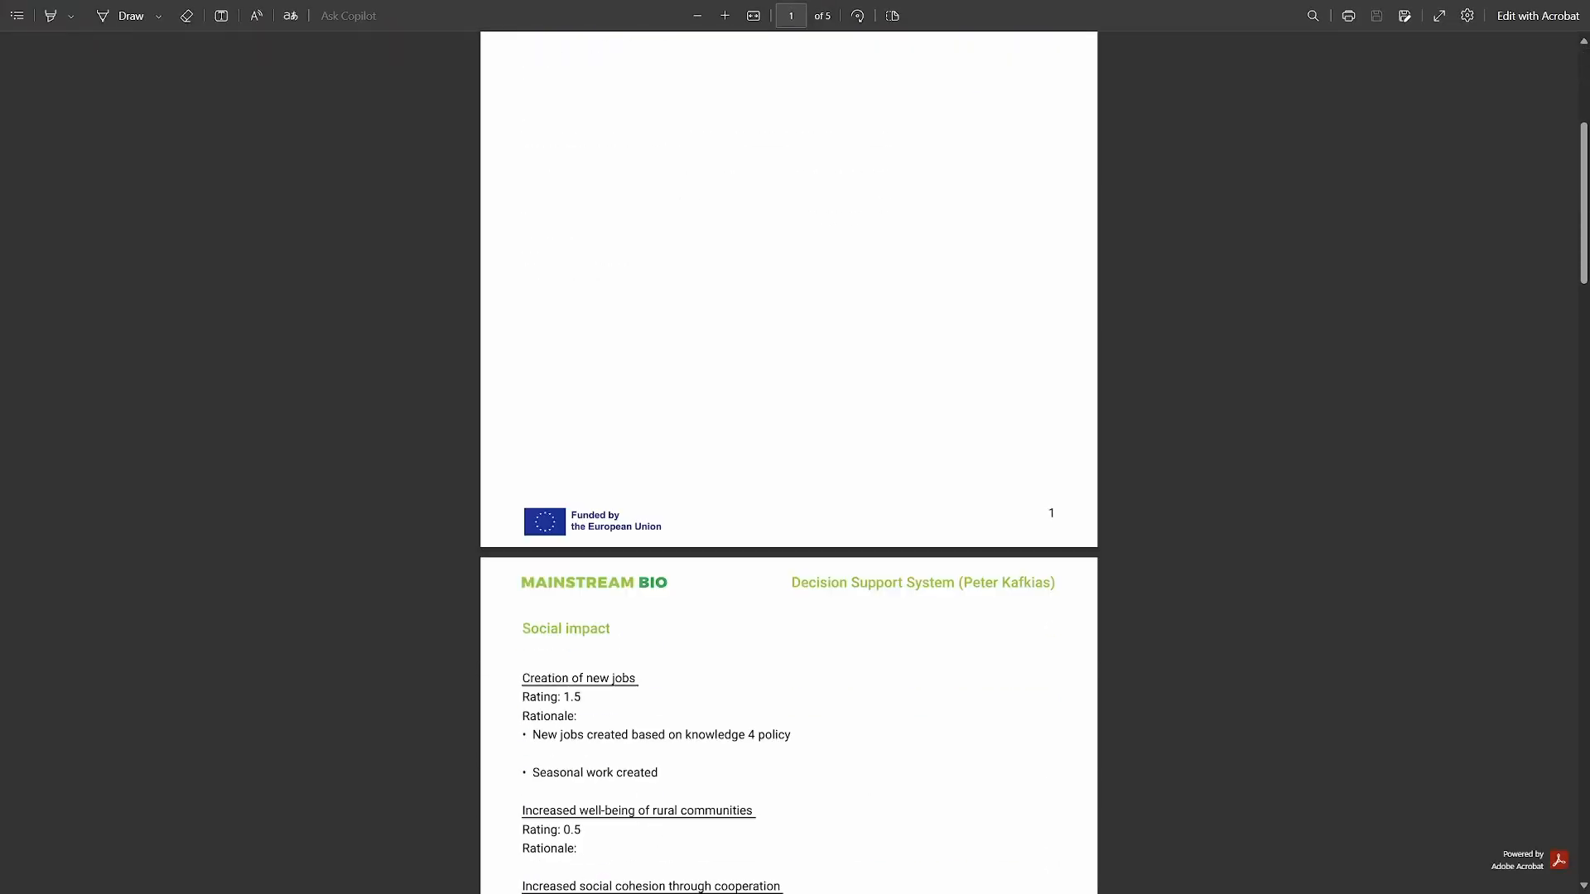
{"action": "scroll", "coordinate": [789, 464], "scroll_direction": "down", "scroll_amount": 20}
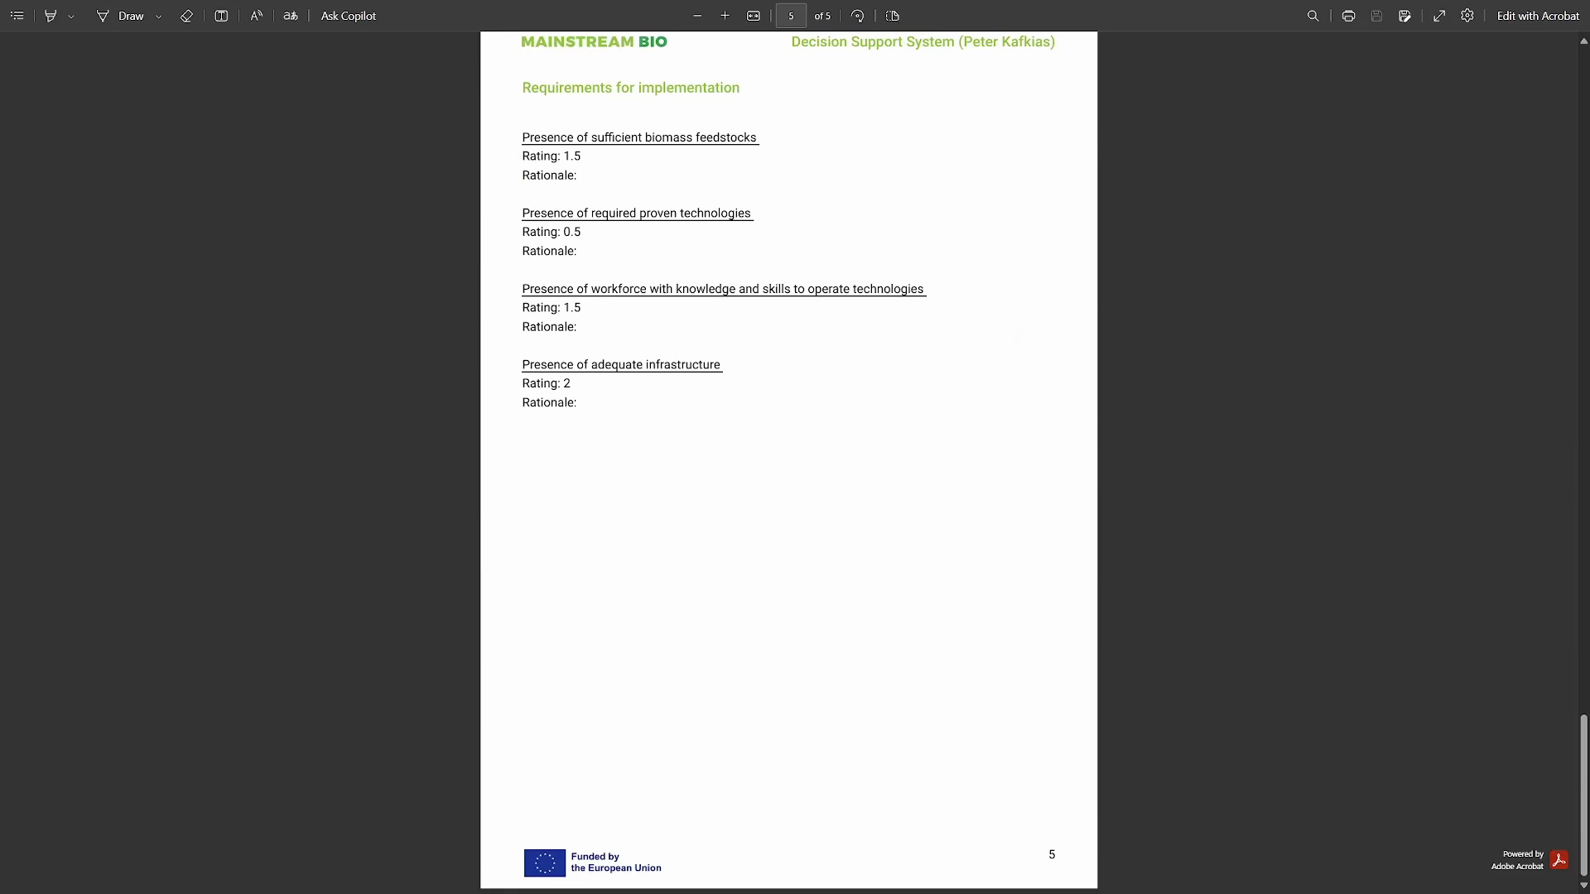
- Leave the full-screen PDF report and go back from the project's radar chart to the list of DSS projects
{"action": "key", "text": "F11"}
{"action": "key", "text": "ctrl+shift+Tab"}
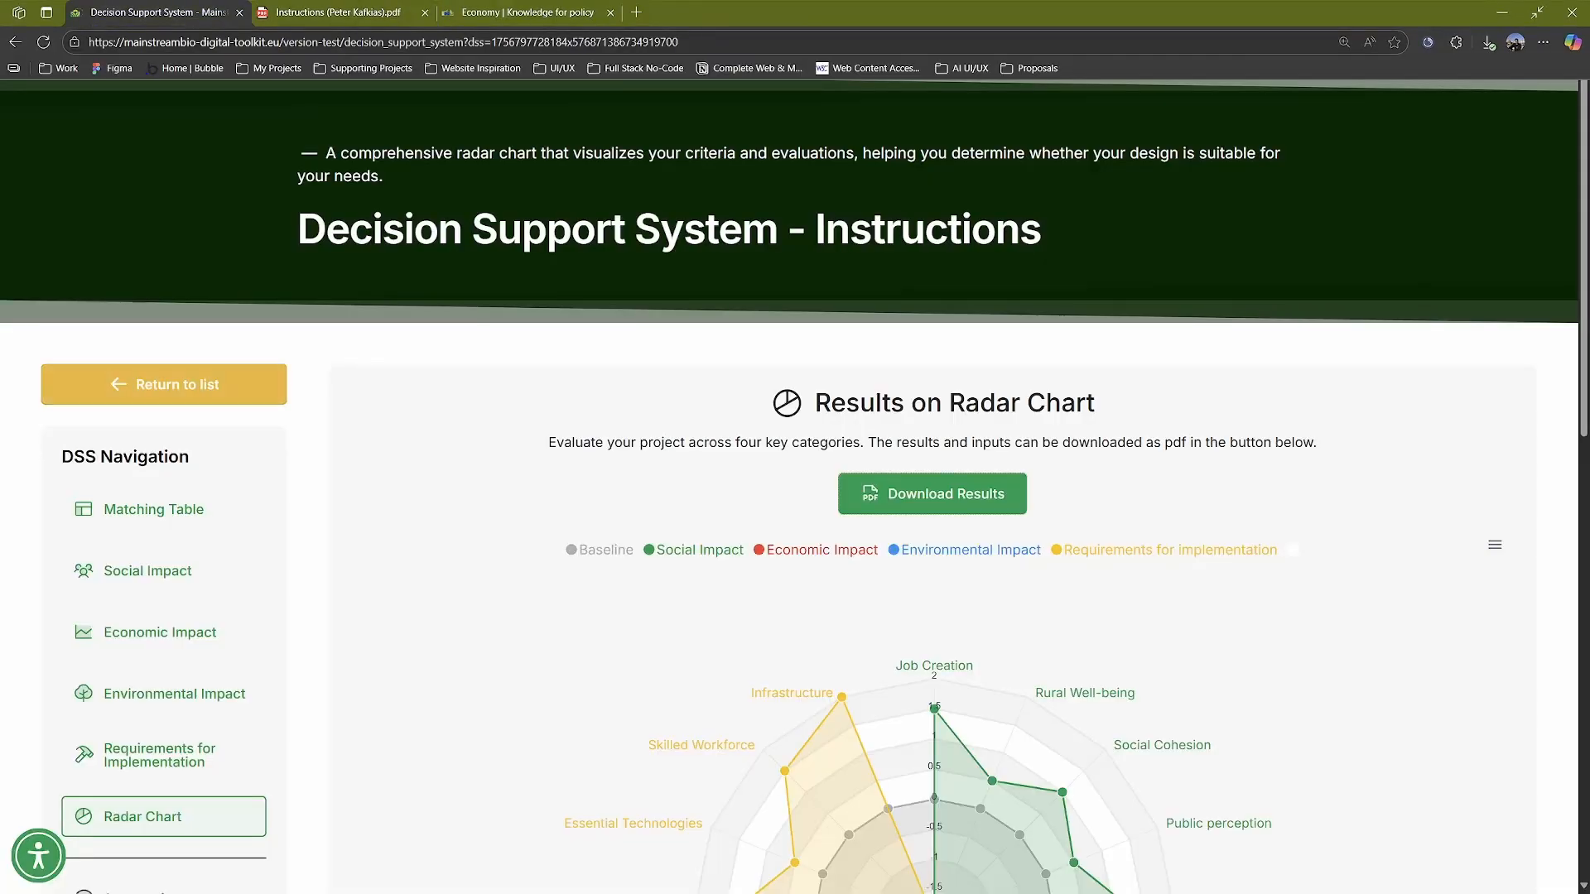
{"action": "scroll", "coordinate": [165, 580], "scroll_direction": "down", "scroll_amount": 2}
{"action": "left_click", "coordinate": [177, 229]}
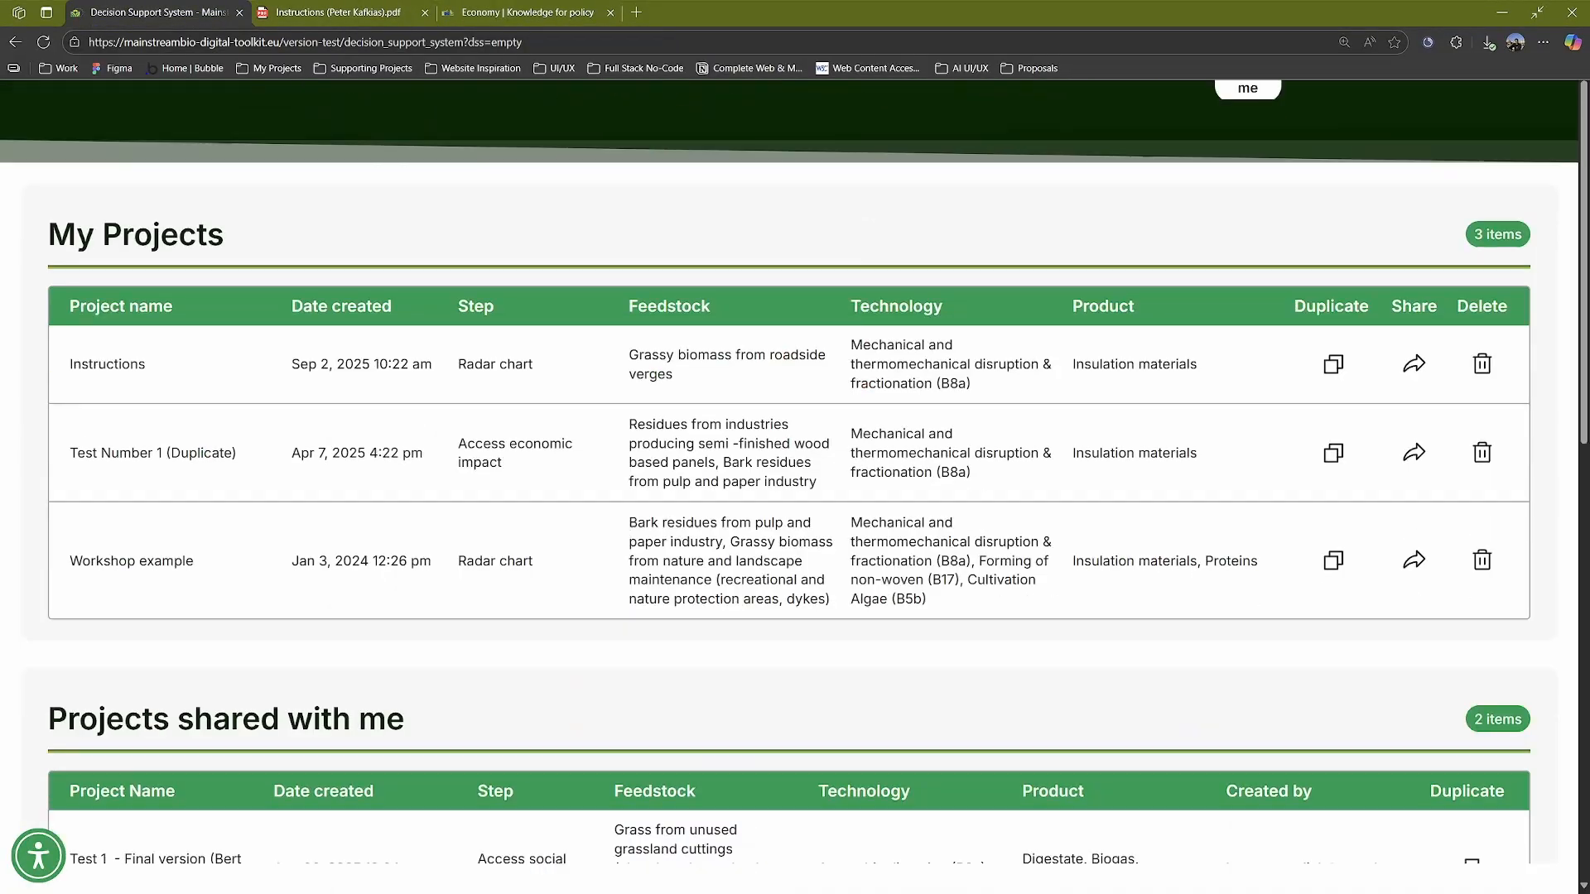
- Go to the General Introduction of the Decision Support System and read its six project steps in full screen
{"action": "scroll", "coordinate": [1185, 331], "scroll_direction": "up", "scroll_amount": 1}
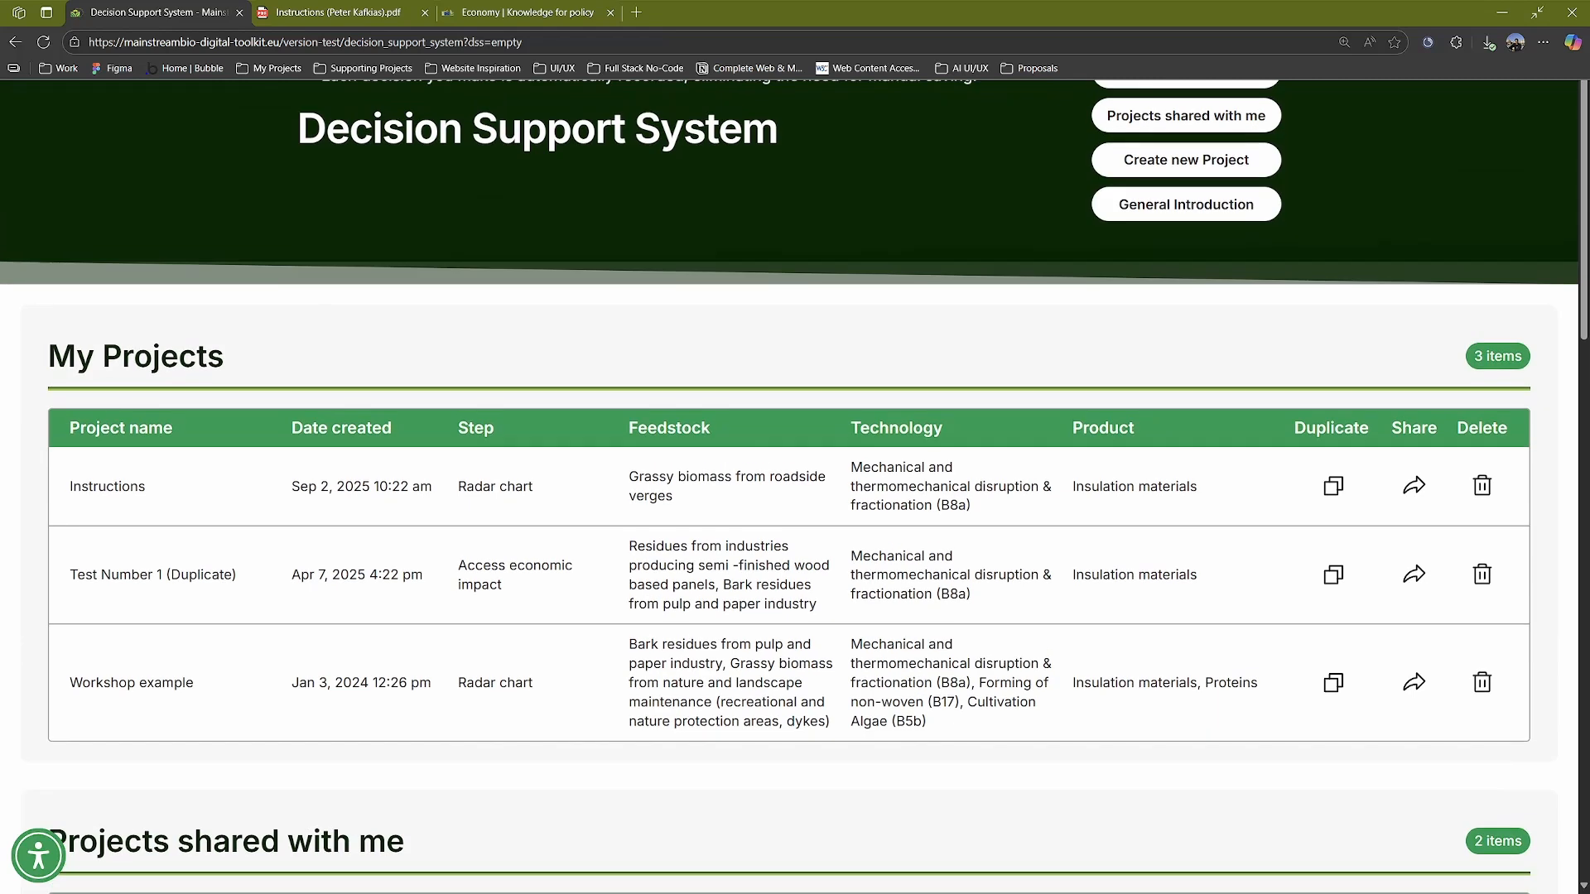
{"action": "left_click", "coordinate": [1185, 199]}
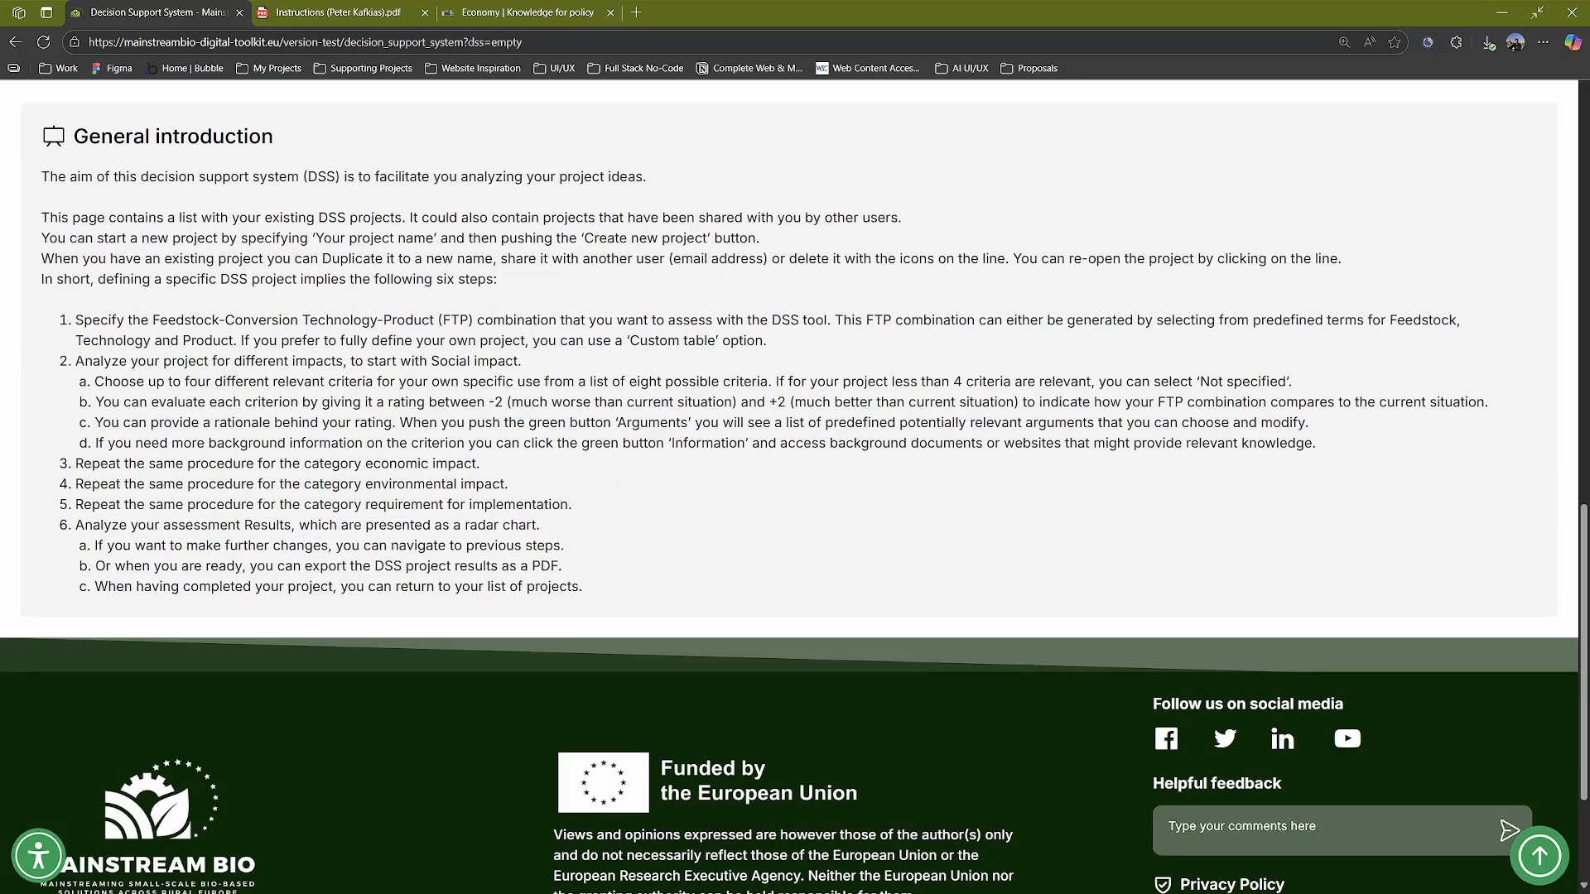
{"action": "key", "text": "F11"}
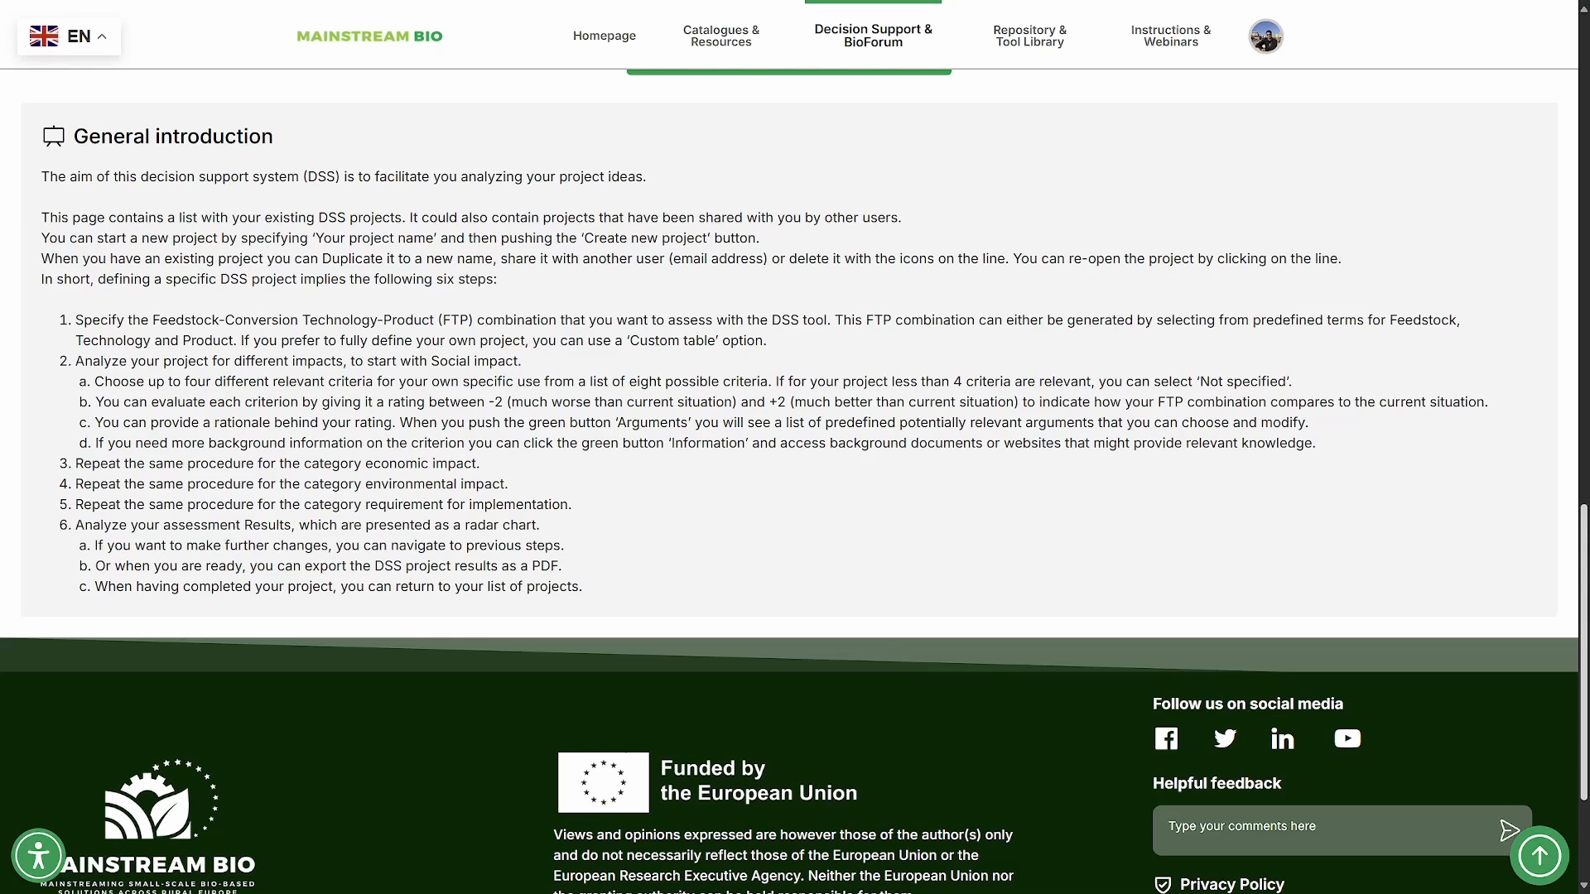
- Look back over the shared and own project lists and return to the site's homepage
{"action": "scroll", "coordinate": [795, 480], "scroll_direction": "up", "scroll_amount": 15}
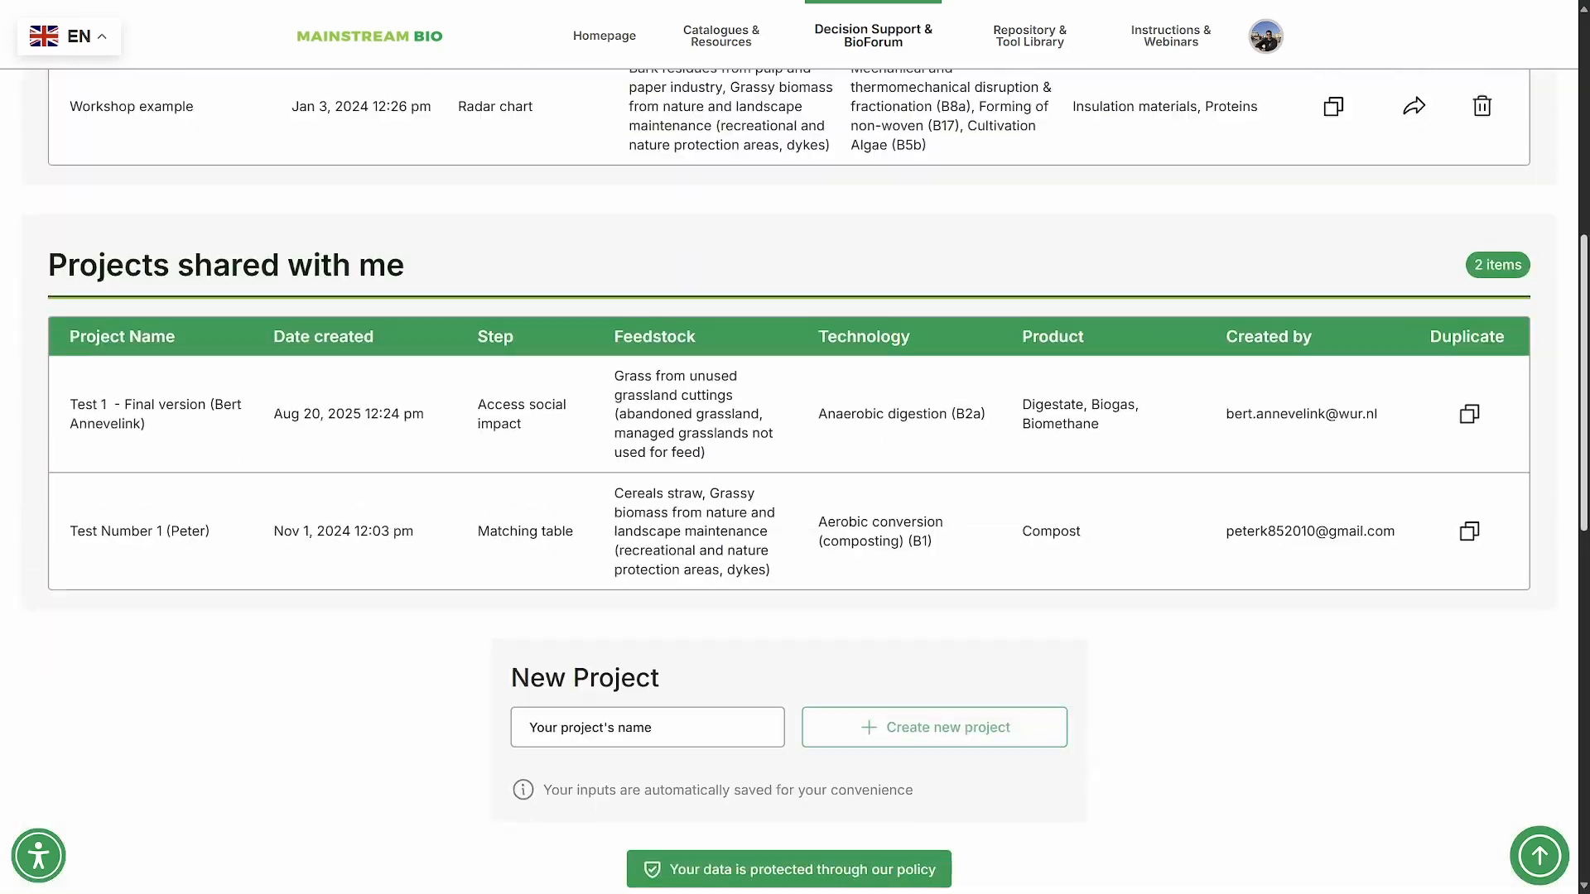
{"action": "scroll", "coordinate": [795, 481], "scroll_direction": "up", "scroll_amount": 1}
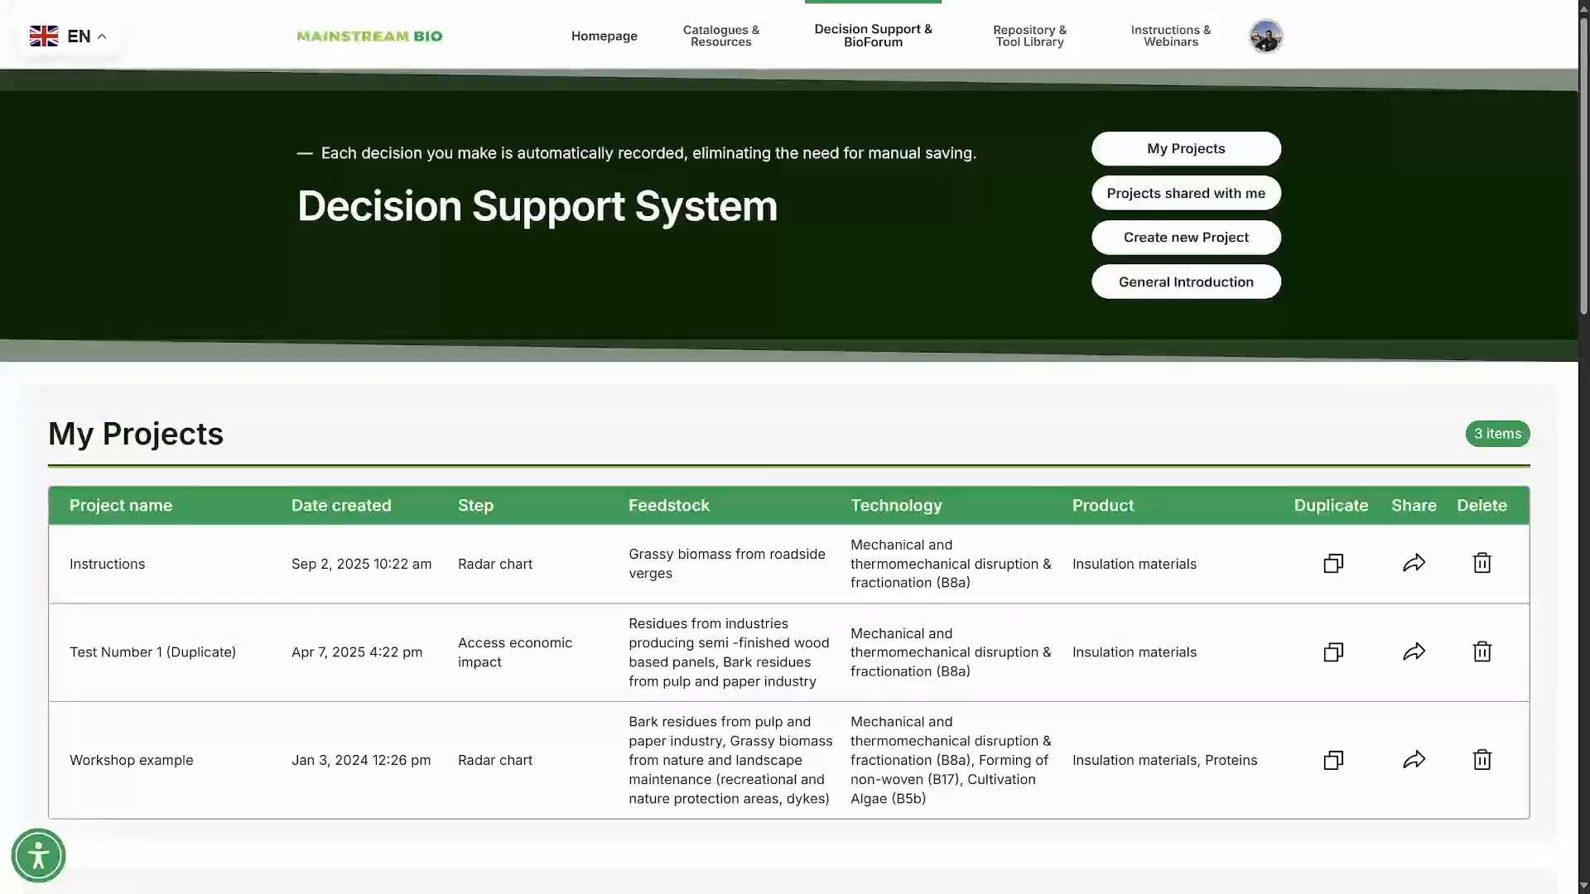
{"action": "left_click", "coordinate": [604, 35]}
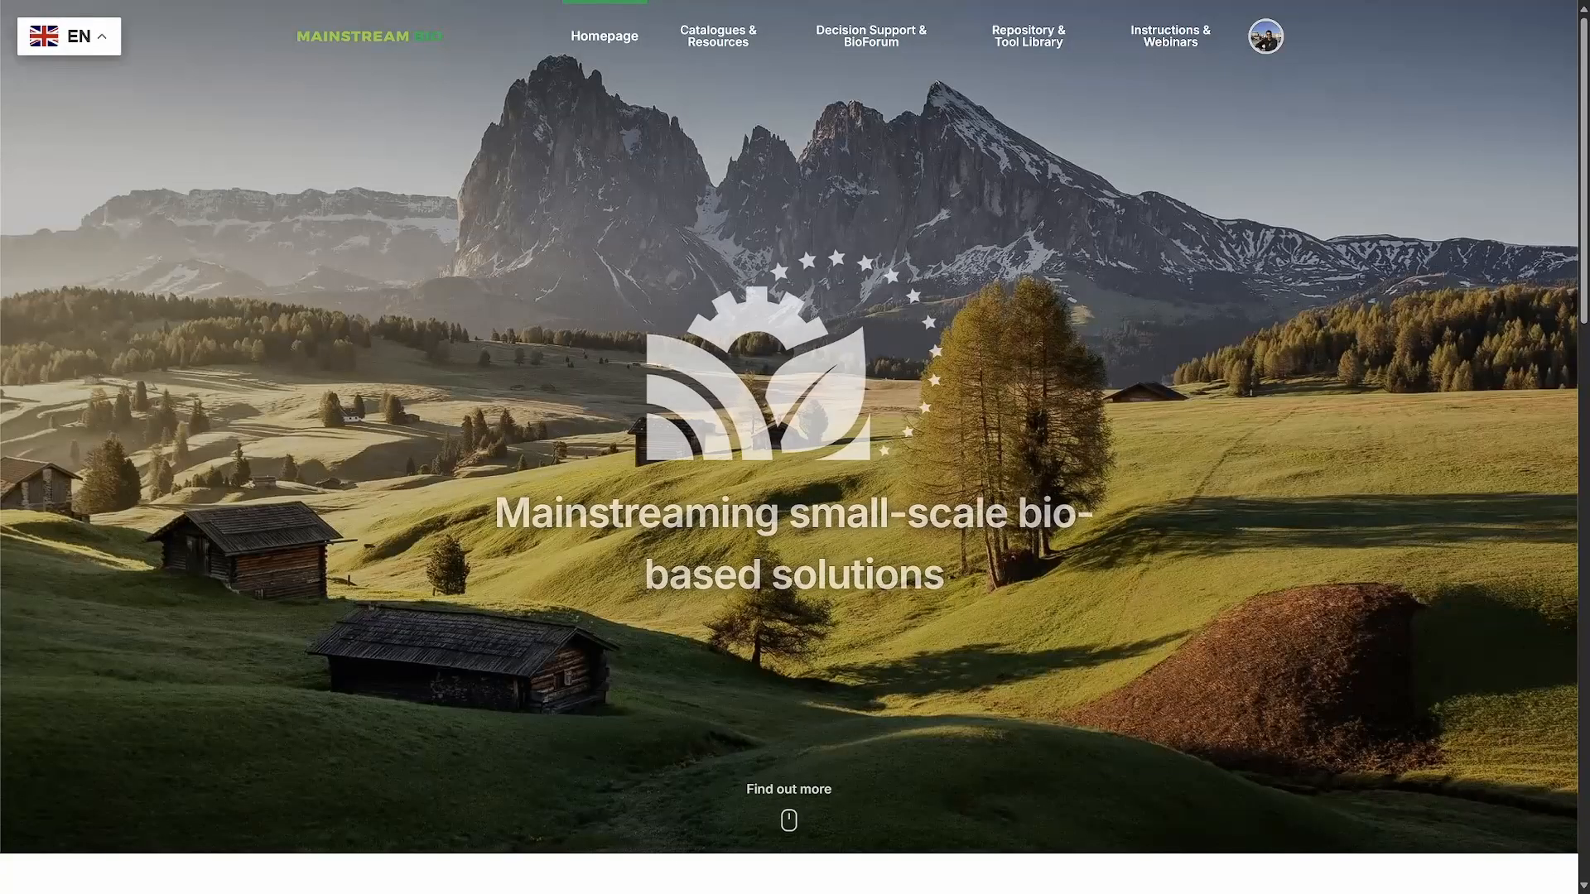